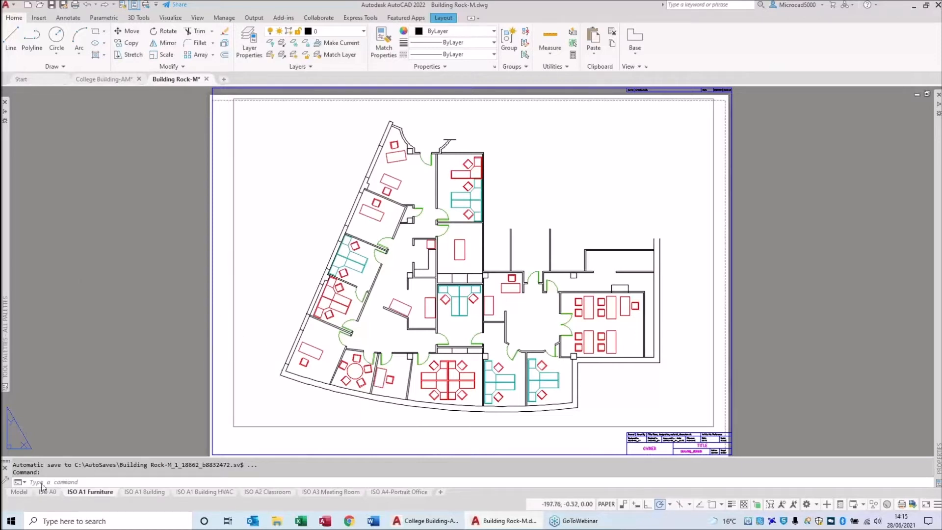
# Show model space in Building Rock-M.dwg and in College Building-AM.dwg.
pyautogui.click(20, 491)
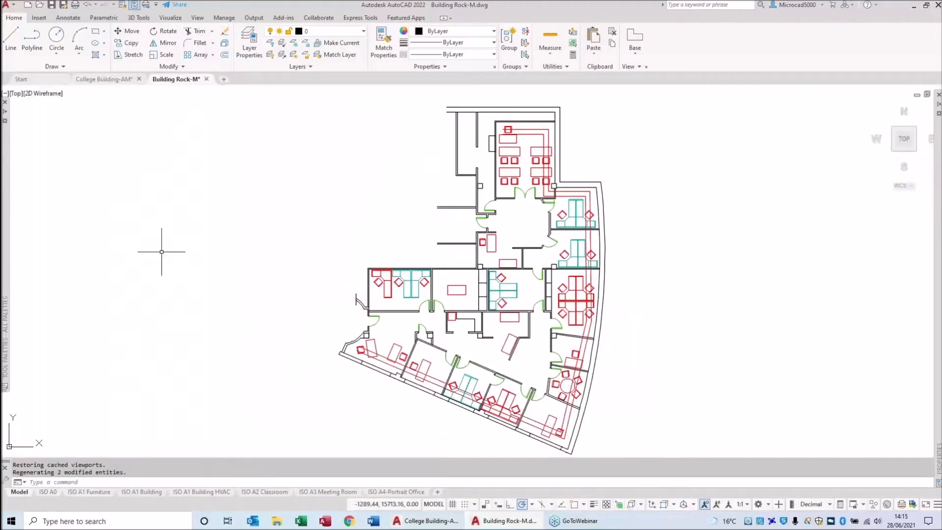
pyautogui.click(104, 80)
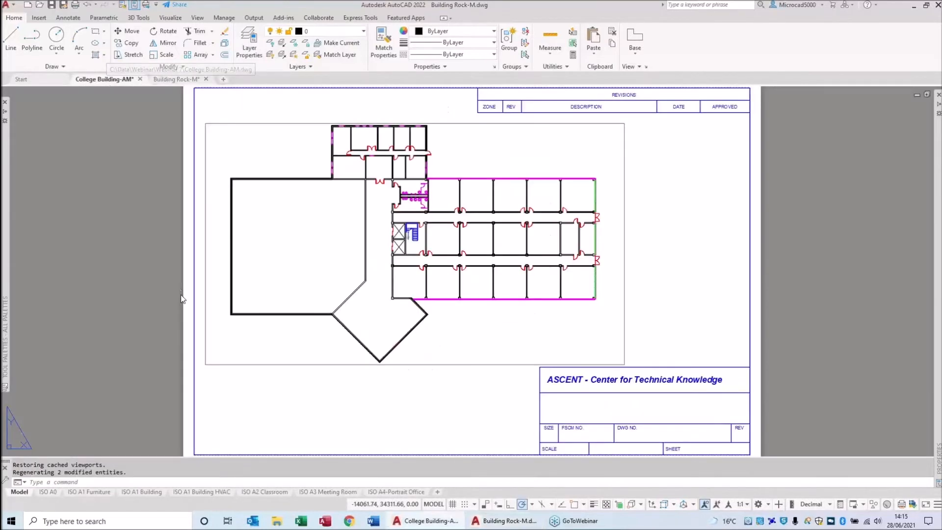
pyautogui.click(17, 494)
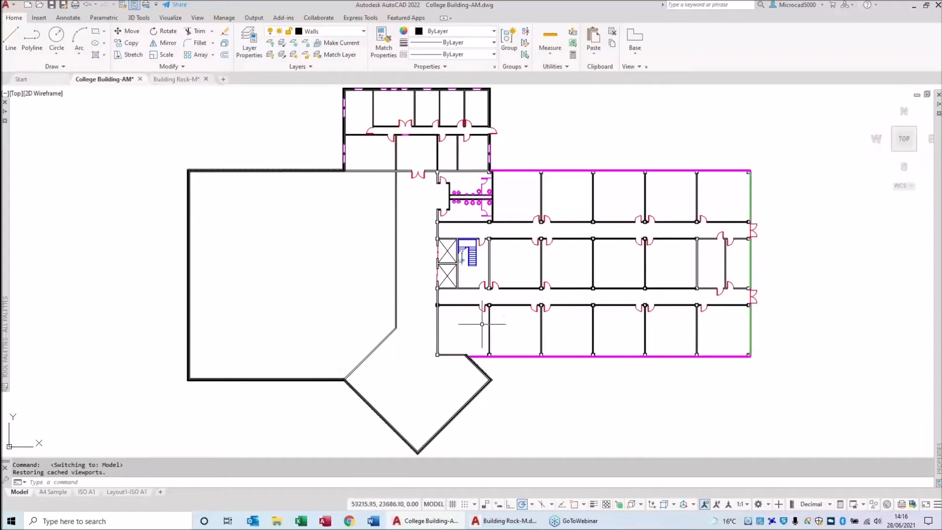
# Turn on object snap for picking points at a single door in the classroom wing's corridor wall.
pyautogui.scroll(2, 479, 309)
pyautogui.scroll(6, 478, 309)
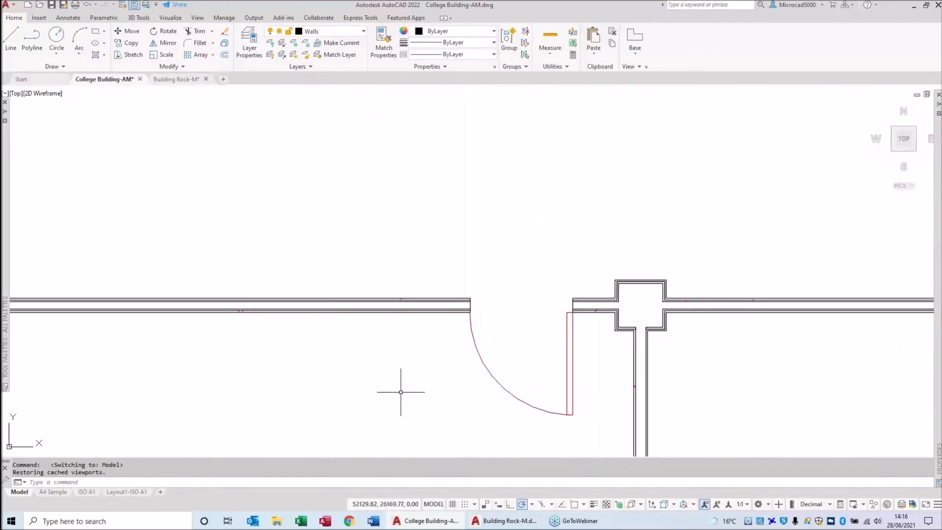
pyautogui.moveTo(403, 380)
pyautogui.mouseDown(button='middle')
pyautogui.moveTo(343, 355)
pyautogui.moveTo(307, 327)
pyautogui.mouseUp(button='middle')
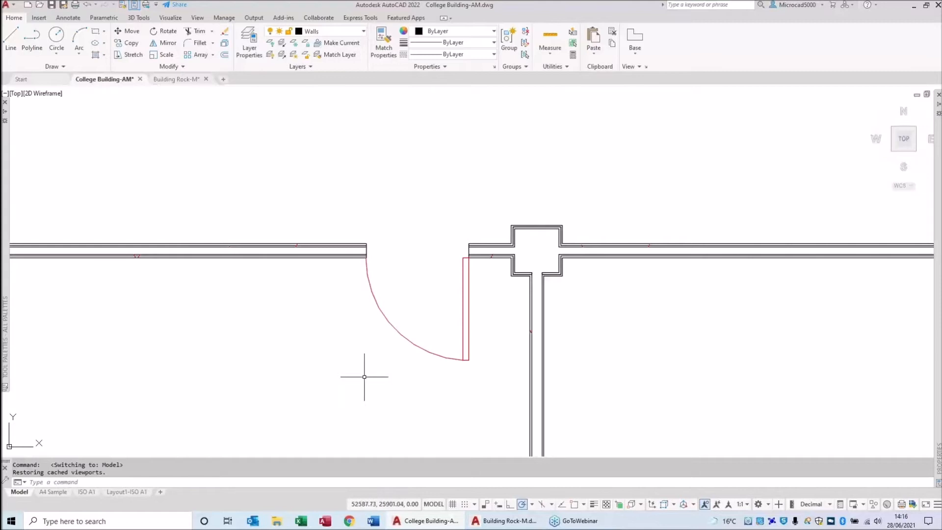
pyautogui.click(574, 505)
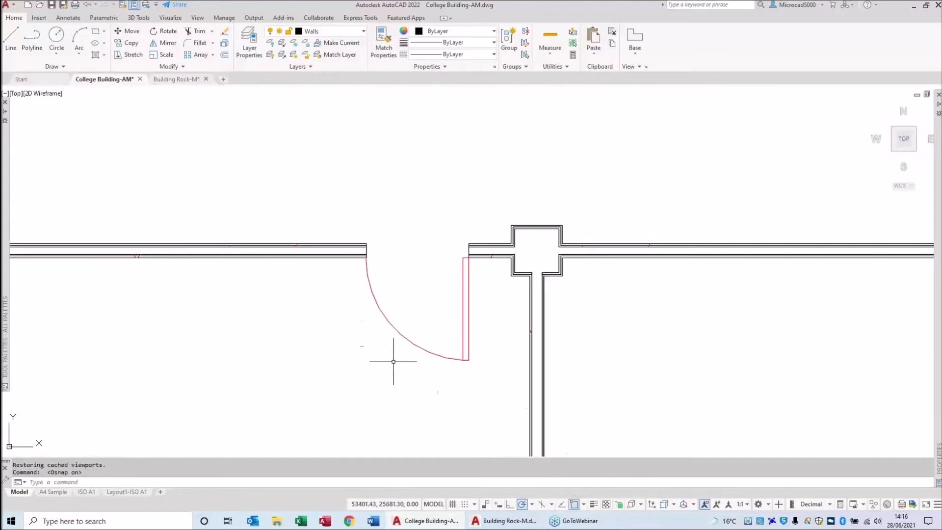
# Measure the width of the door opening between its wall corners in the corridor wall.
pyautogui.write('di')
pyautogui.press('Return')
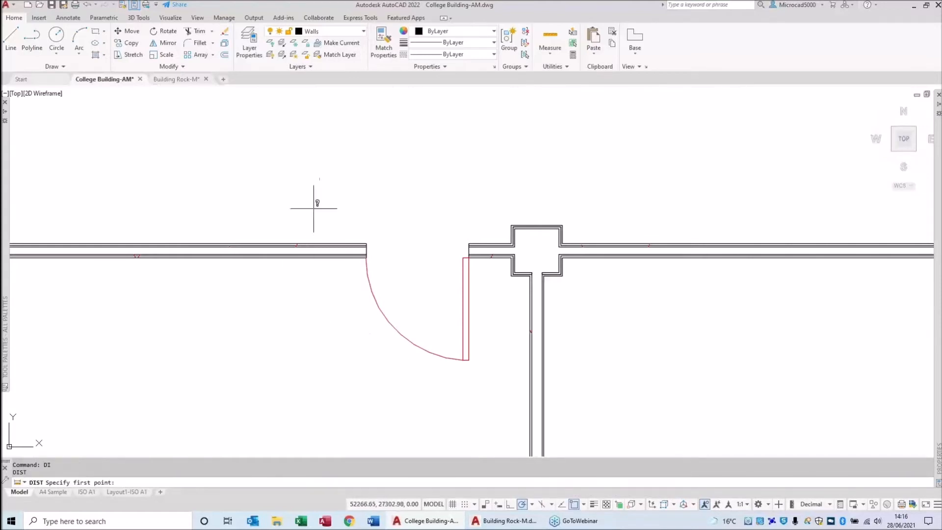
pyautogui.click(371, 237)
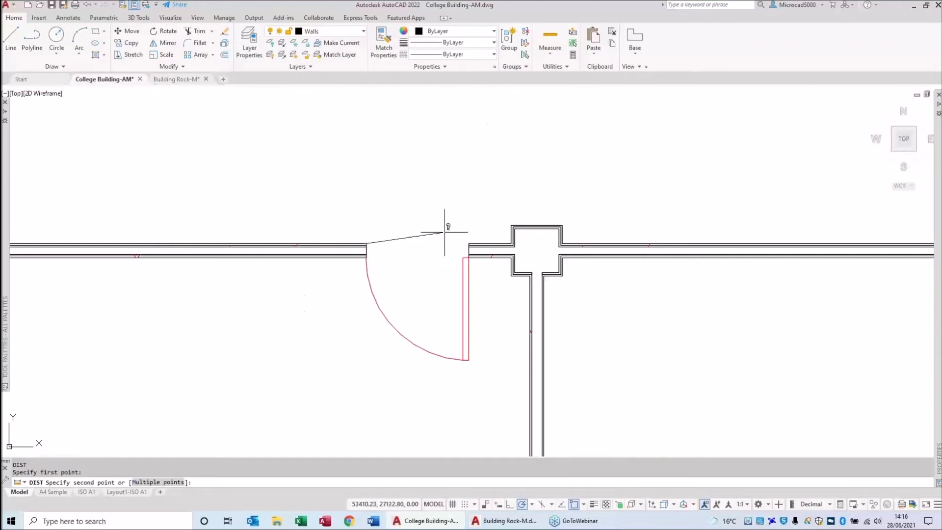
pyautogui.click(469, 243)
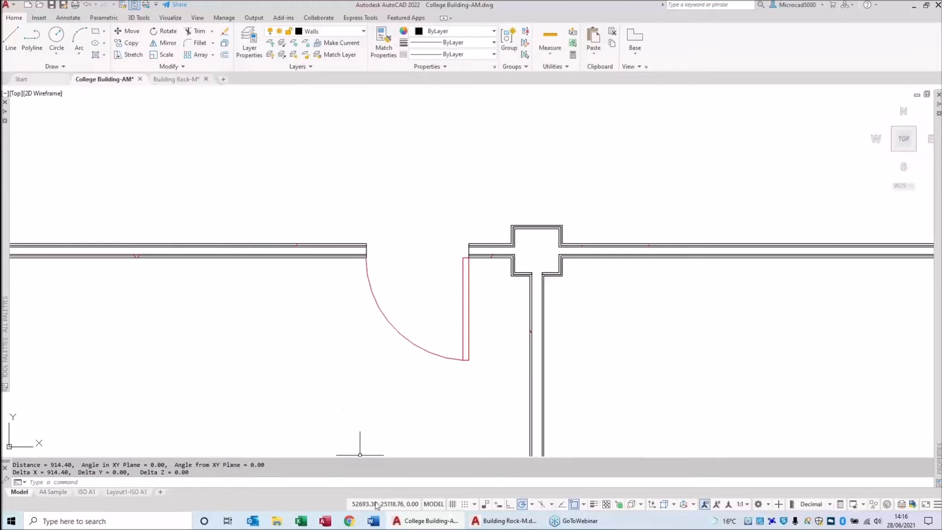
pyautogui.press('ctrl')
pyautogui.press('ctrl')
pyautogui.press('ctrl')
pyautogui.middleClick(277, 405)
pyautogui.middleClick(277, 405)
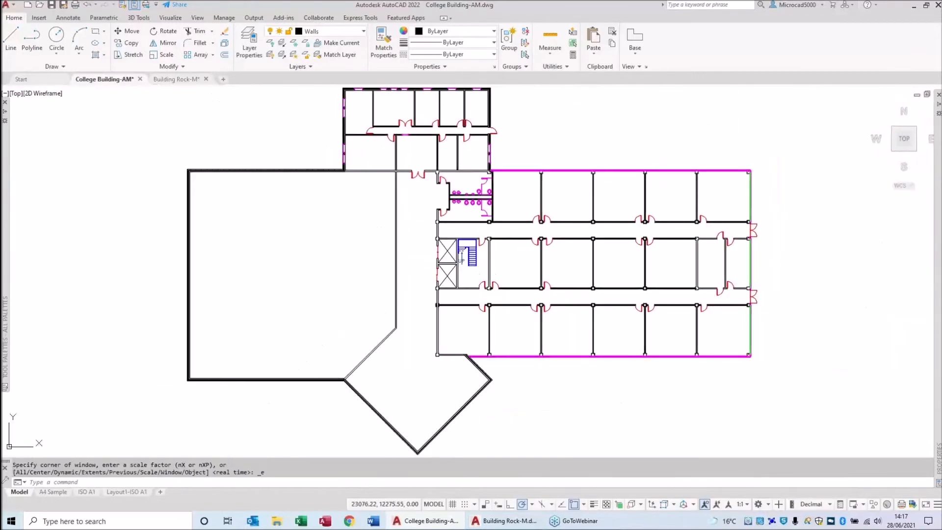
# In Building Rock-M.dwg, measure the width of a door opening in the angled office wall for comparison.
pyautogui.click(169, 80)
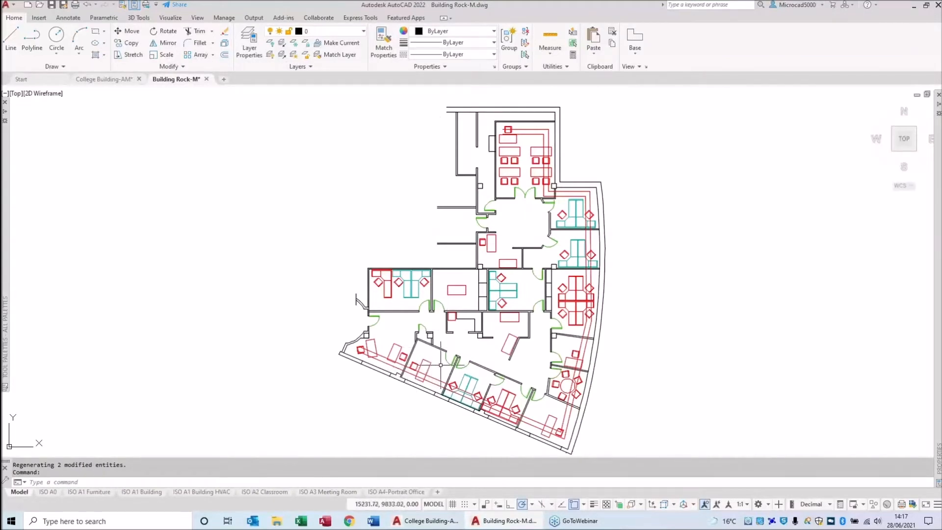
pyautogui.scroll(10, 444, 370)
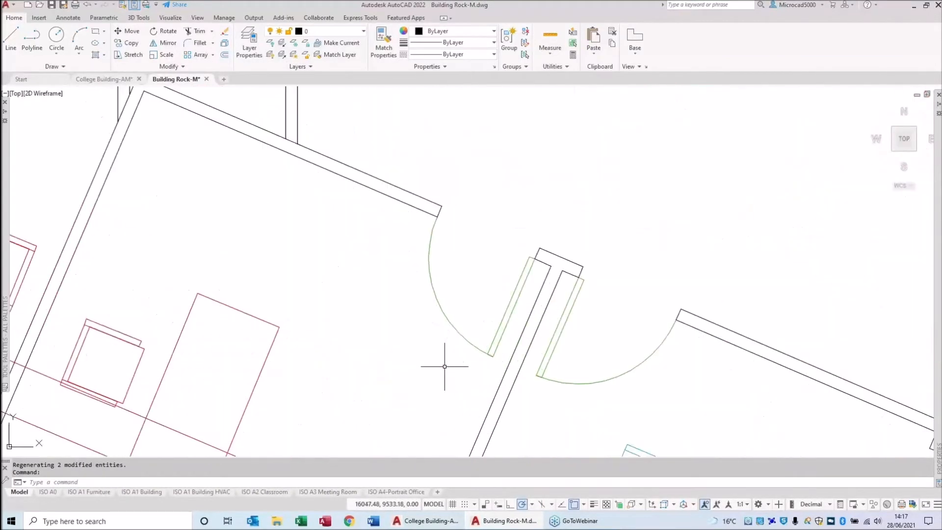
pyautogui.write('DI')
pyautogui.press('Return')
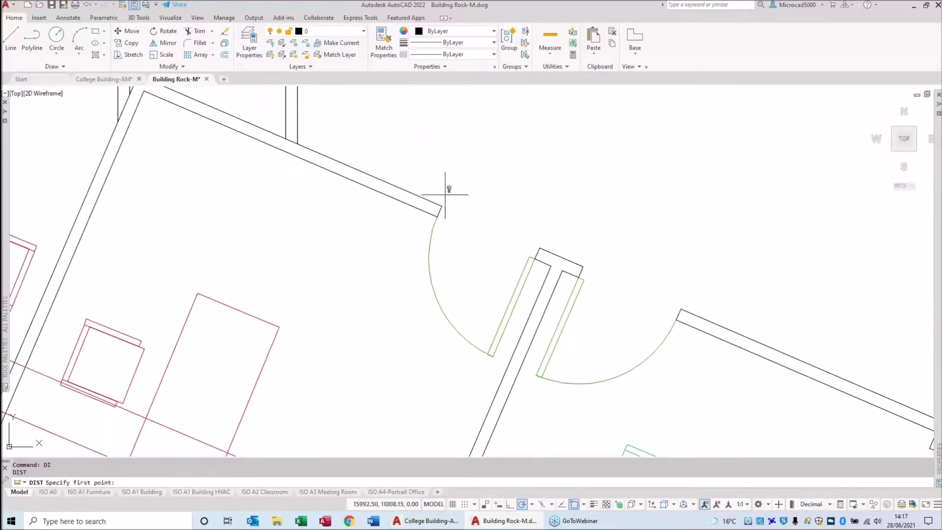
pyautogui.click(443, 202)
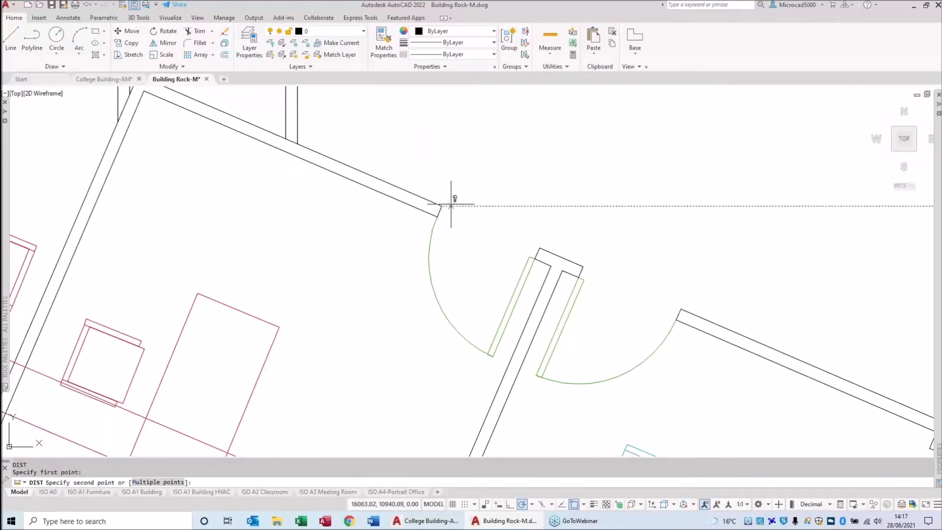
pyautogui.click(543, 241)
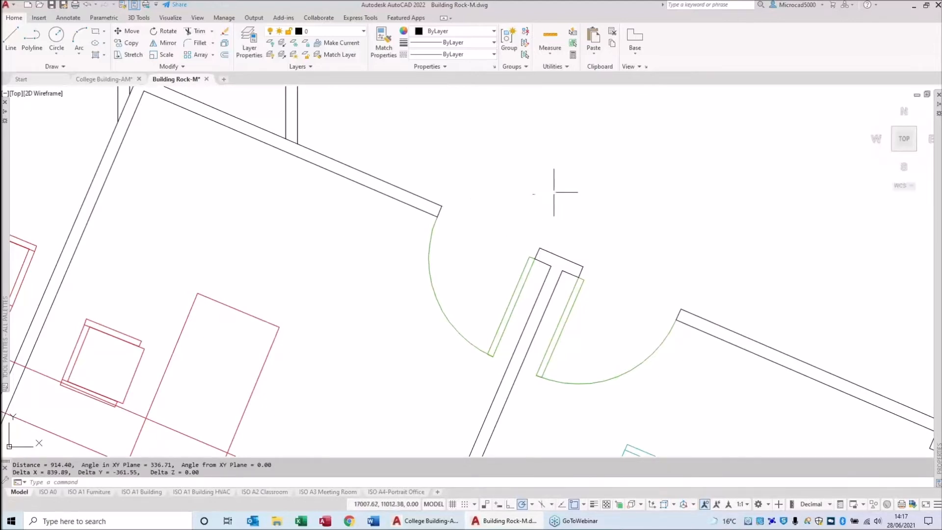
# Return to College Building-AM.dwg, view the whole floor plan and preview the A4 Sample layout.
pyautogui.click(78, 80)
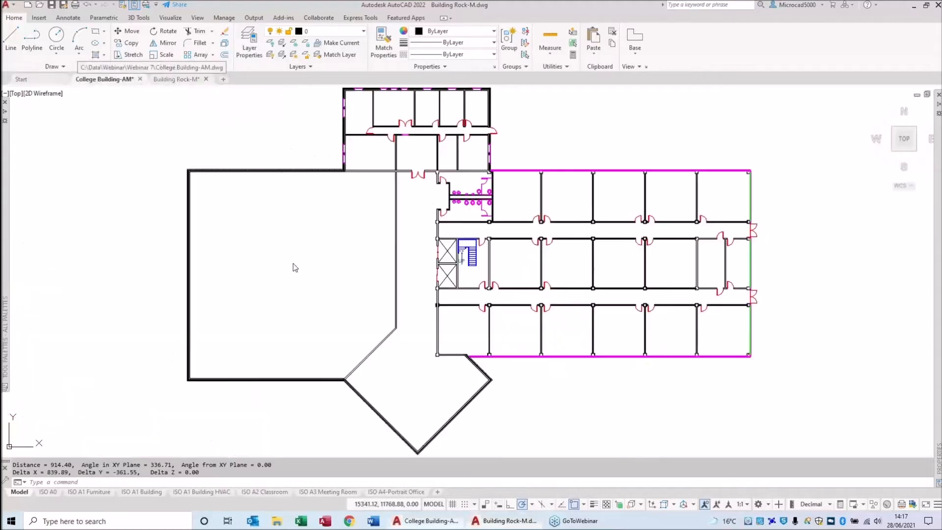
pyautogui.middleClick(331, 287)
pyautogui.middleClick(332, 287)
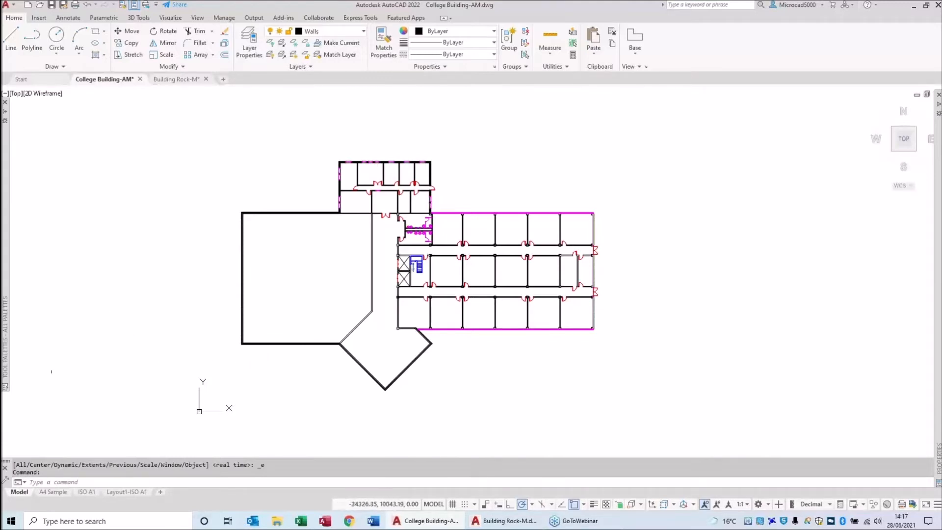
pyautogui.moveTo(50, 497)
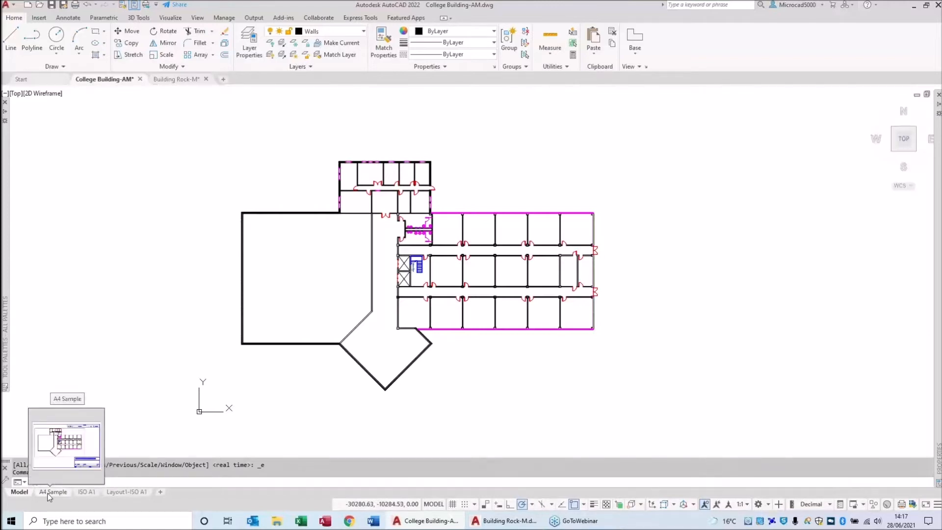
# Preview the layouts of Building Rock-M.dwg and dock the layout tabs inline with the status bar.
pyautogui.click(175, 79)
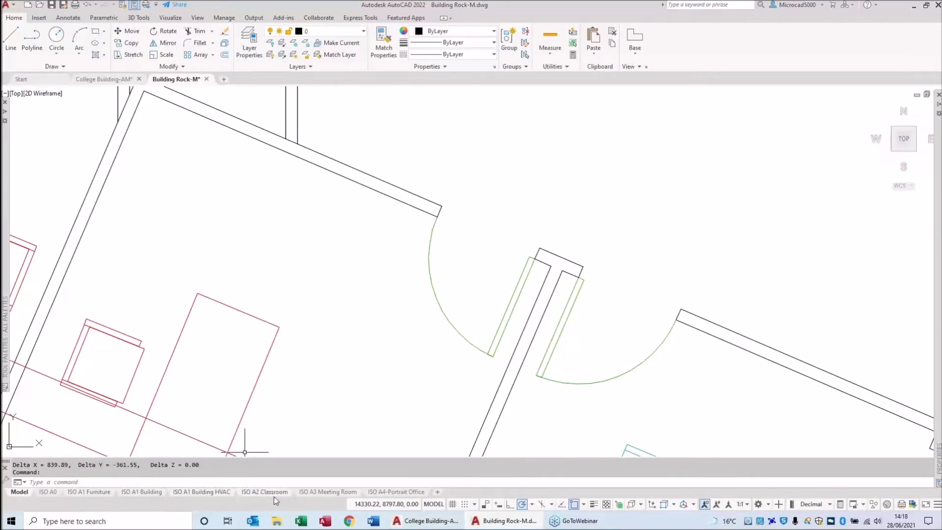
pyautogui.moveTo(378, 495)
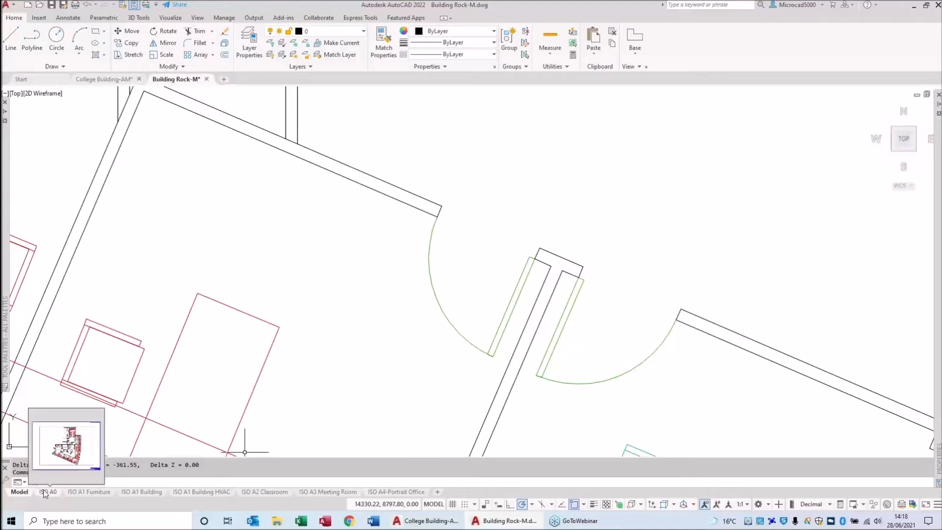
pyautogui.rightClick(197, 497)
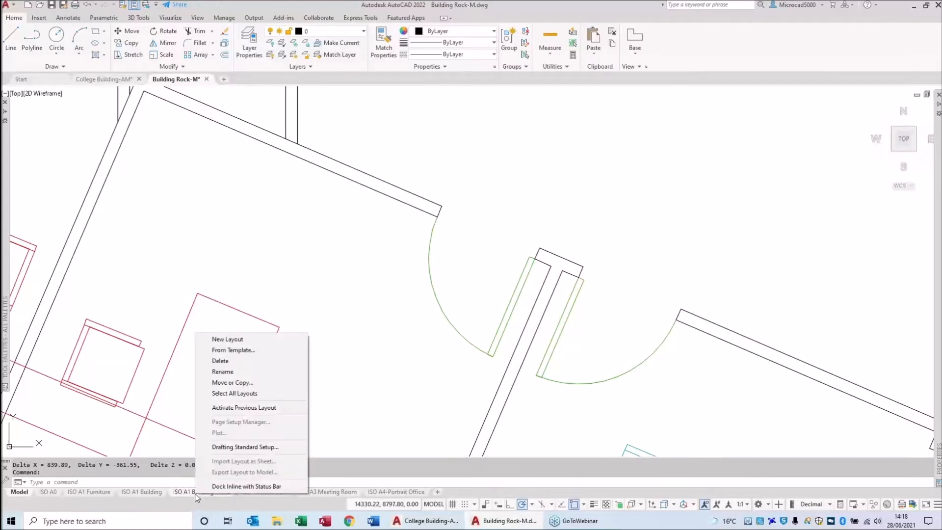
pyautogui.click(230, 486)
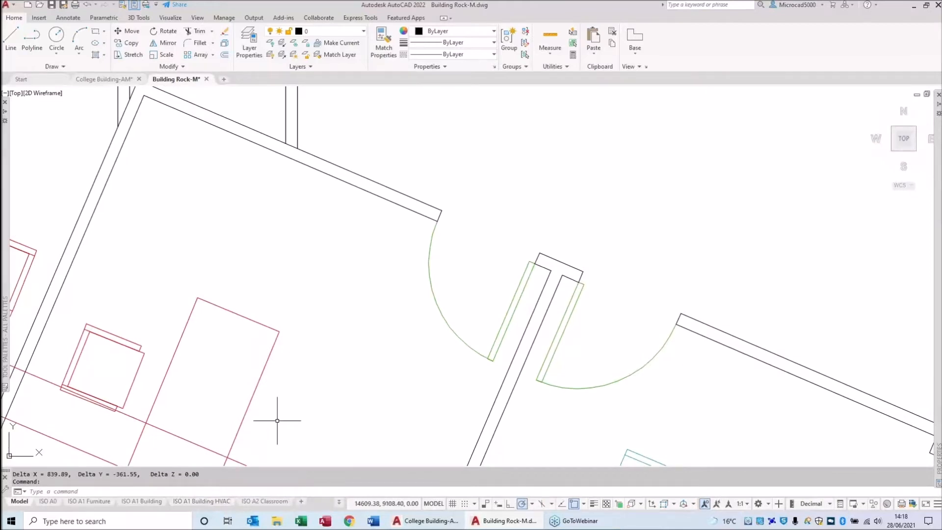
# Preview the docked layouts, open the ISO A3 Meeting Room layout from the hidden ones and return to model space.
pyautogui.moveTo(53, 503)
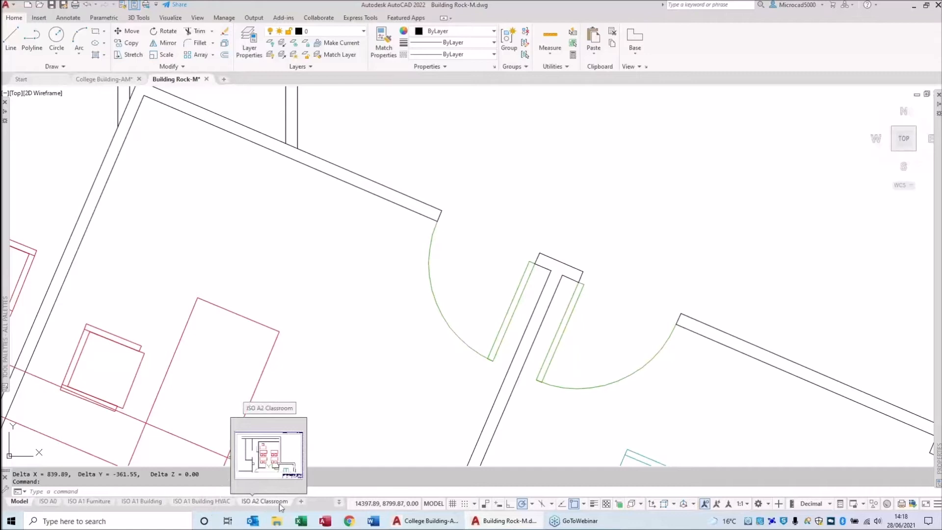
pyautogui.click(339, 506)
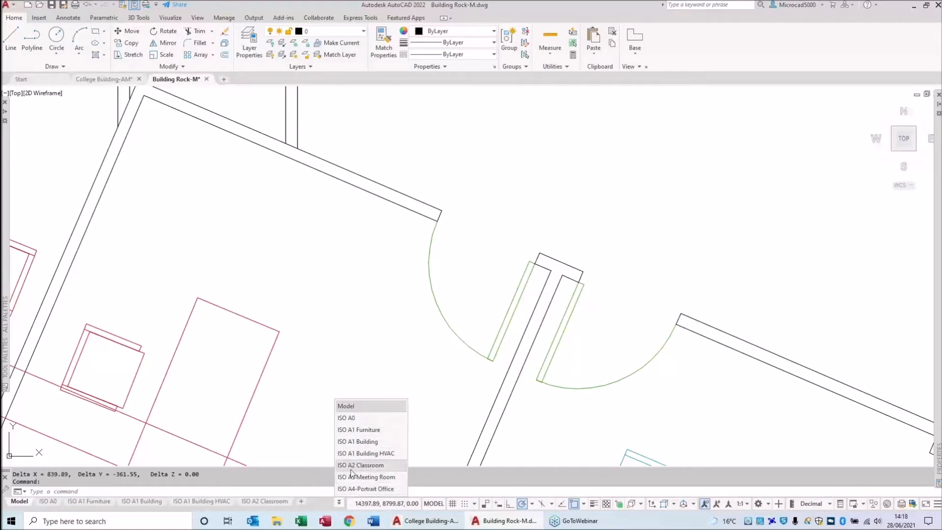
pyautogui.click(376, 477)
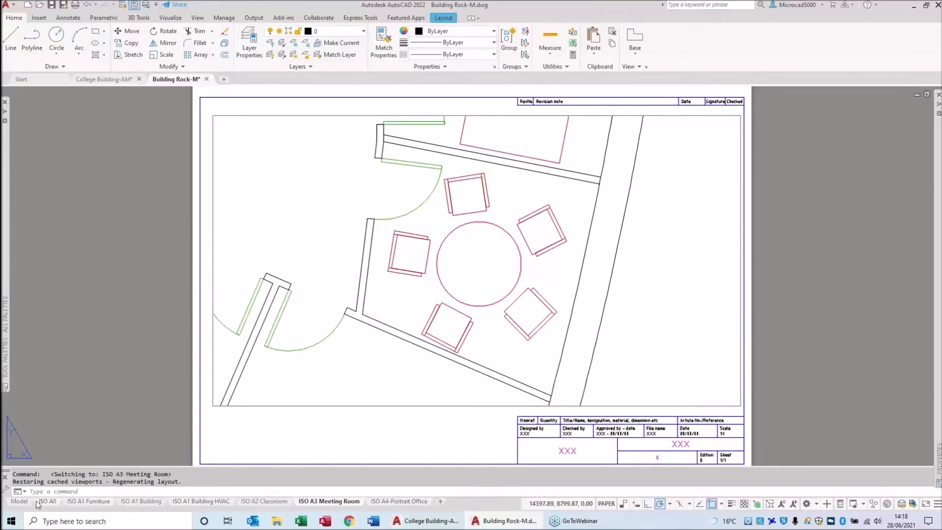
pyautogui.click(19, 501)
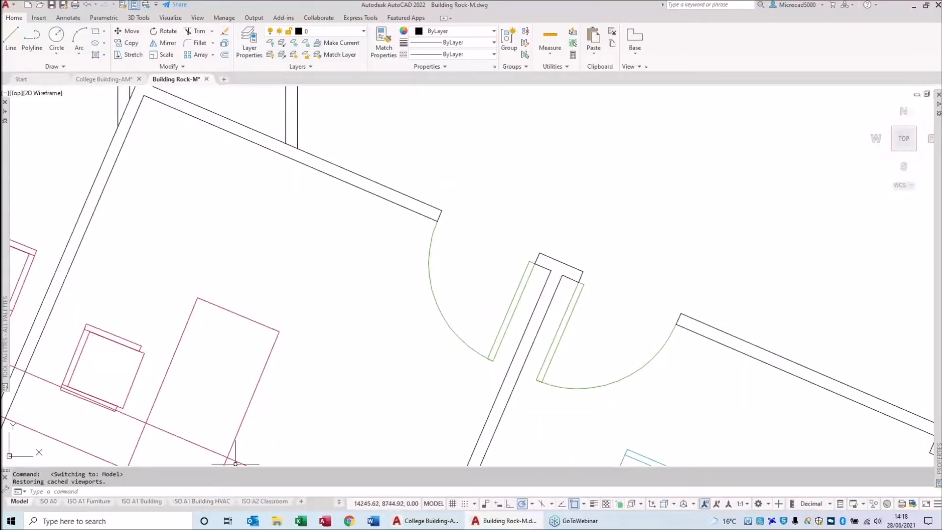
# Dock the layout tabs above the status bar again.
pyautogui.moveTo(259, 499)
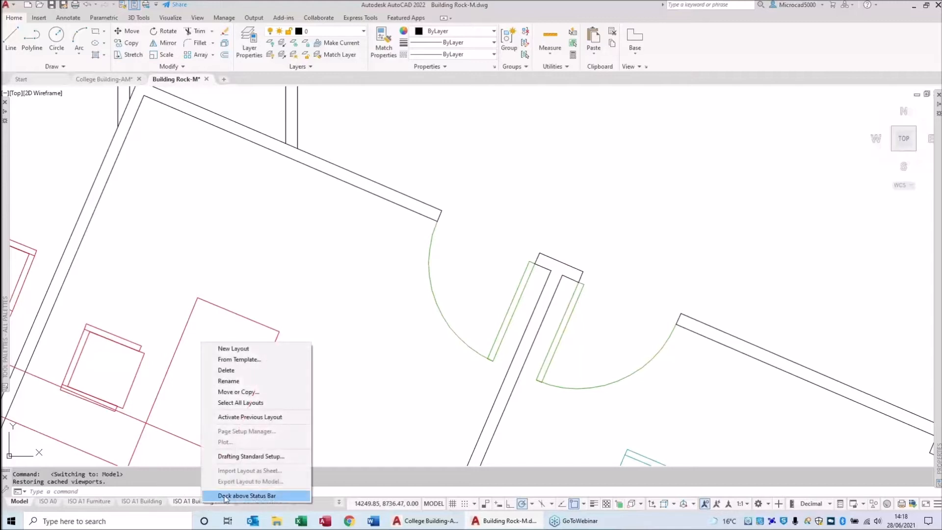
pyautogui.click(229, 496)
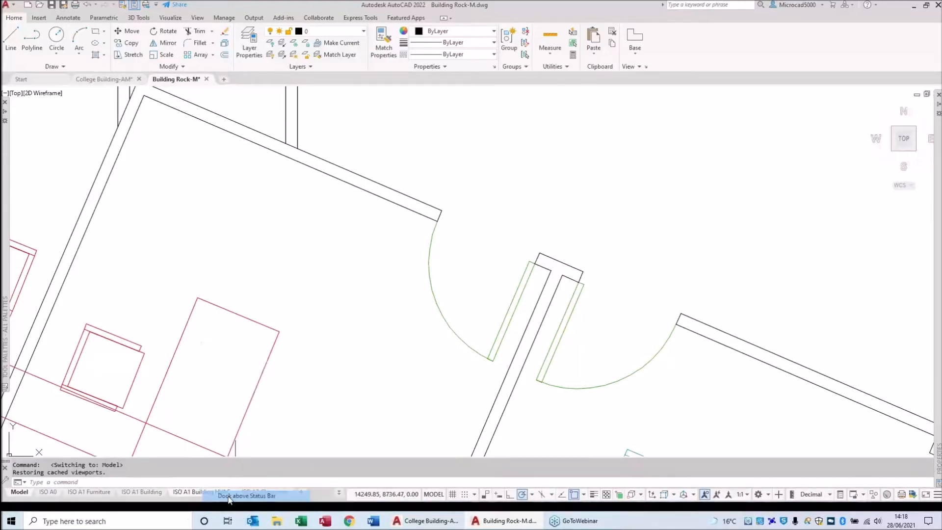
pyautogui.moveTo(222, 499)
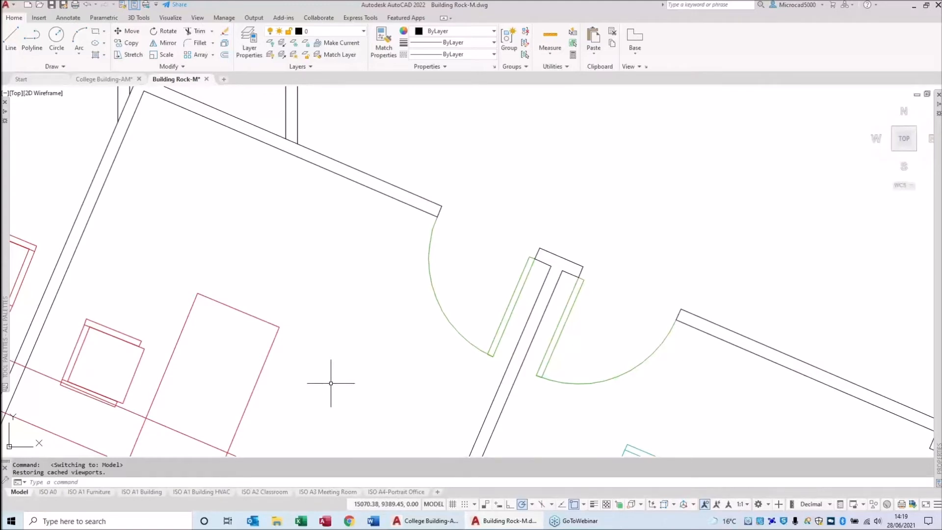
# Open Layout1-ISO A1 in College Building-AM.dwg and examine the sheet edge, dashed printable margin and viewport border against the title block frame.
pyautogui.click(105, 80)
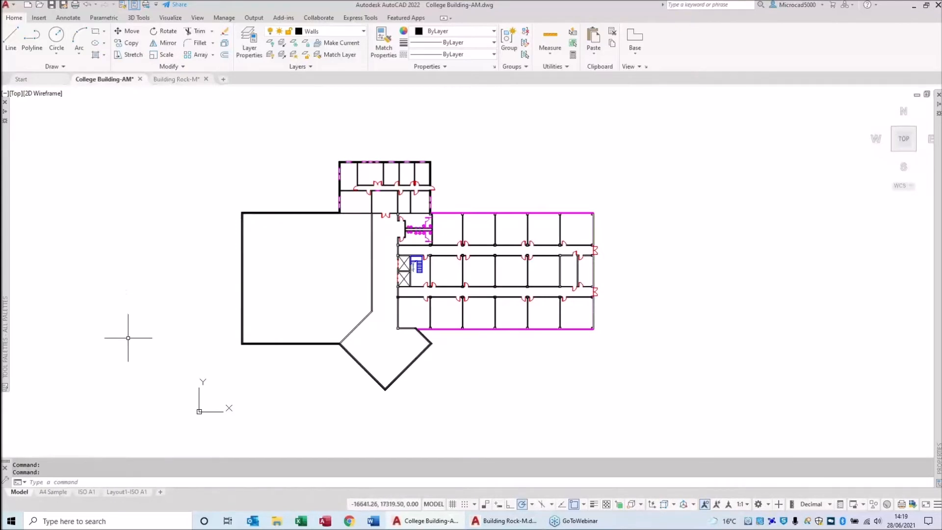
pyautogui.click(129, 492)
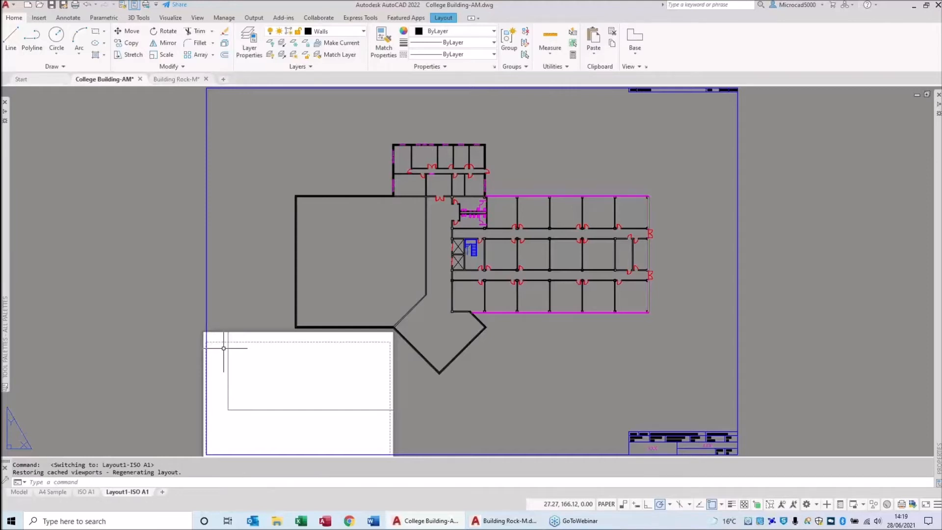
pyautogui.scroll(-2, 540, 341)
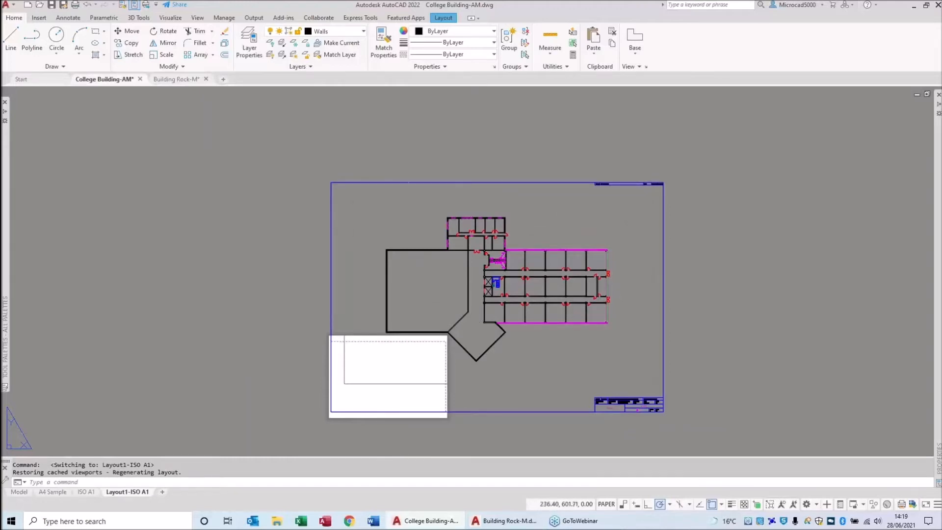
pyautogui.scroll(2, 381, 376)
pyautogui.moveTo(382, 376); pyautogui.dragTo(348, 268, button='middle')
pyautogui.scroll(4, 382, 322)
pyautogui.scroll(-2, 361, 225)
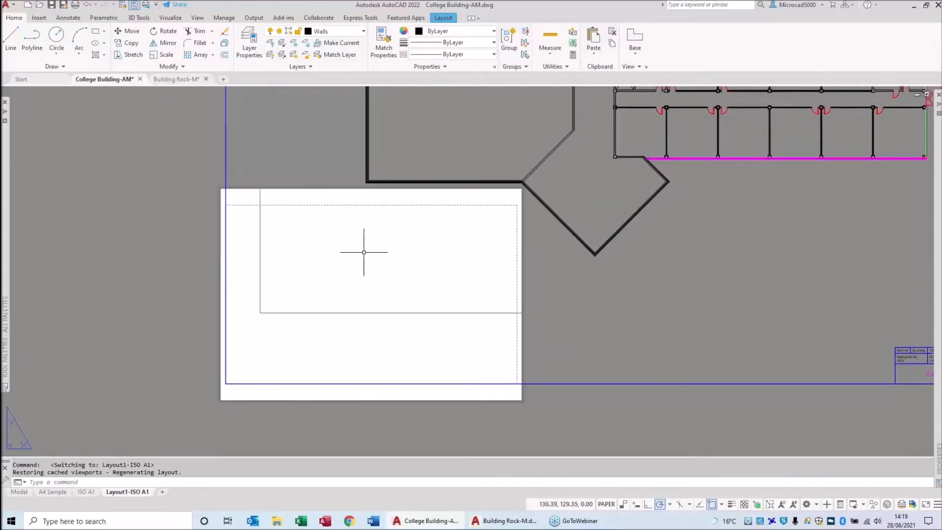
pyautogui.scroll(-1, 526, 359)
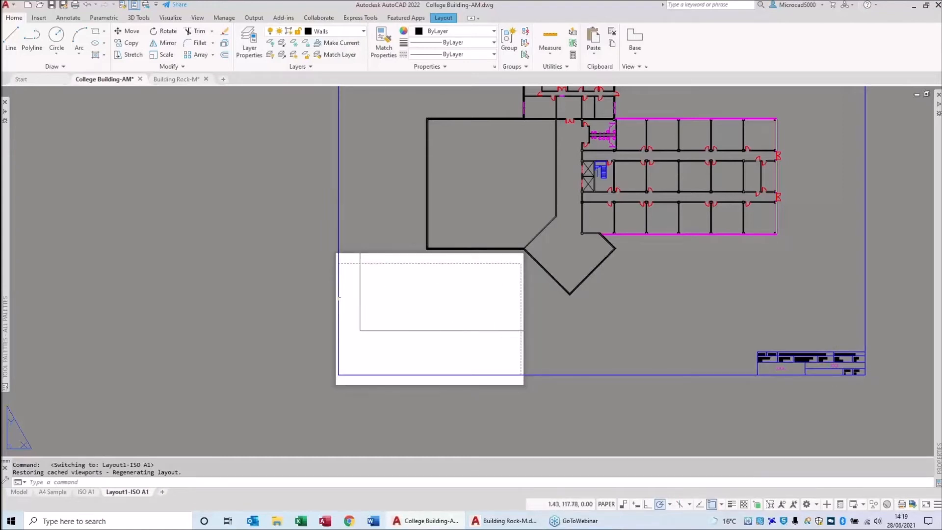
pyautogui.scroll(2, 354, 286)
pyautogui.scroll(6, 355, 291)
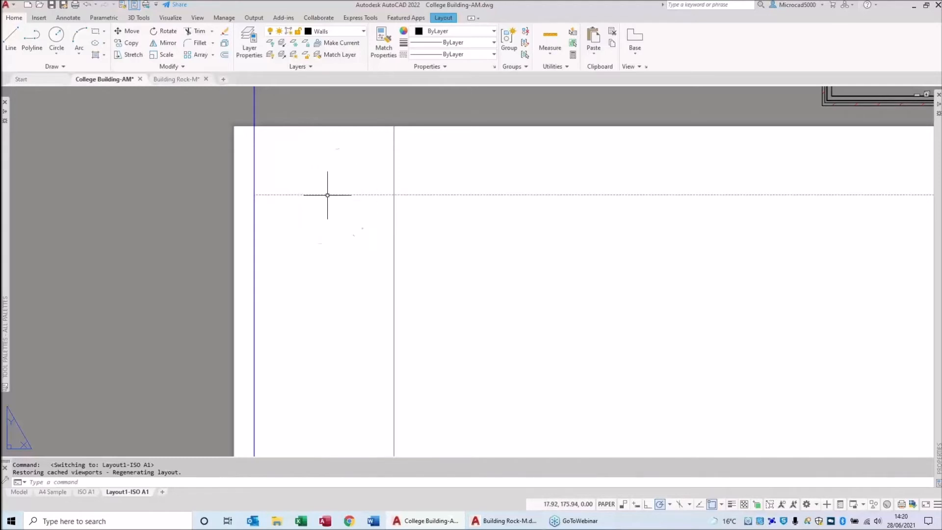
# Open the display options and turn off viewport creation in new layouts and the paper shadow.
pyautogui.scroll(-3, 327, 195)
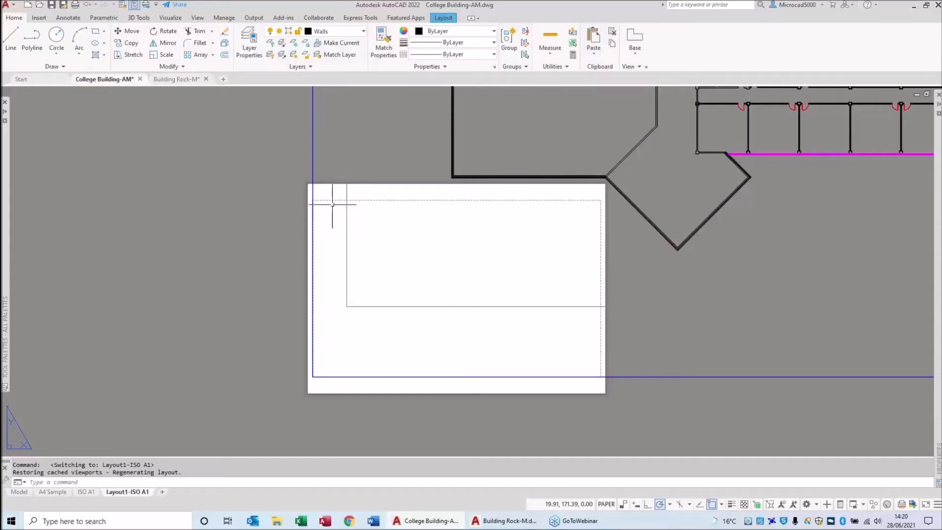
pyautogui.scroll(-2, 404, 299)
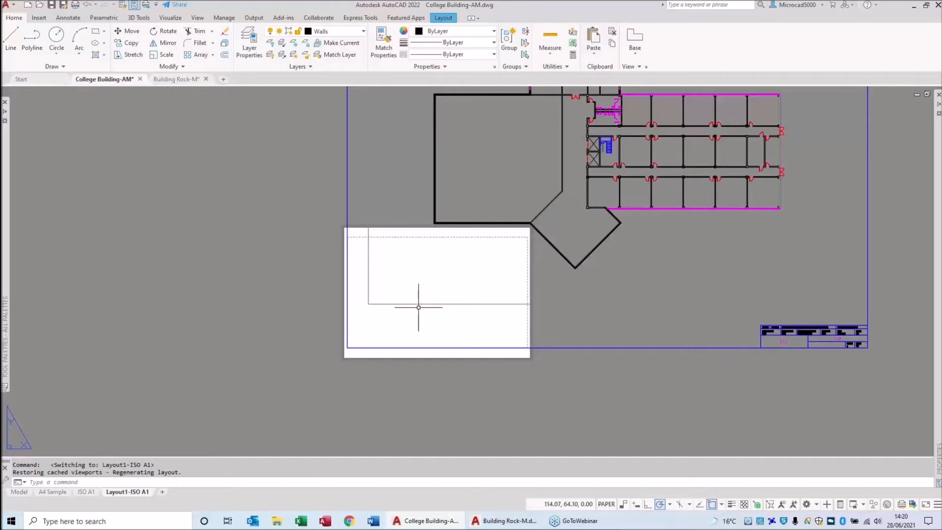
pyautogui.rightClick(356, 476)
pyautogui.click(394, 464)
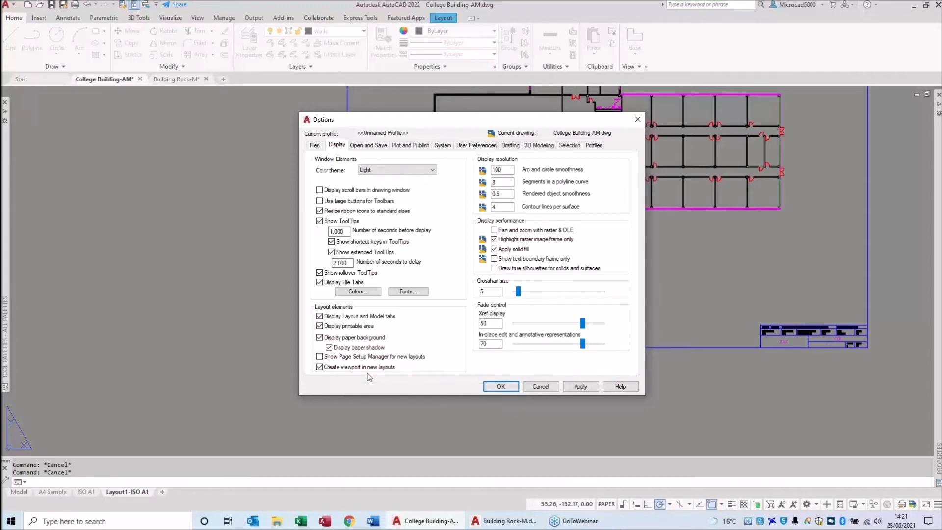
pyautogui.click(319, 367)
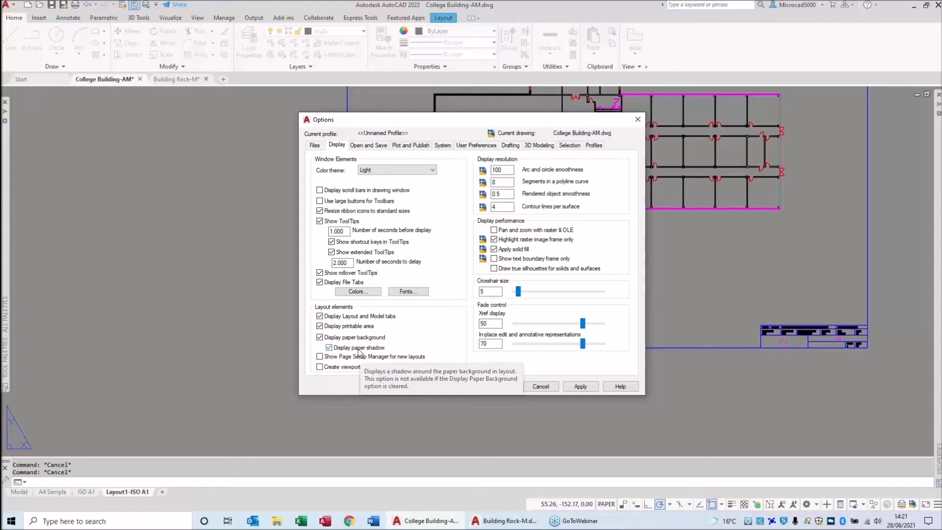
pyautogui.click(329, 348)
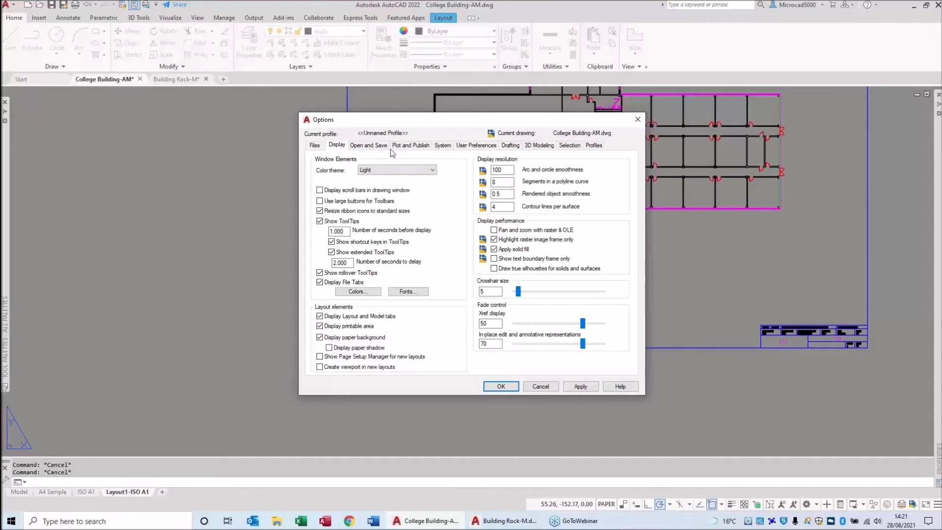
# Turn off the display of the paper background and the printable area for layouts, and accept the options.
pyautogui.moveTo(407, 120); pyautogui.dragTo(437, 137)
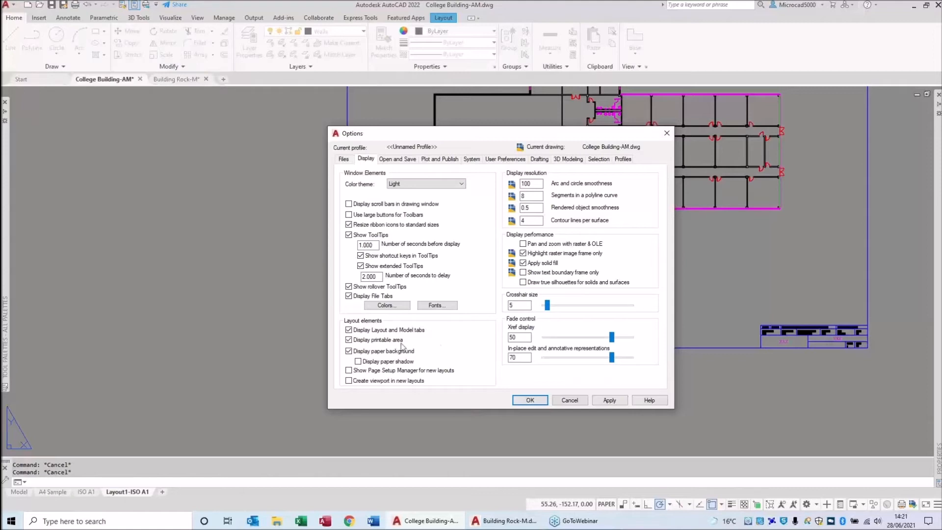
pyautogui.click(348, 351)
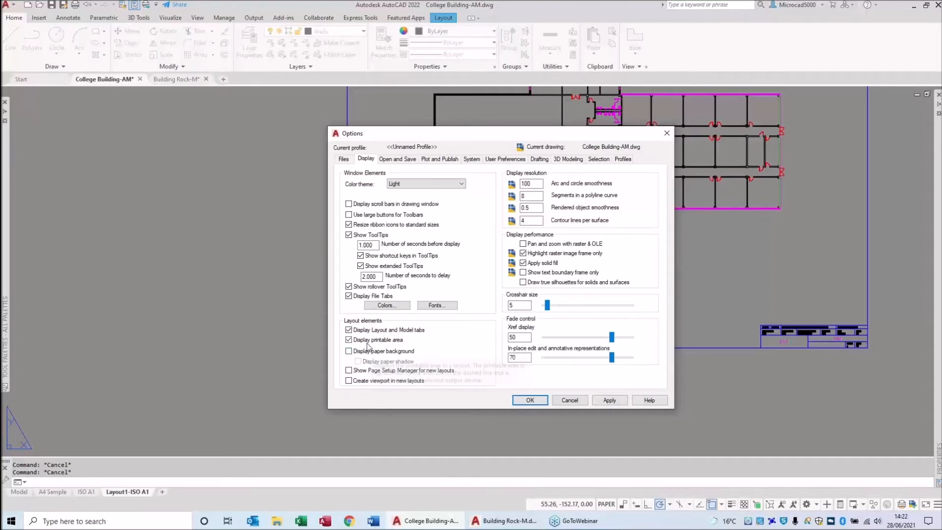
pyautogui.moveTo(375, 140); pyautogui.dragTo(658, 161)
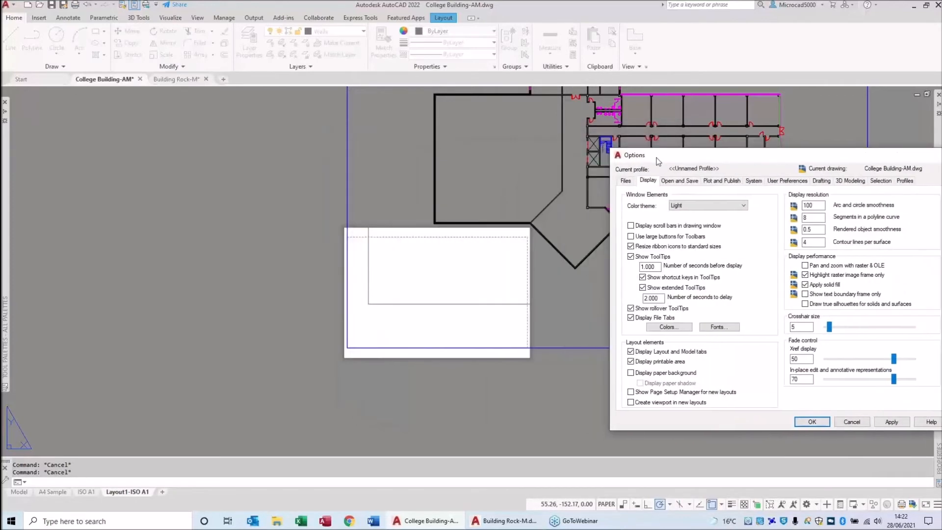
pyautogui.click(399, 238)
pyautogui.click(631, 361)
pyautogui.press('Return')
# Examine the Layout1-ISO A1 sheet without its paper background, including the frame, viewport border and title block.
pyautogui.scroll(-2, 533, 319)
pyautogui.moveTo(534, 319); pyautogui.dragTo(412, 360, button='middle')
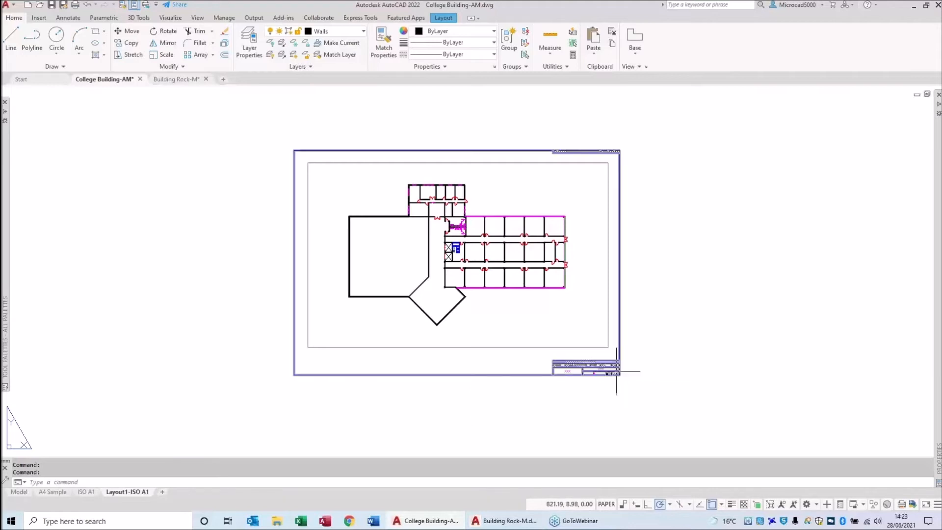
pyautogui.scroll(5, 618, 372)
pyautogui.scroll(4, 619, 372)
pyautogui.moveTo(311, 391); pyautogui.dragTo(512, 388, button='middle')
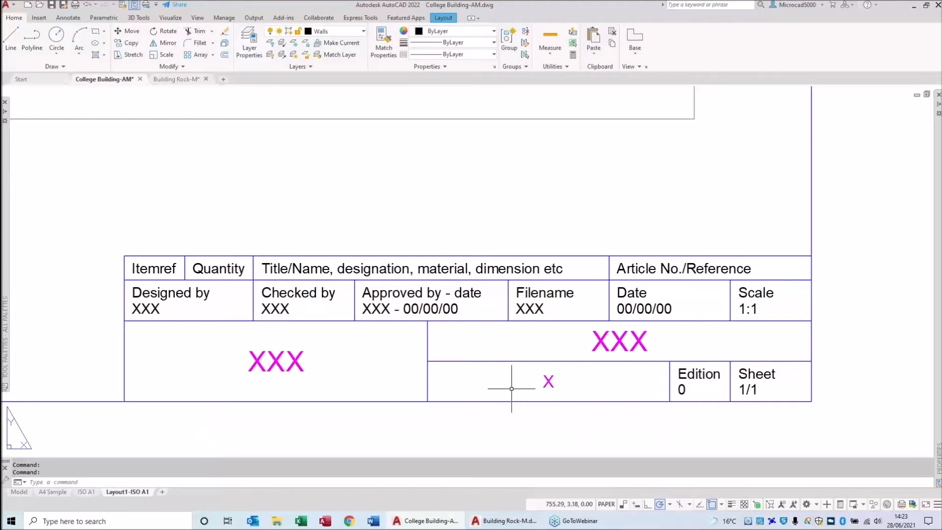
pyautogui.scroll(-8, 512, 389)
pyautogui.moveTo(396, 378); pyautogui.dragTo(507, 403, button='middle')
pyautogui.scroll(-2, 431, 420)
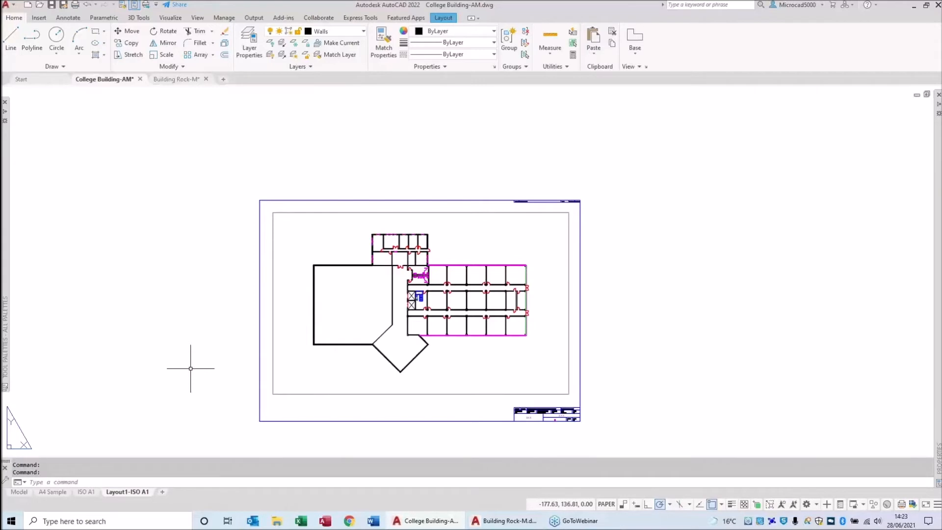
# Switch to Building Rock-M.dwg, preview its layouts and open the ISO A1 Furniture layout.
pyautogui.click(177, 79)
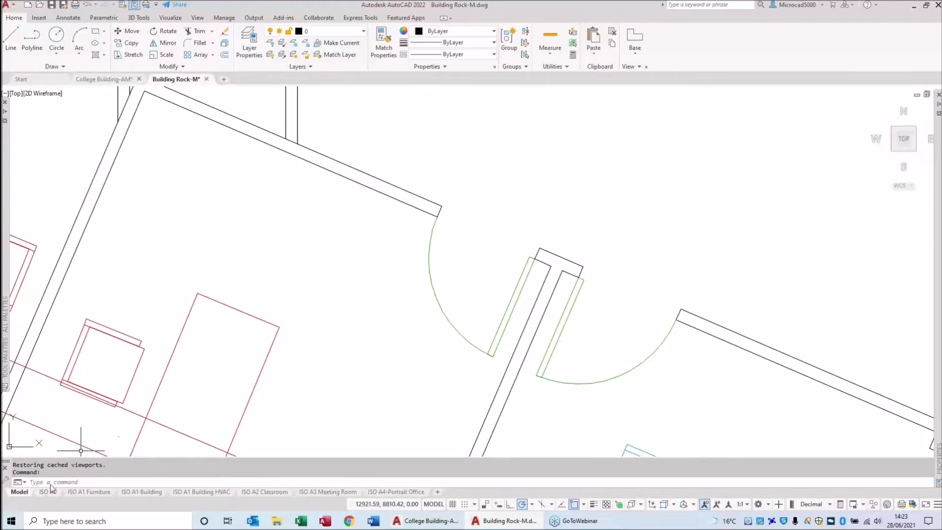
pyautogui.moveTo(41, 495)
pyautogui.moveTo(169, 495)
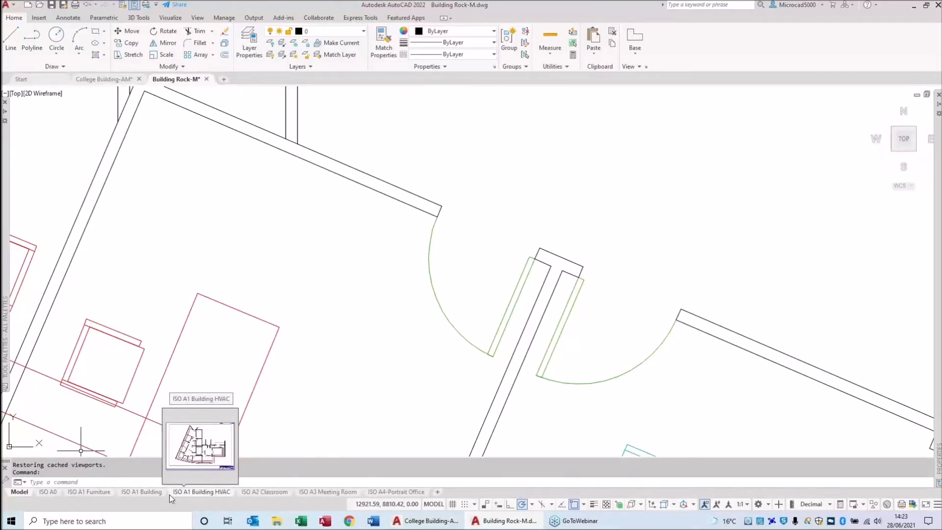
pyautogui.click(100, 492)
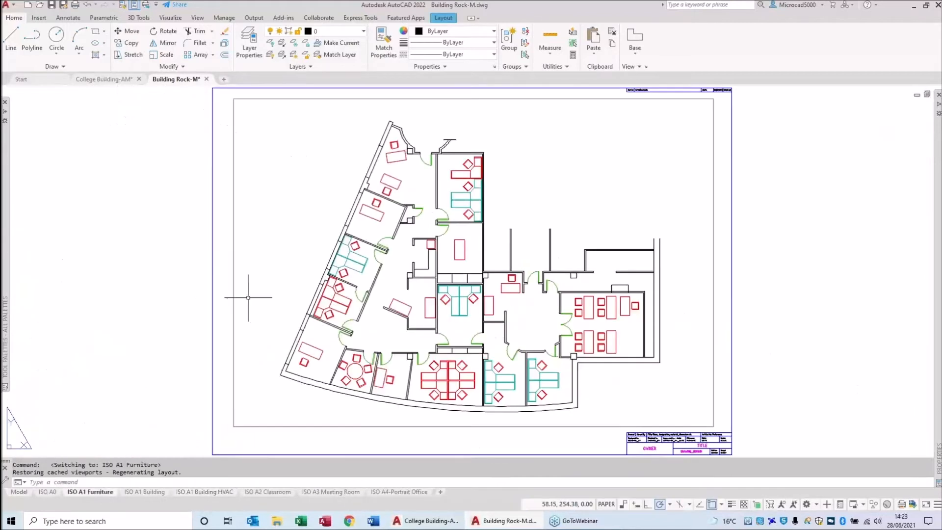
pyautogui.scroll(-2, 289, 314)
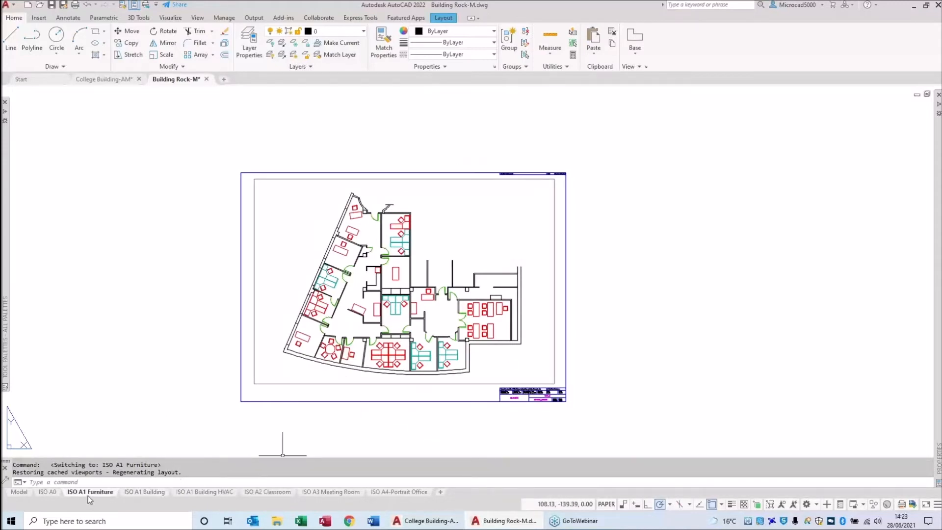
pyautogui.press('ctrl')
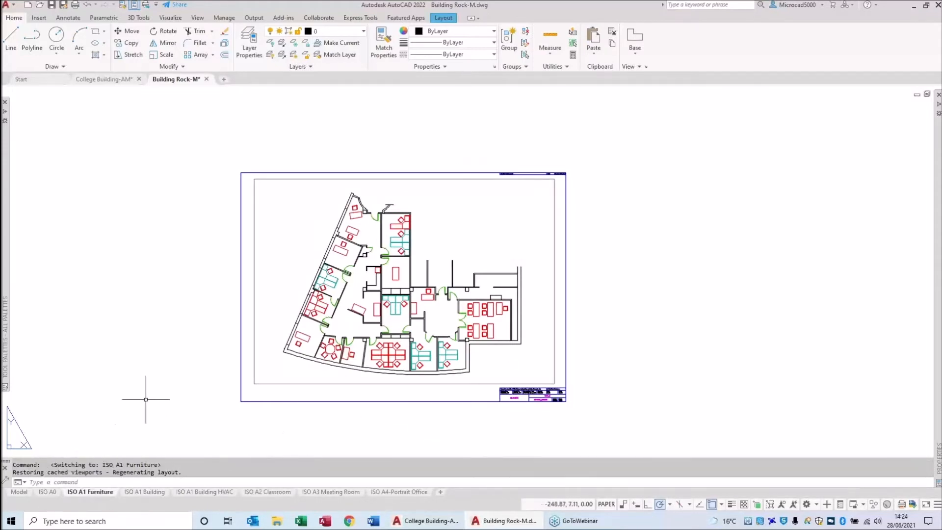
# Draw an 841 by 594 rectangle from the lower-left corner of the title block frame and check it against the frame.
pyautogui.click(95, 31)
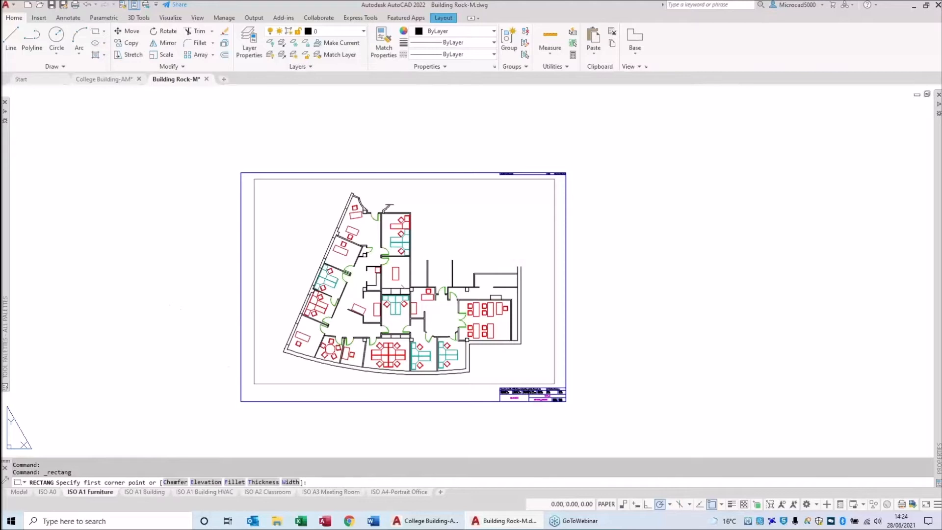
pyautogui.click(241, 401)
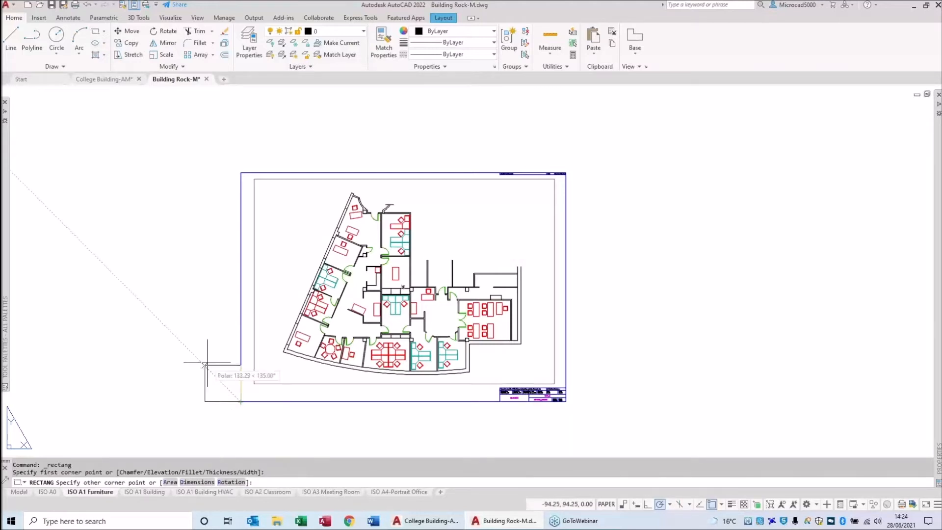
pyautogui.write('@841,594')
pyautogui.press('Return')
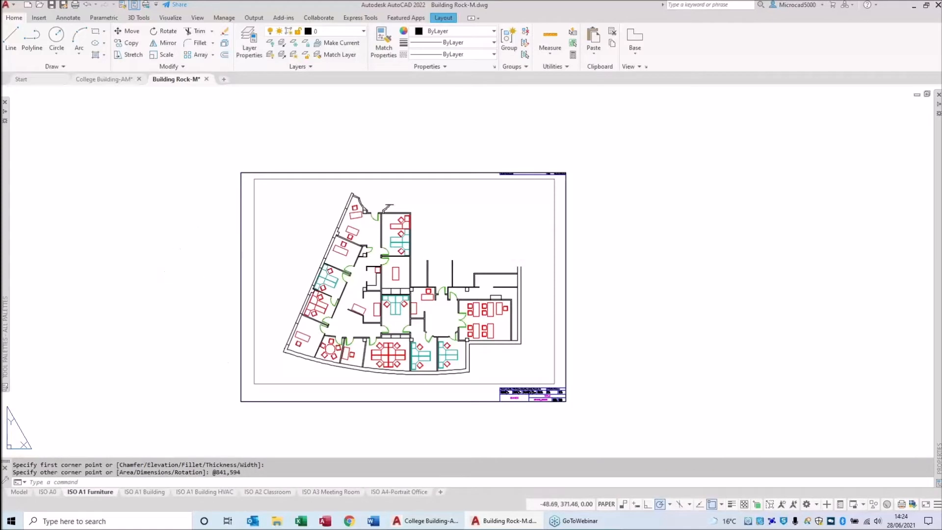
pyautogui.click(240, 267)
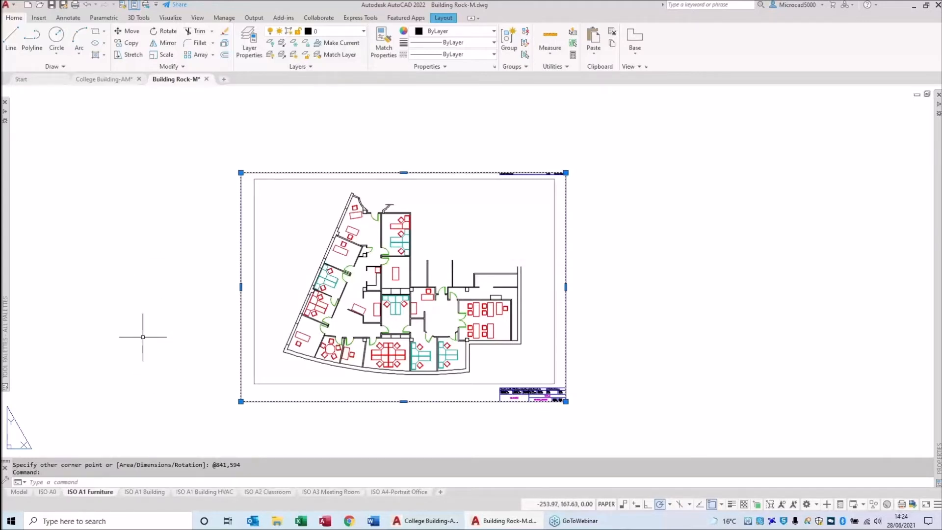
pyautogui.press('Escape')
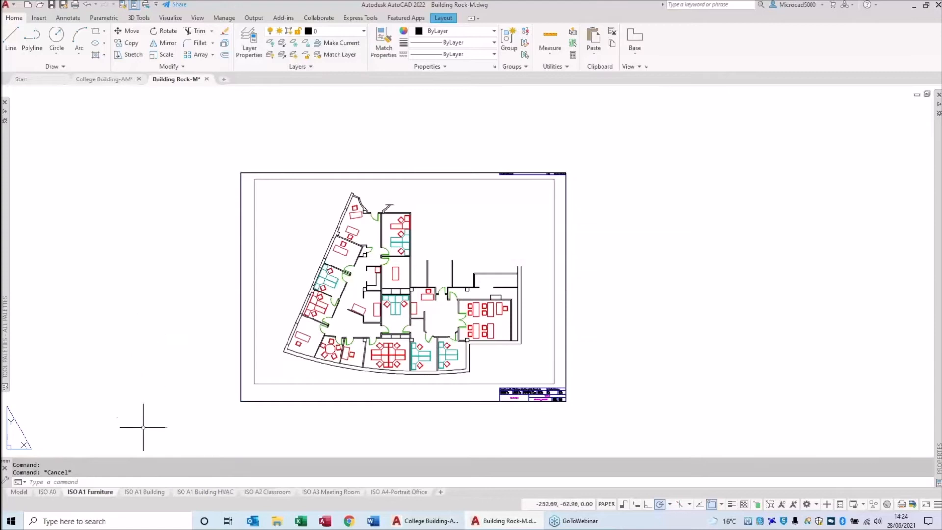
# In the ISO A1 Building layout, draw an 841 by 594 rectangle from the lower-left corner of the title block frame.
pyautogui.click(145, 491)
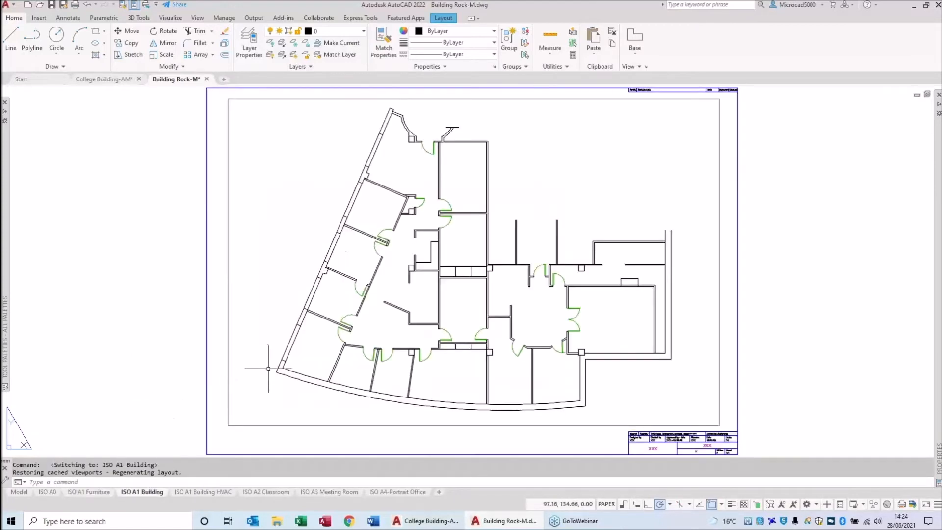
pyautogui.scroll(-2, 268, 370)
pyautogui.moveTo(268, 366); pyautogui.dragTo(269, 343, button='middle')
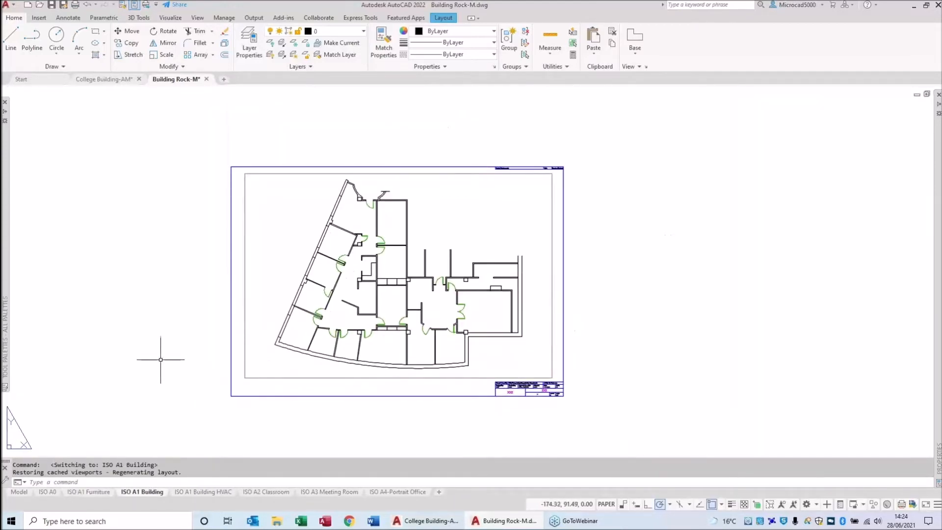
pyautogui.click(96, 31)
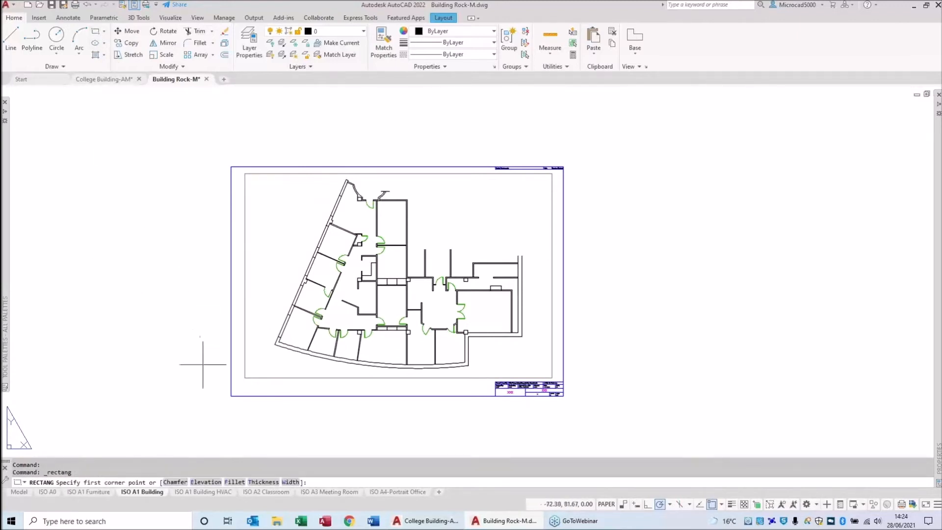
pyautogui.click(230, 395)
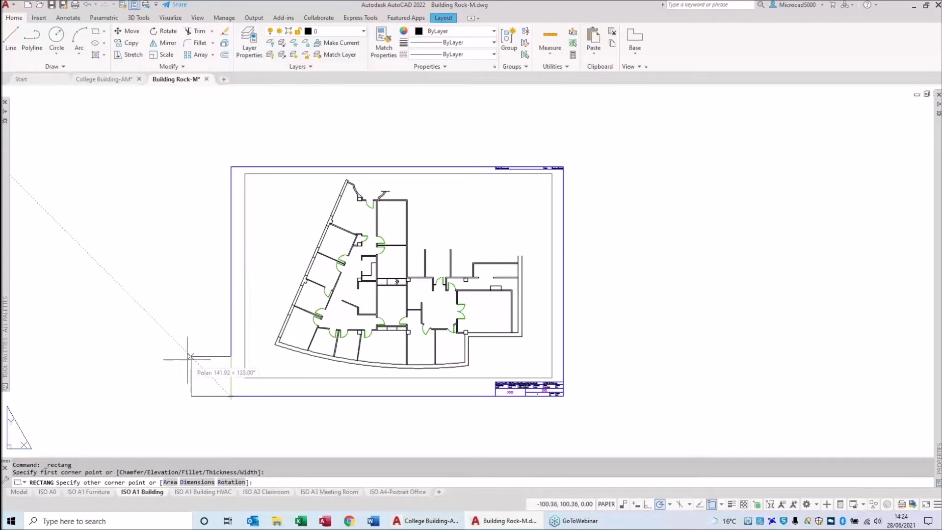
pyautogui.write('@841')
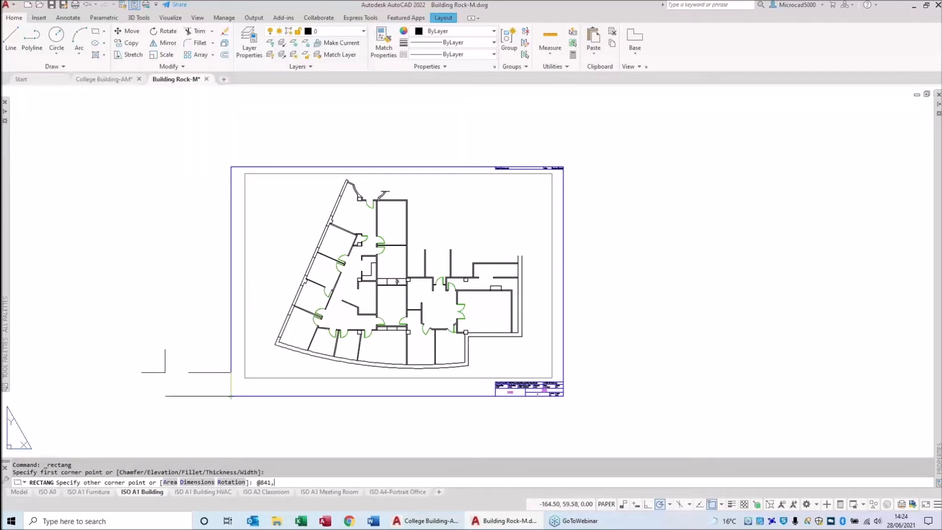
pyautogui.write(',594')
pyautogui.press('Return')
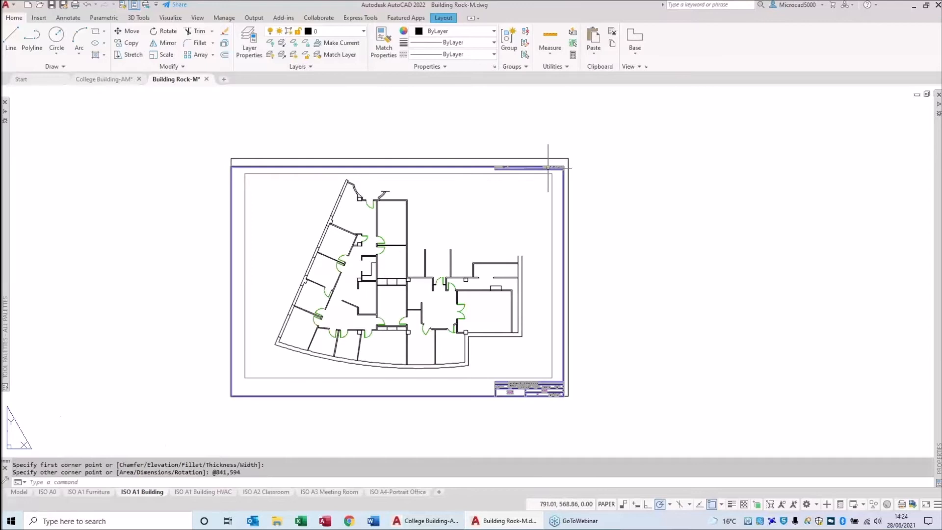
# Compare the new rectangle with the title block frame in the ISO A1 Building layout and examine the surrounding paper space.
pyautogui.scroll(4, 549, 164)
pyautogui.click(520, 141)
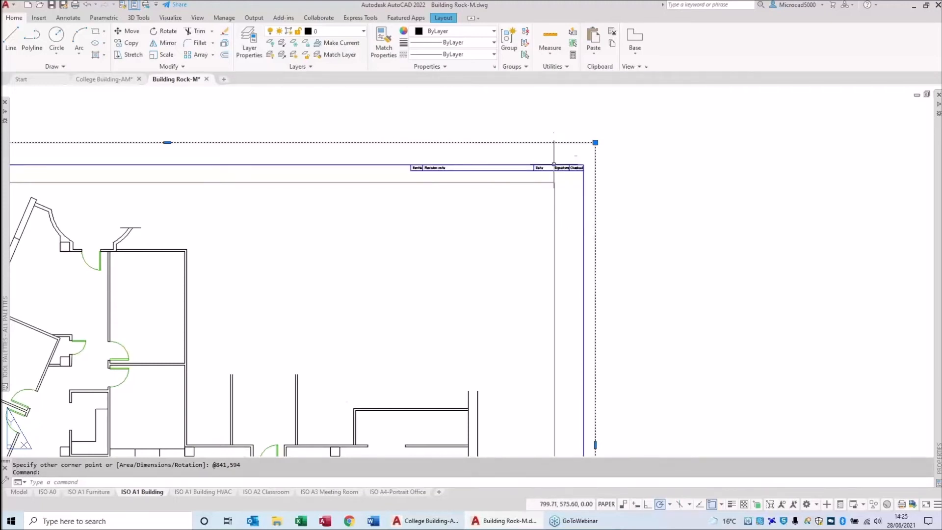
pyautogui.press('Escape')
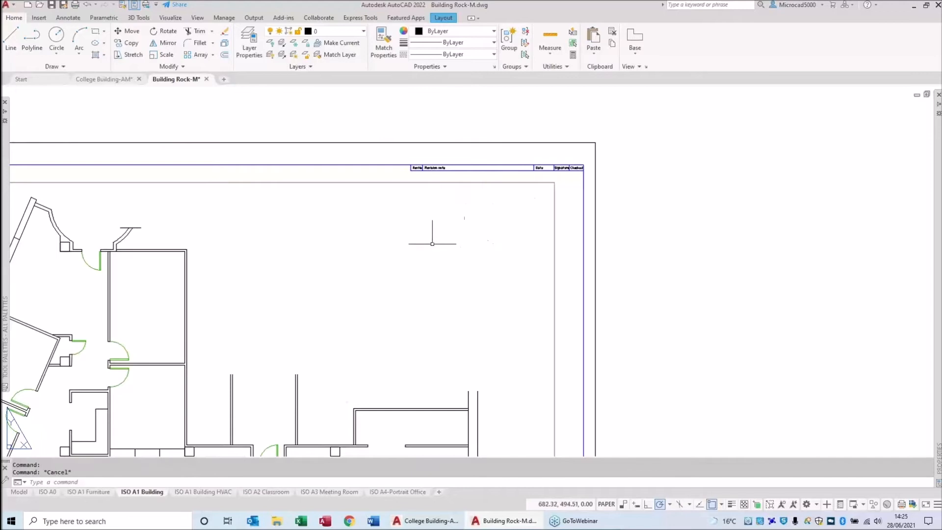
pyautogui.scroll(-5, 439, 255)
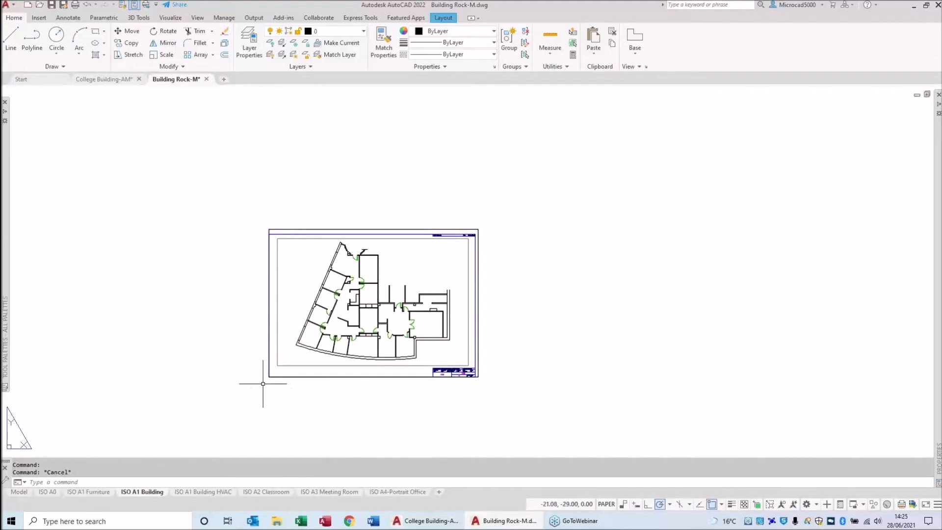
pyautogui.scroll(7, 264, 384)
pyautogui.scroll(-10, 357, 337)
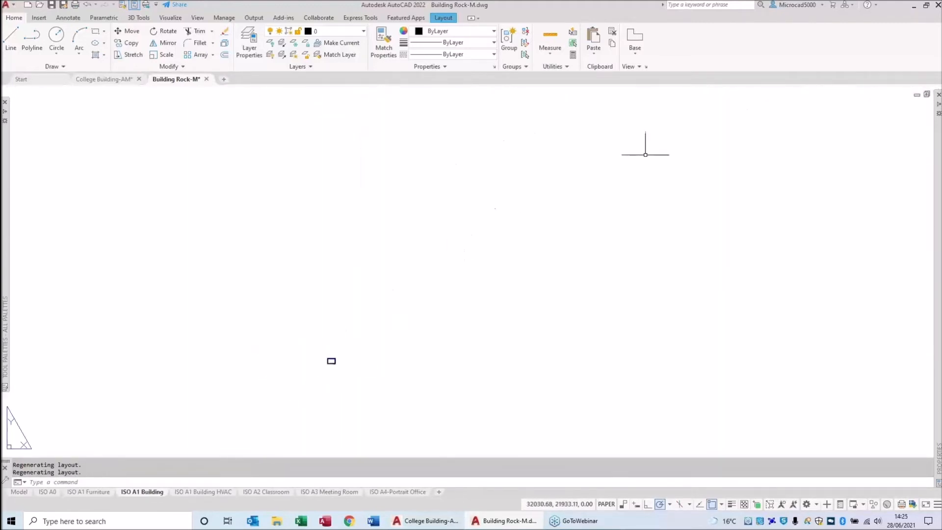
pyautogui.scroll(10, 332, 354)
pyautogui.moveTo(332, 309); pyautogui.dragTo(399, 291, button='middle')
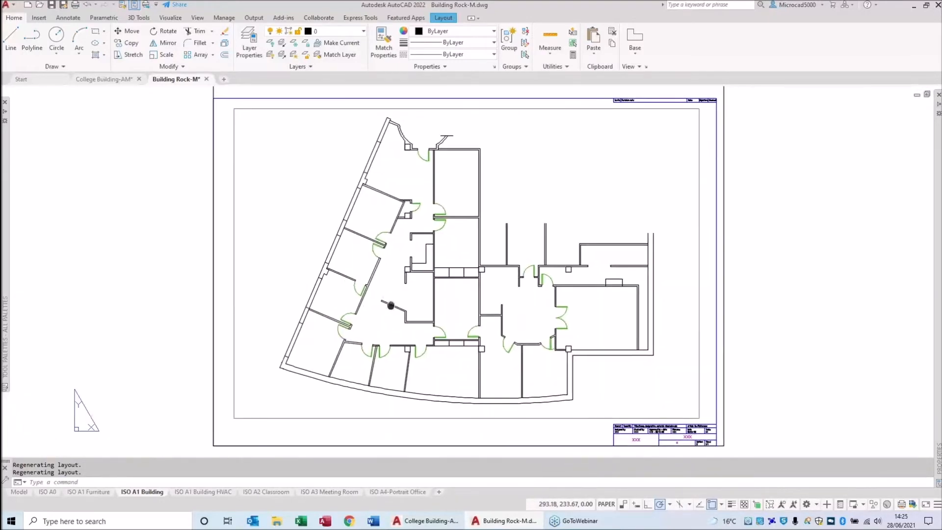
# View the ISO A1 Furniture layout again, and open the ISO A1 layout in College Building-AM.dwg.
pyautogui.click(91, 491)
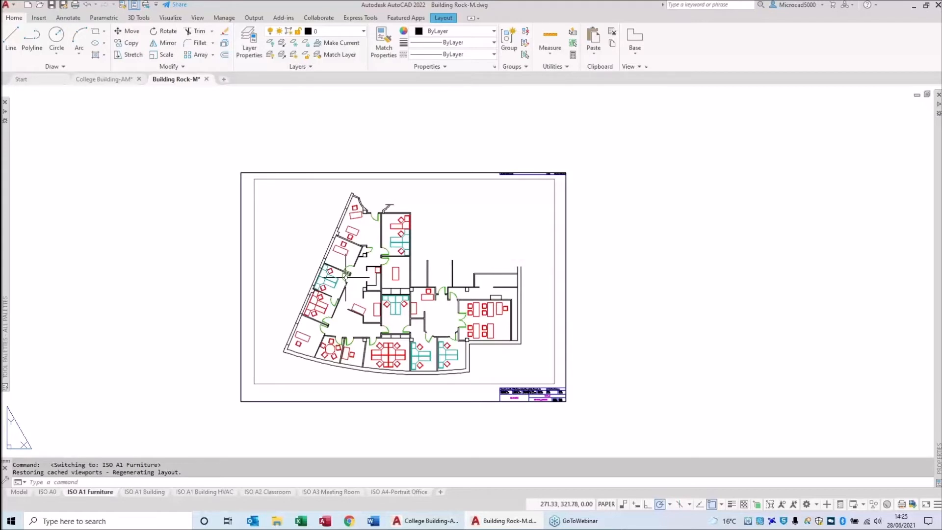
pyautogui.click(86, 80)
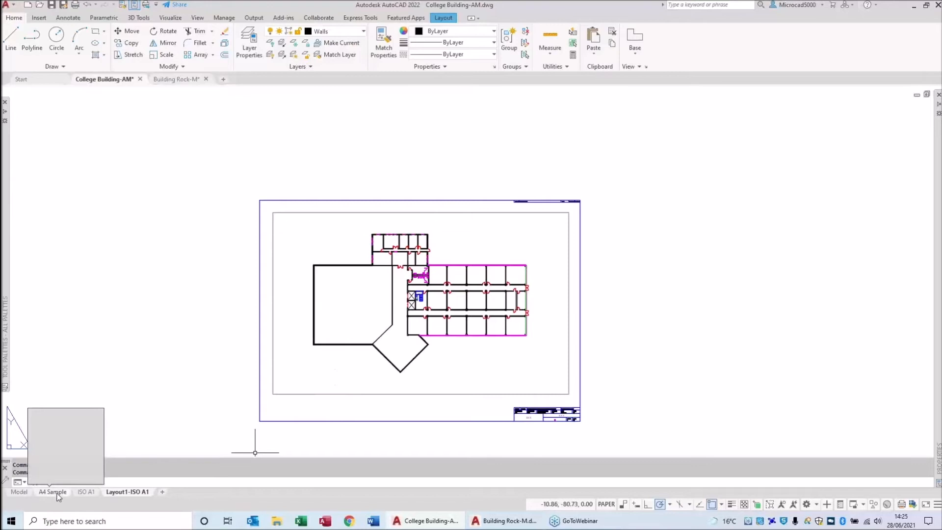
pyautogui.click(86, 492)
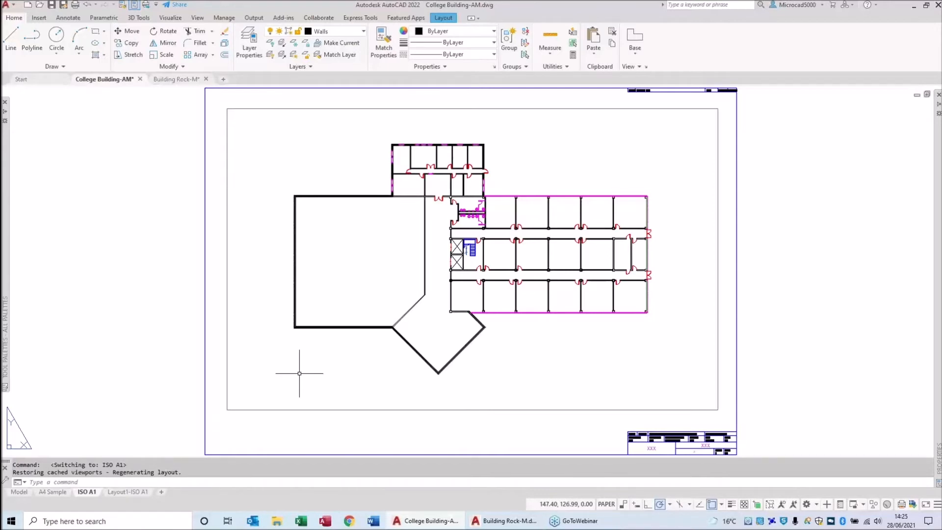
# Activate the floor plan viewport in the ISO A1 layout, toggle its lock, and examine the available viewport scales.
pyautogui.doubleClick(299, 373)
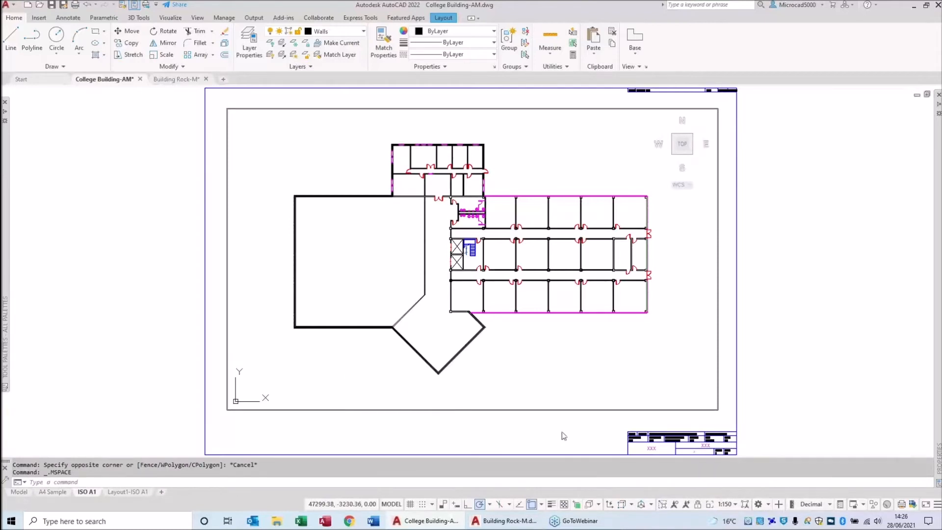
pyautogui.click(698, 505)
pyautogui.click(697, 504)
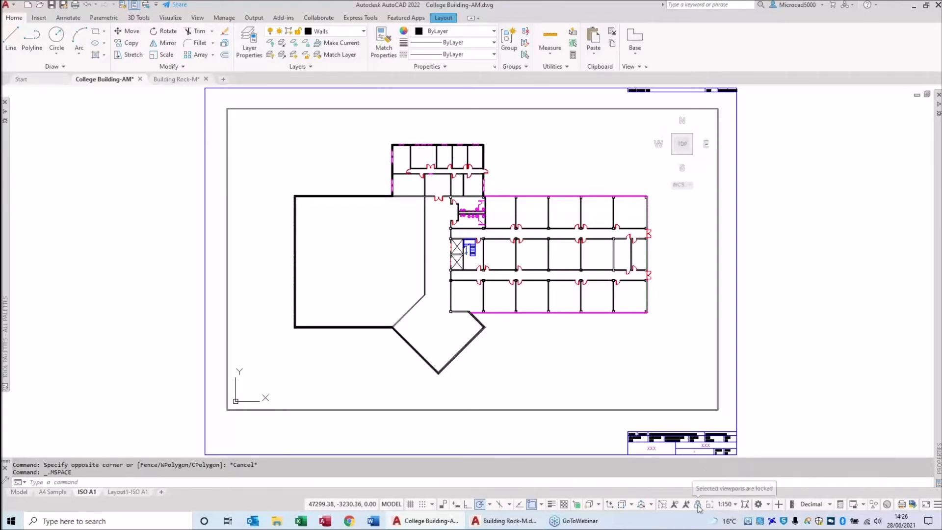
pyautogui.click(735, 505)
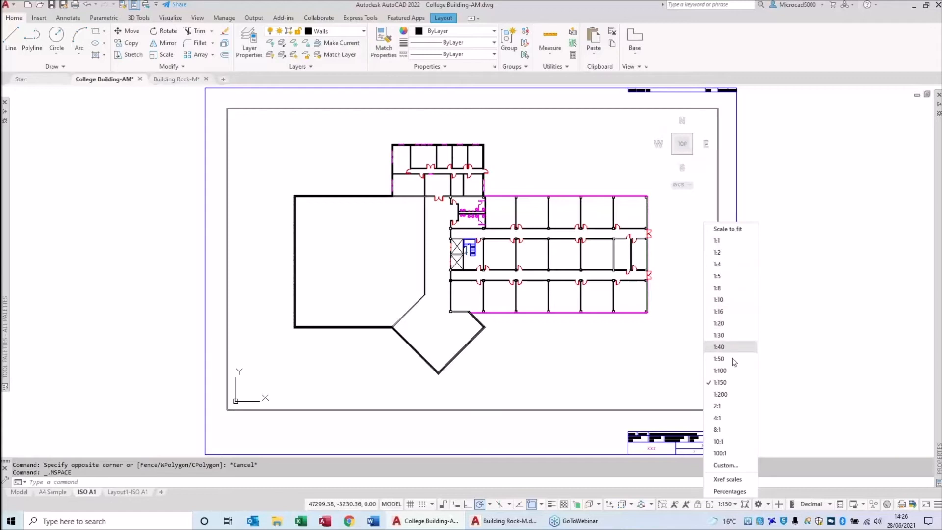
pyautogui.press('ctrl')
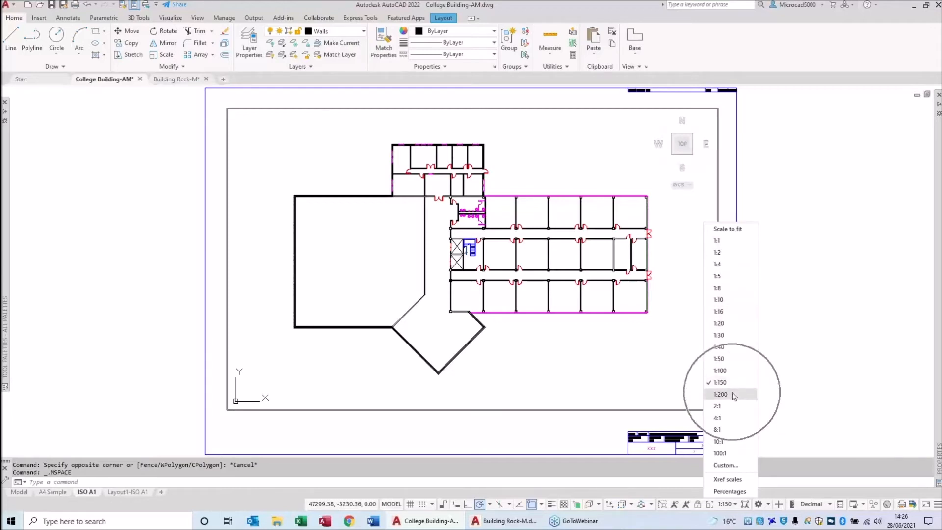
pyautogui.press('ctrl')
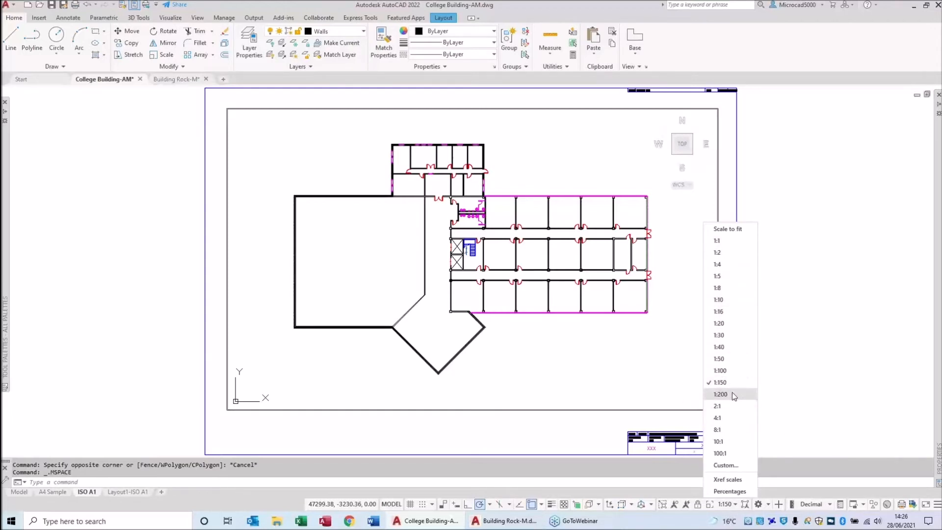
pyautogui.click(606, 382)
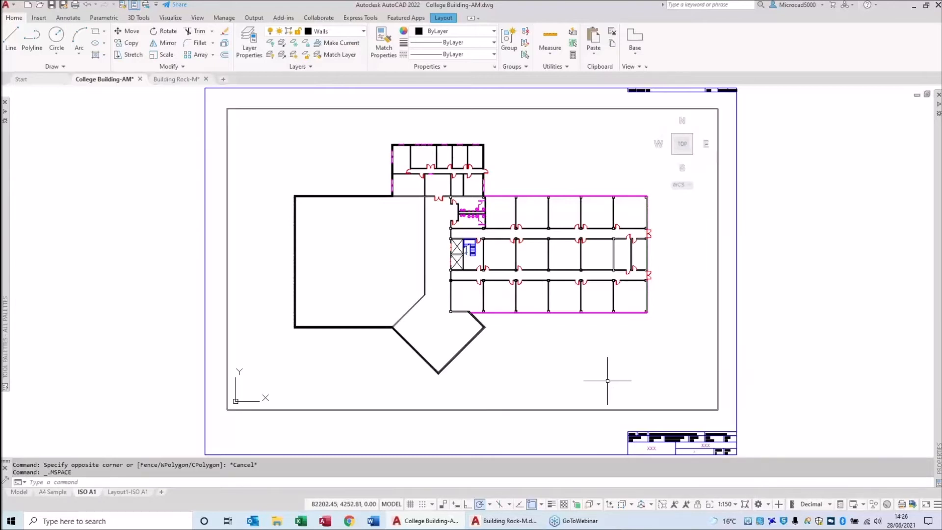
# Try viewport scales of 1:200 and 1:100 on the floor plan, returning the viewport to 1:150 after each.
pyautogui.click(725, 504)
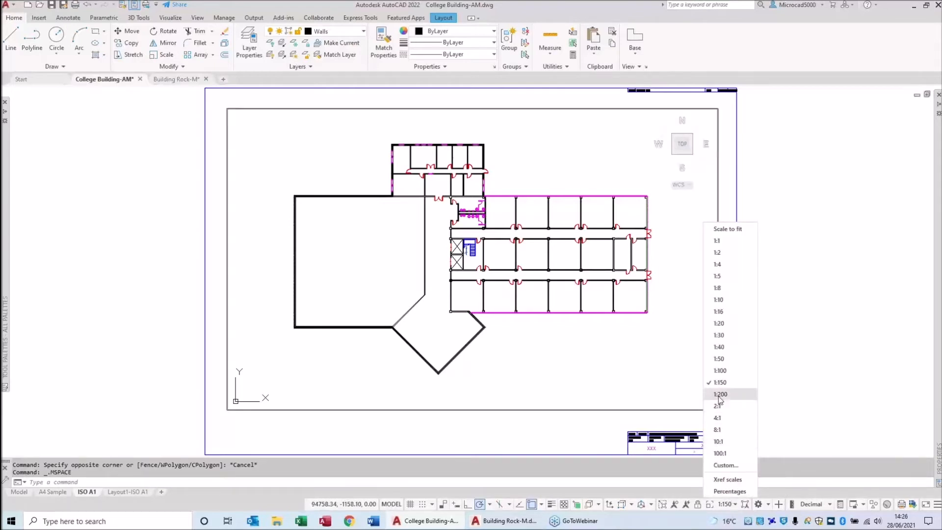
pyautogui.click(721, 394)
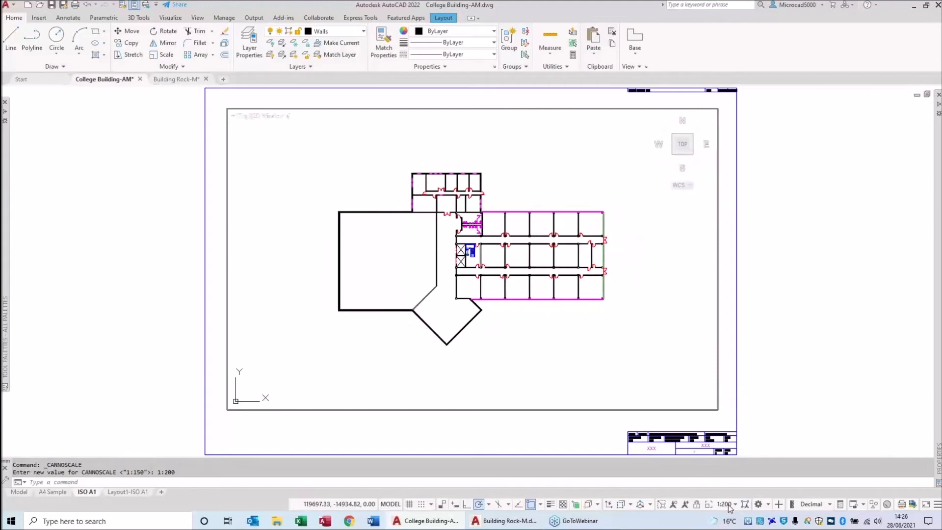
pyautogui.click(725, 504)
pyautogui.click(714, 383)
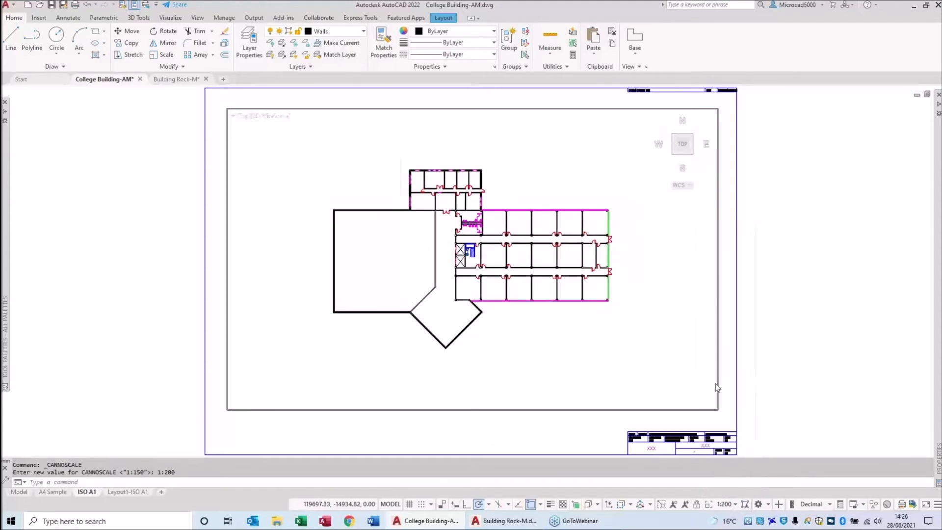
pyautogui.click(731, 504)
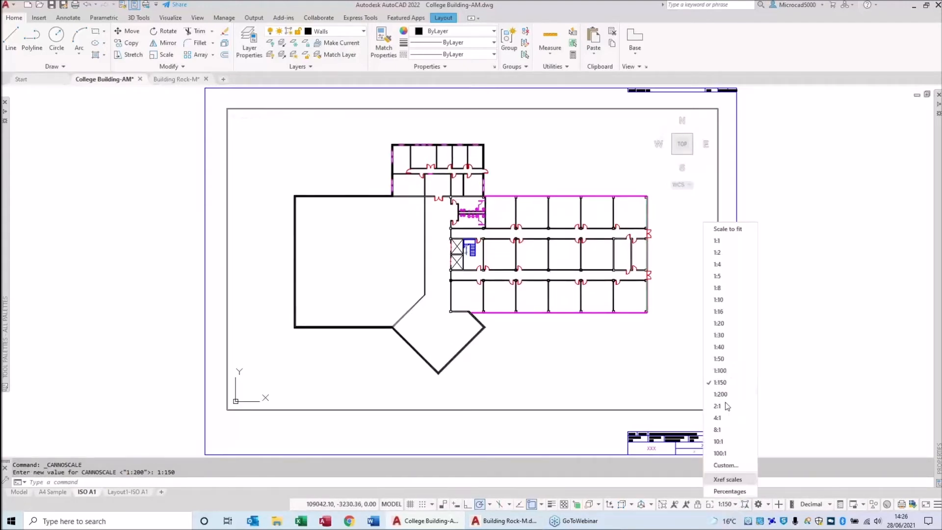
pyautogui.click(737, 372)
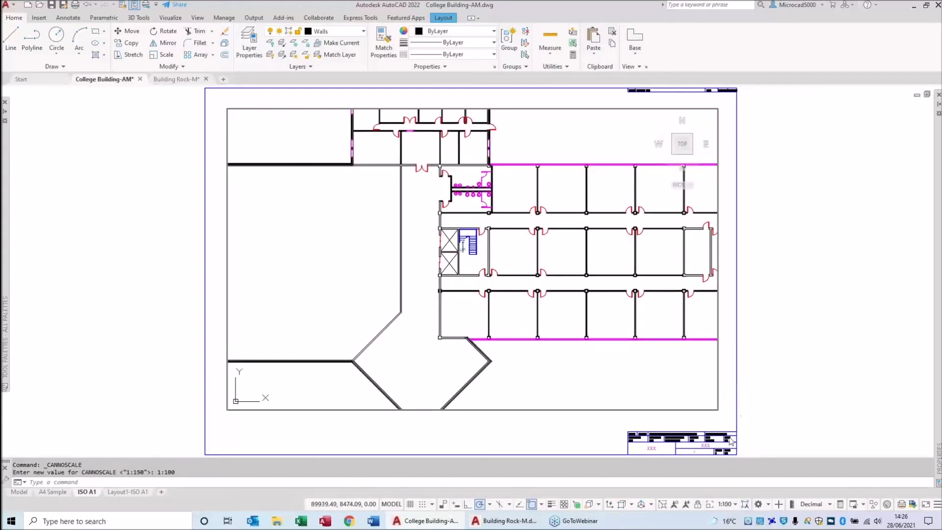
pyautogui.click(730, 505)
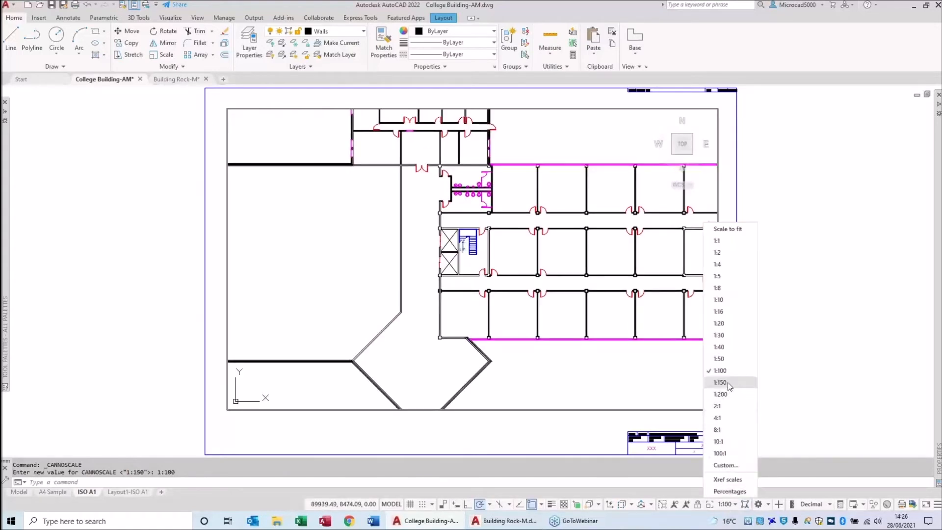
pyautogui.click(728, 381)
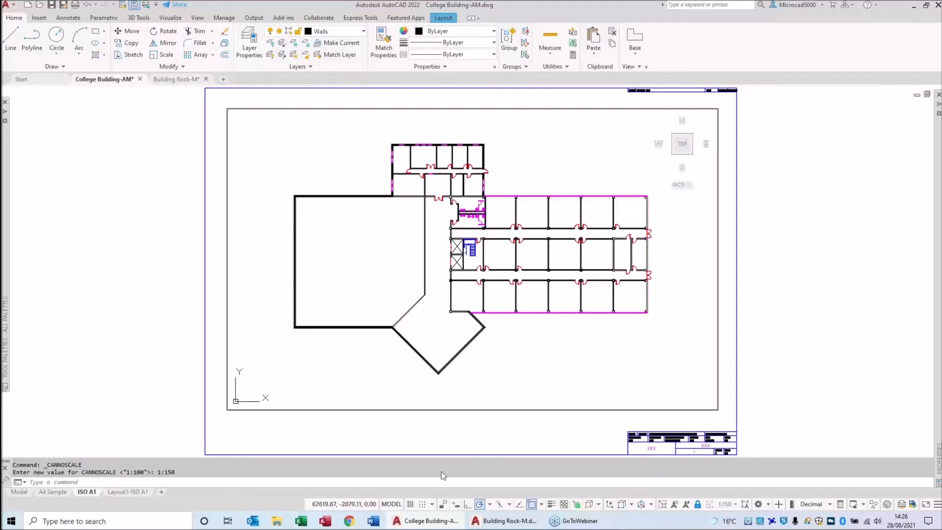
# In Building Rock-M.dwg, activate the ISO A1 Furniture viewport and examine its full list of metric and imperial scales.
pyautogui.click(180, 81)
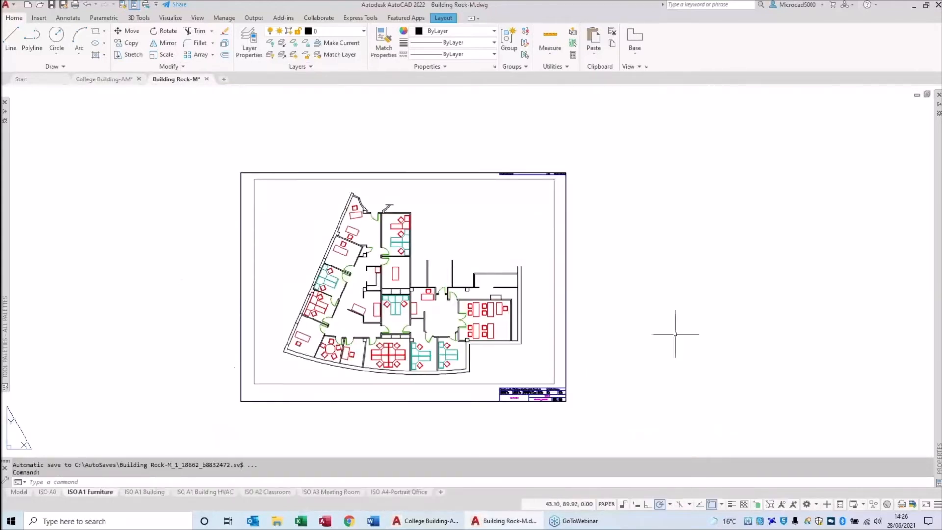
pyautogui.middleClick(653, 322)
pyautogui.middleClick(653, 322)
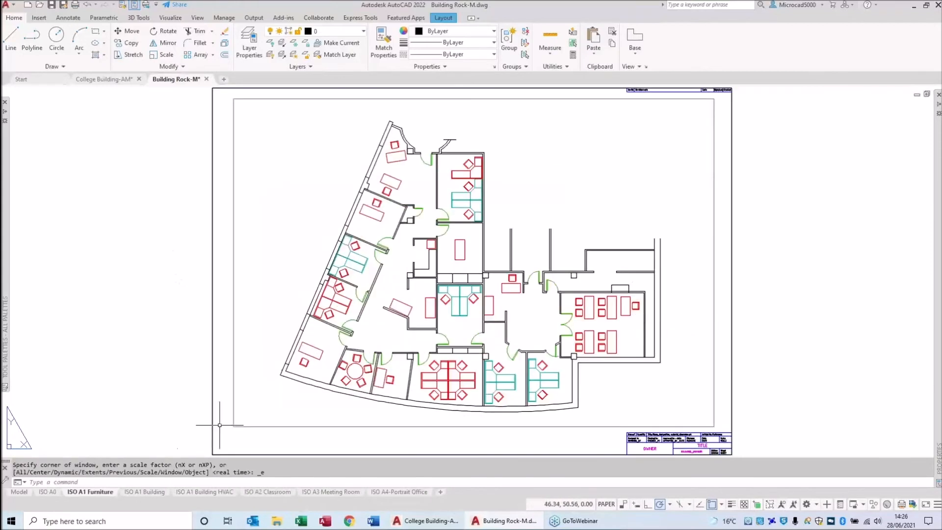
pyautogui.doubleClick(608, 392)
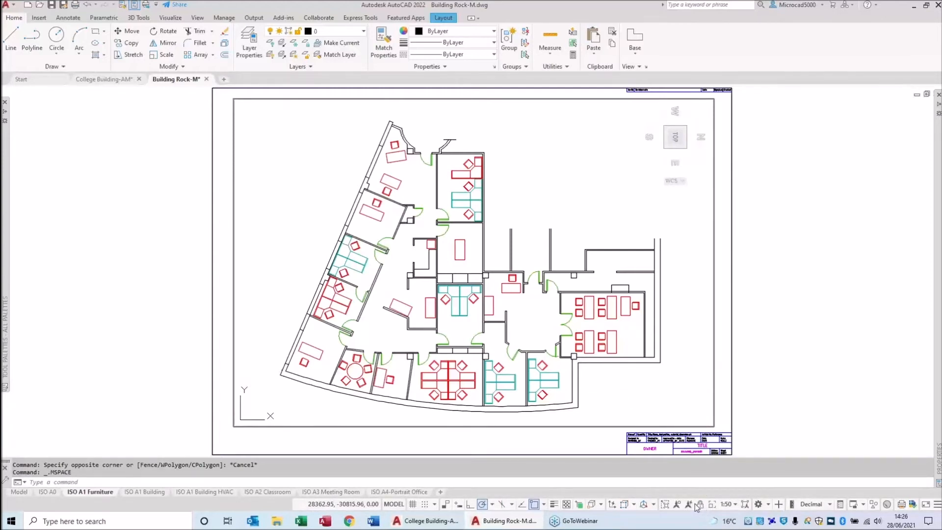
pyautogui.click(735, 506)
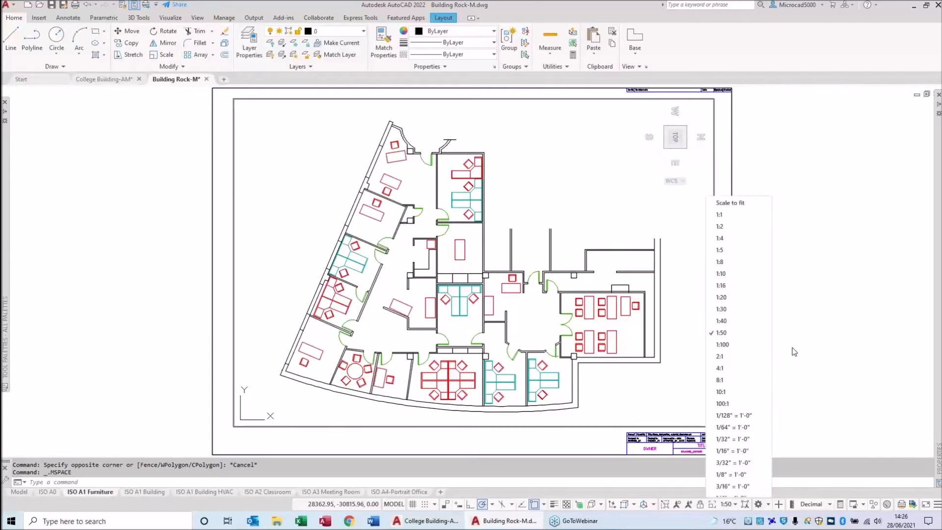
pyautogui.scroll(-3, 759, 344)
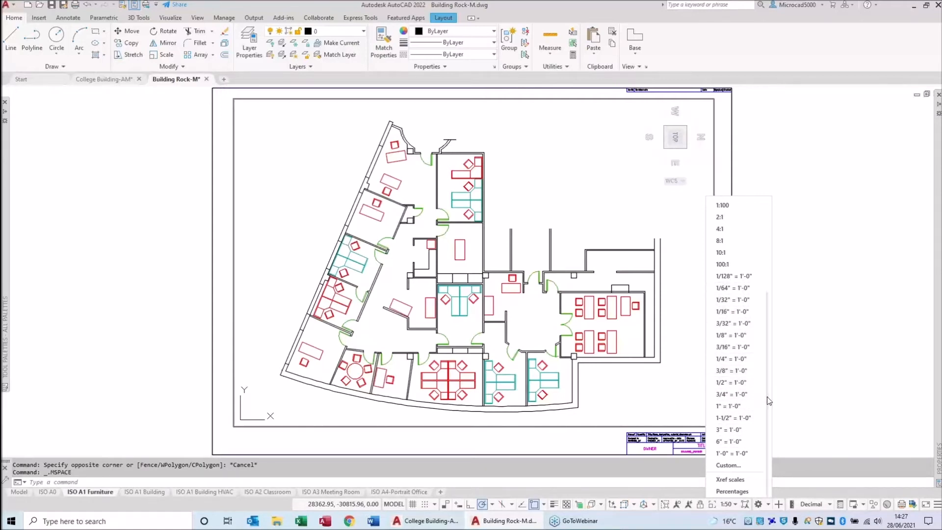
pyautogui.moveTo(769, 402); pyautogui.dragTo(770, 298)
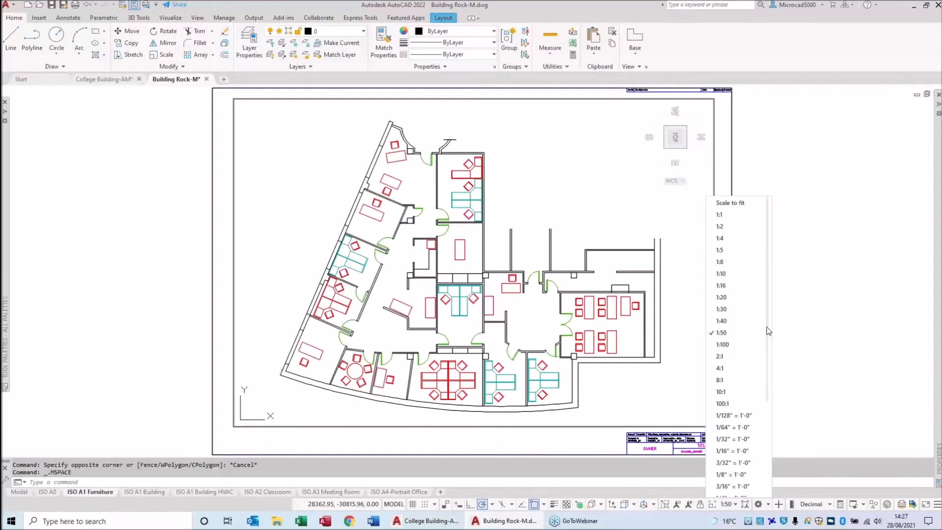
pyautogui.moveTo(769, 331); pyautogui.dragTo(772, 459)
# Try deleting the imperial scales from 1/32" = 1'-0" to 3/4" = 1'-0" in the drawing's custom scale list, and cancel the edits.
pyautogui.click(730, 465)
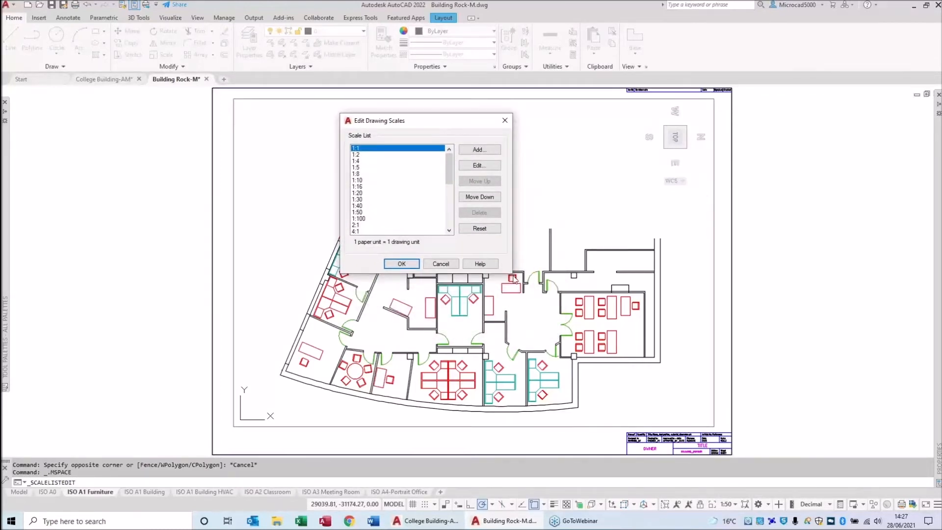
pyautogui.moveTo(447, 175)
pyautogui.mouseDown()
pyautogui.moveTo(453, 226)
pyautogui.moveTo(452, 178)
pyautogui.mouseUp()
pyautogui.click(364, 169)
pyautogui.click(379, 212)
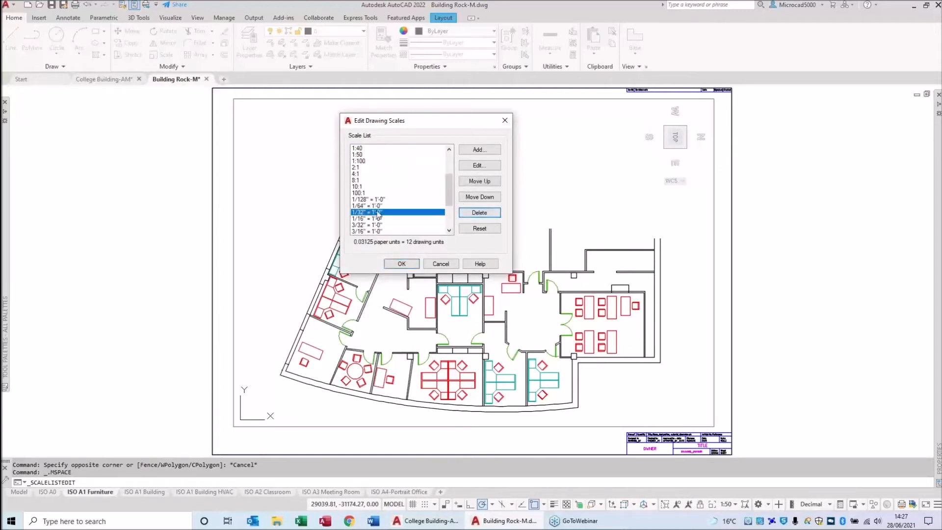
pyautogui.click(480, 212)
pyautogui.scroll(-3, 395, 165)
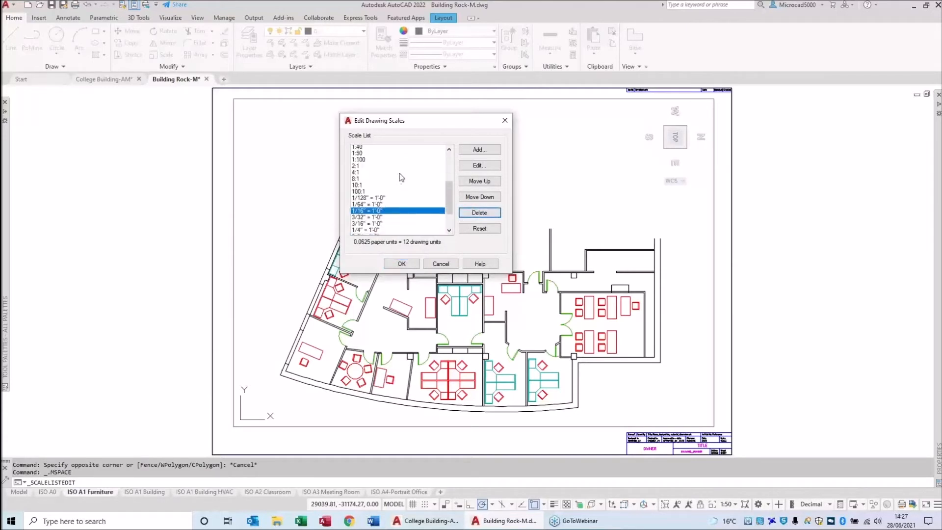
pyautogui.keyDown('shift'); pyautogui.click(363, 213); pyautogui.keyUp('shift')
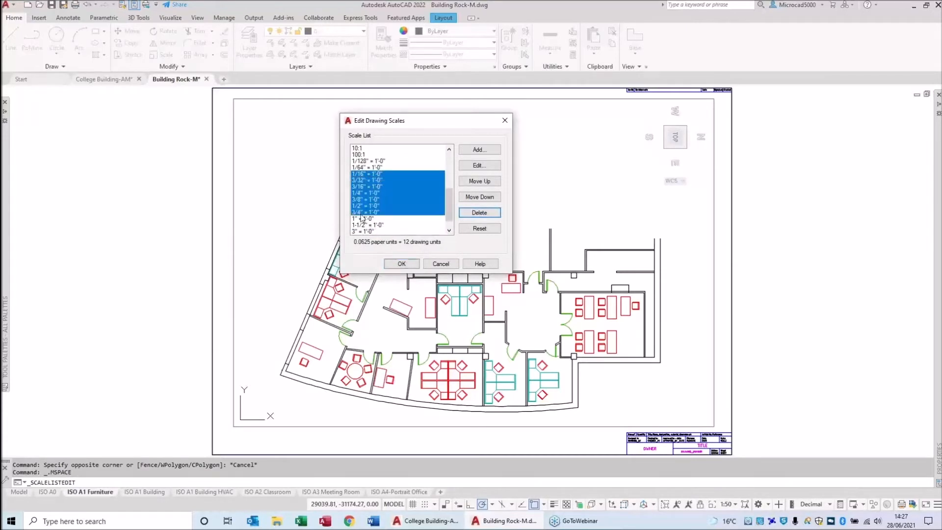
pyautogui.click(488, 214)
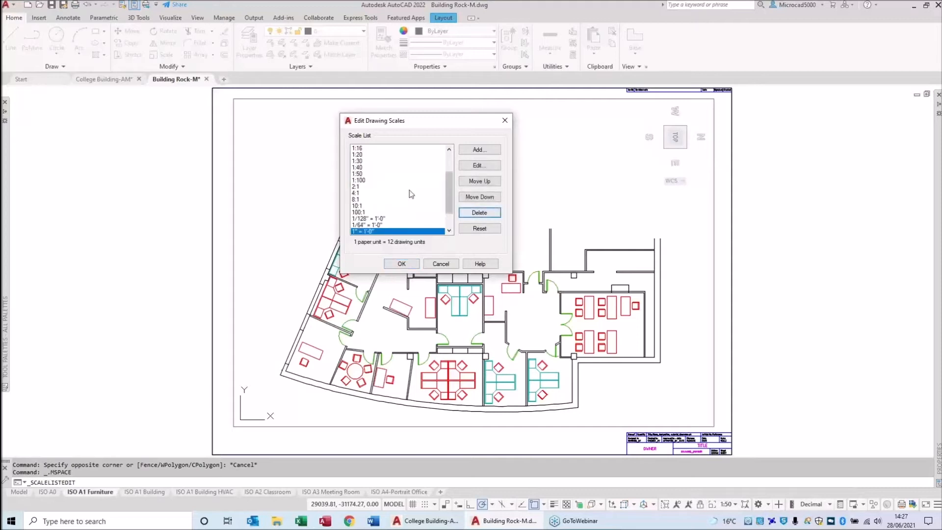
pyautogui.click(367, 180)
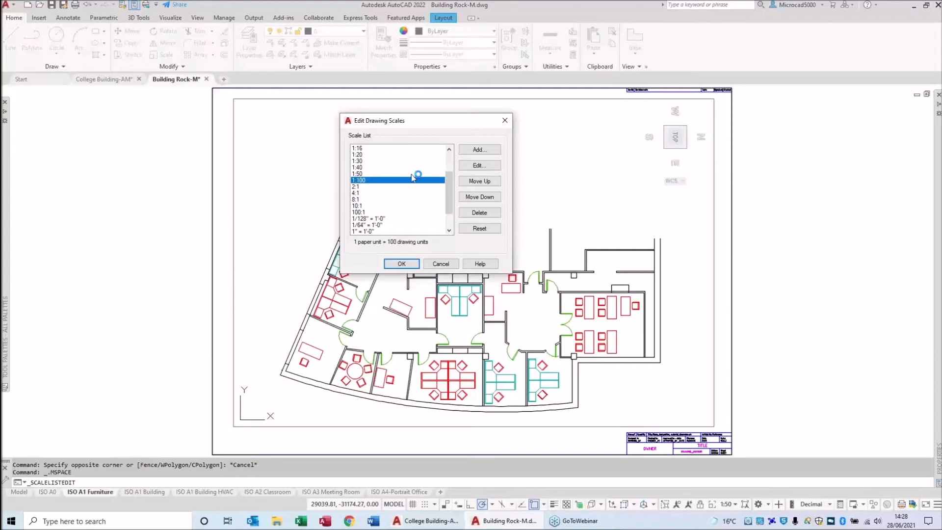
pyautogui.click(440, 264)
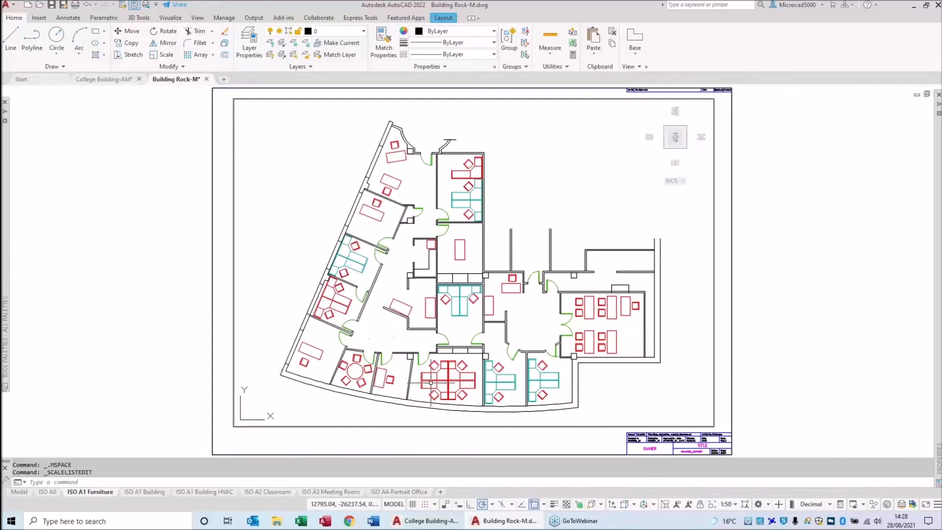
# Open the Default Scale List from the user preferences in the program options.
pyautogui.rightClick(468, 469)
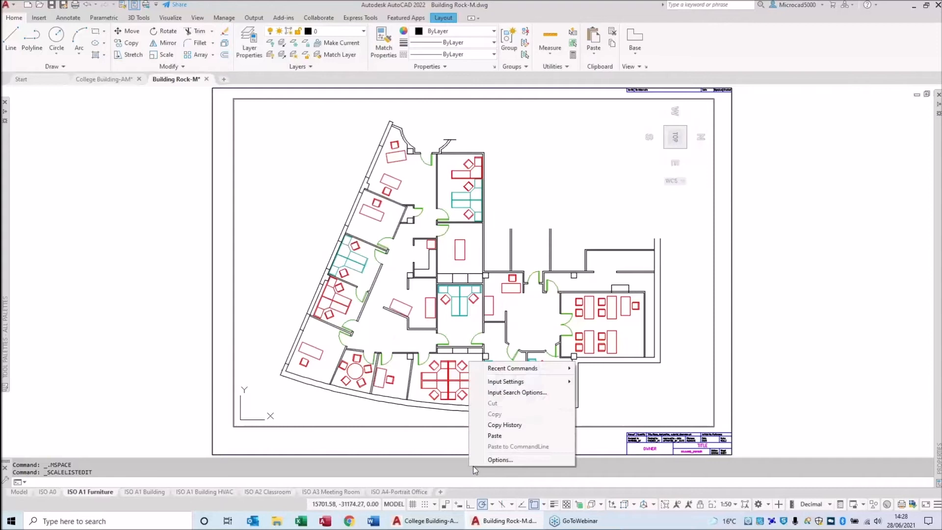
pyautogui.click(498, 459)
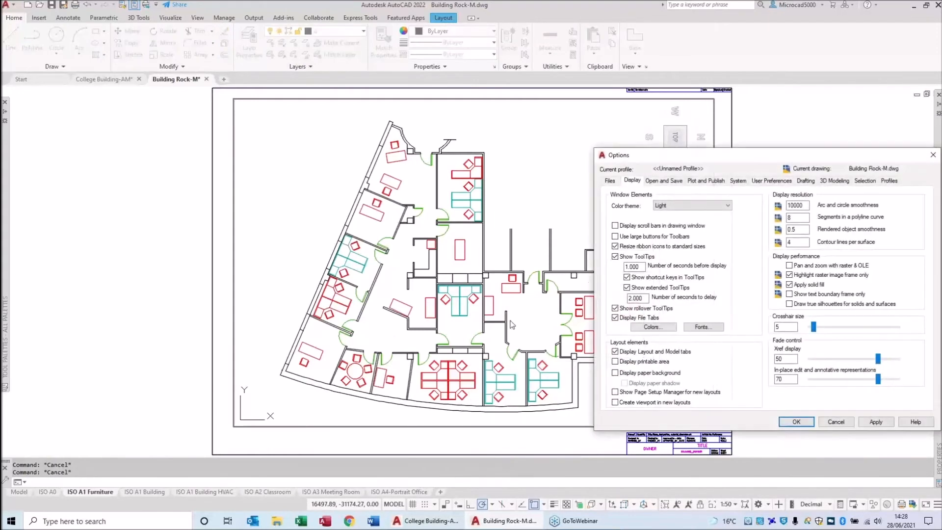
pyautogui.moveTo(636, 163); pyautogui.dragTo(298, 123)
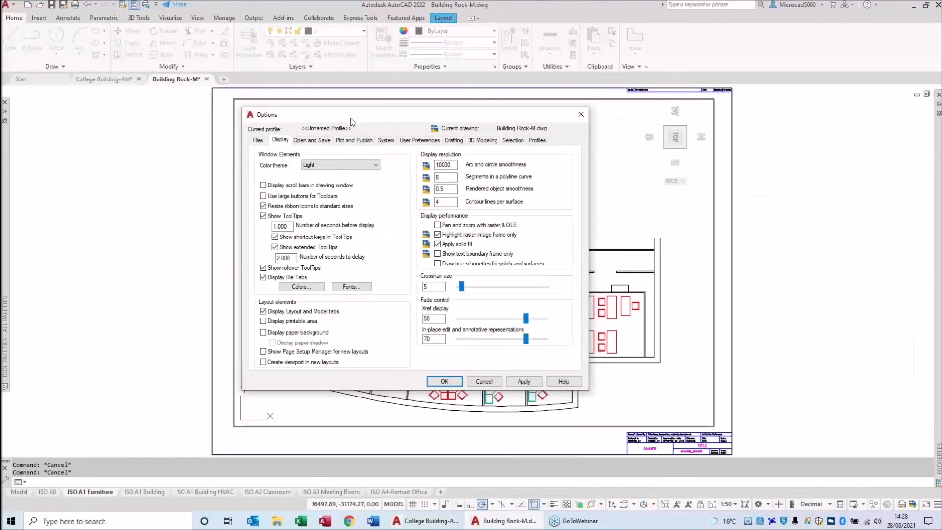
pyautogui.click(415, 143)
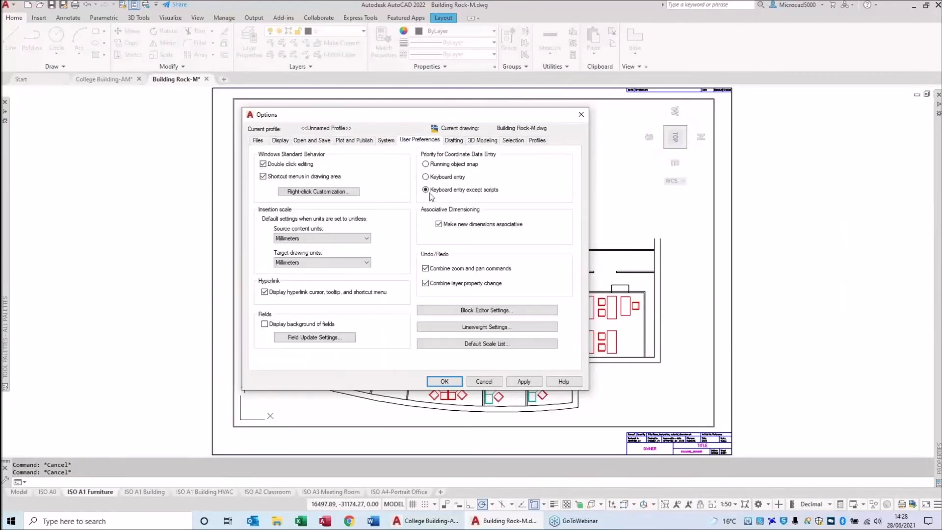
pyautogui.click(483, 344)
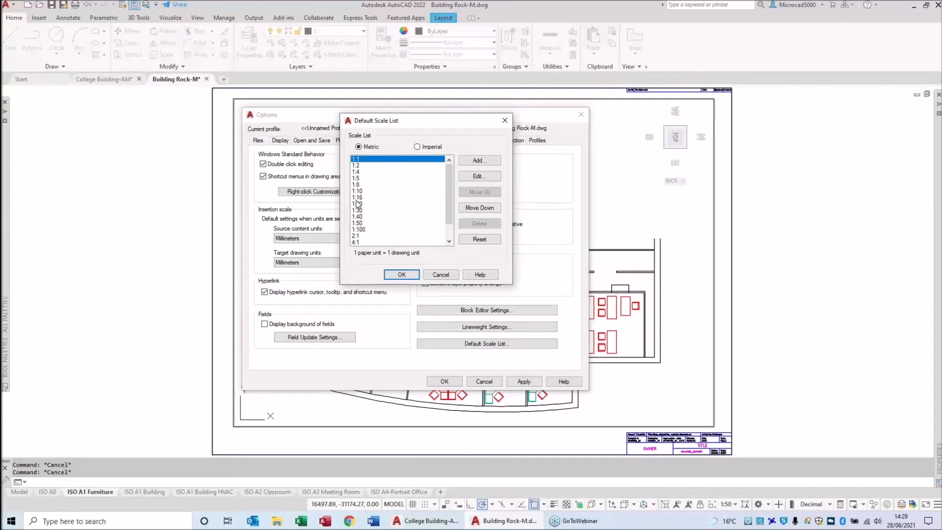
# Delete all imperial scales not in use from the Default Scale List, from 1/128" = 1'-0" through 1'-0" = 1'-0".
pyautogui.click(417, 147)
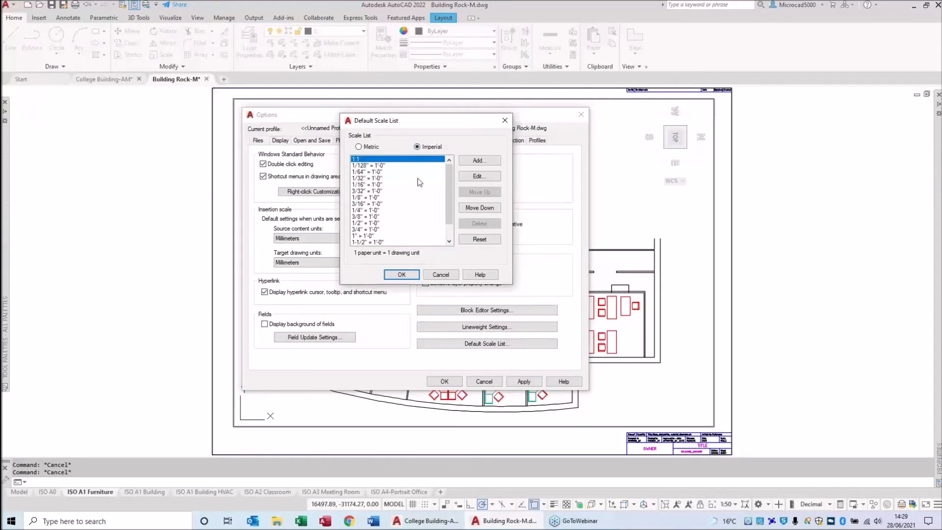
pyautogui.click(365, 167)
pyautogui.click(355, 159)
pyautogui.scroll(-2, 446, 217)
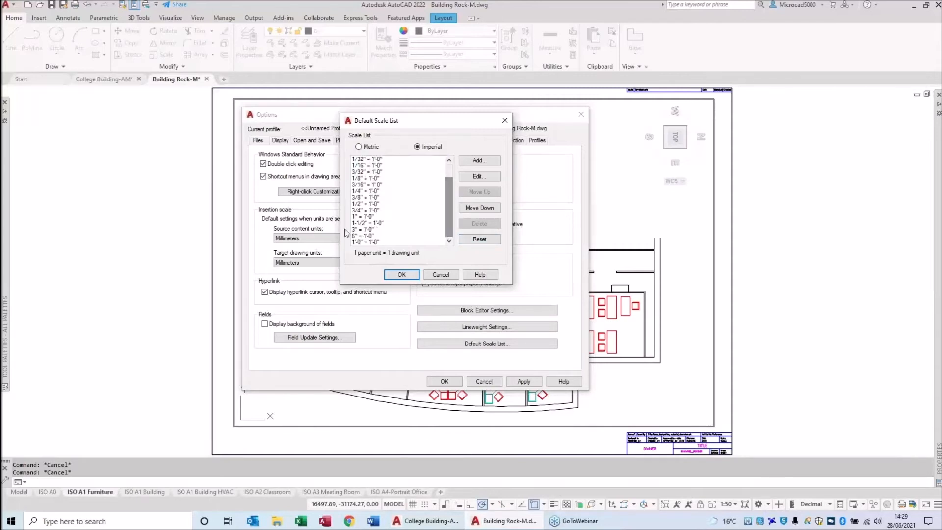
pyautogui.keyDown('shift'); pyautogui.click(363, 241); pyautogui.keyUp('shift')
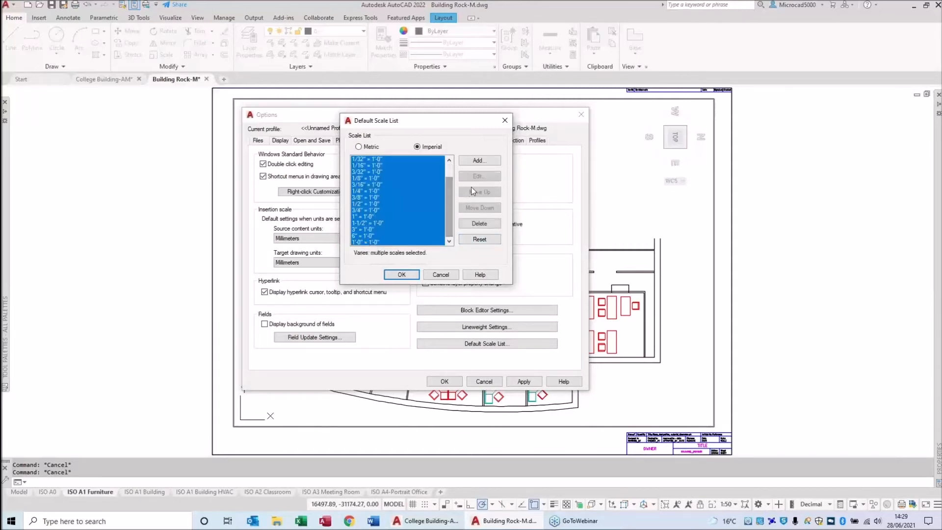
pyautogui.click(479, 223)
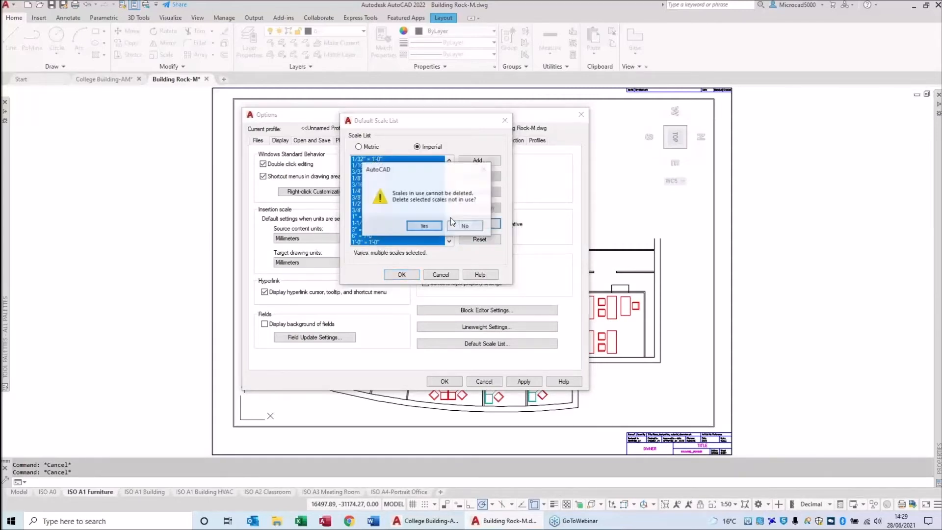
pyautogui.click(424, 226)
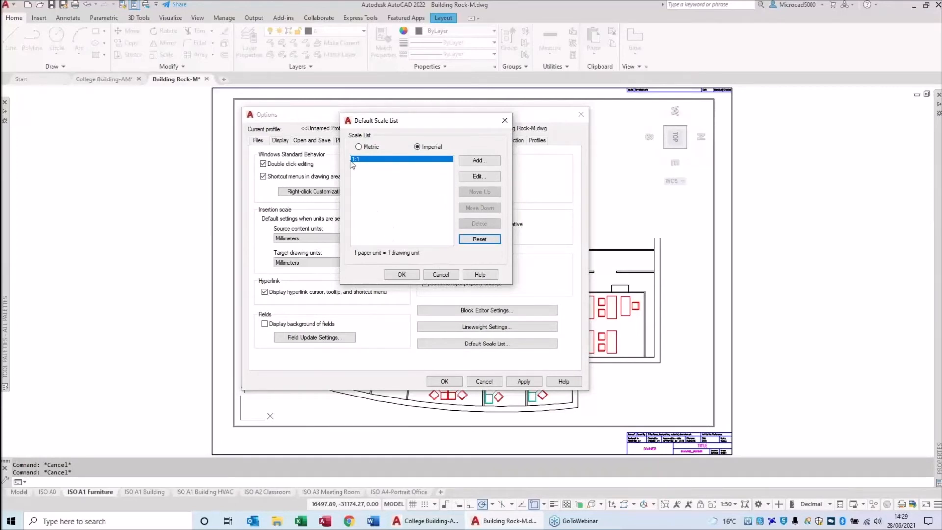
# Add a metric default scale named "1 to 200" after 1:100, with 1 paper unit equal to 200 drawing units.
pyautogui.click(359, 147)
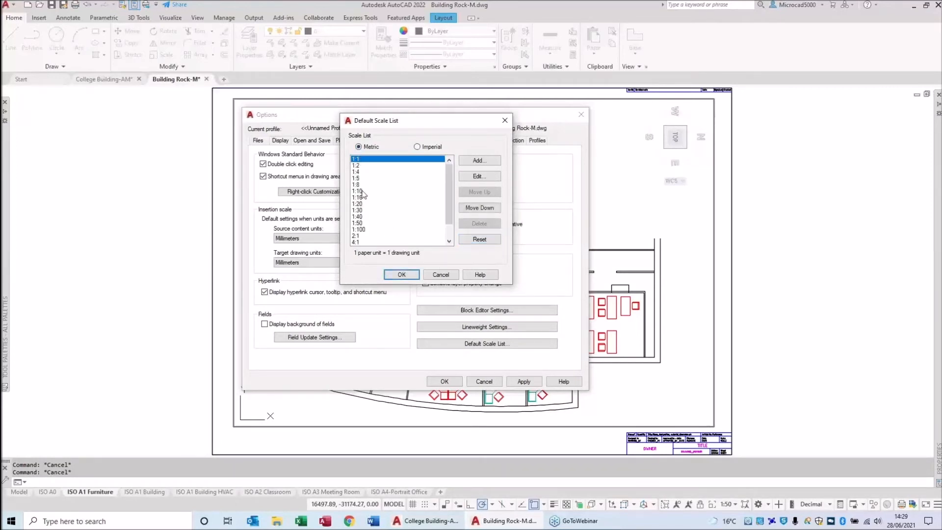
pyautogui.moveTo(450, 182); pyautogui.dragTo(449, 215)
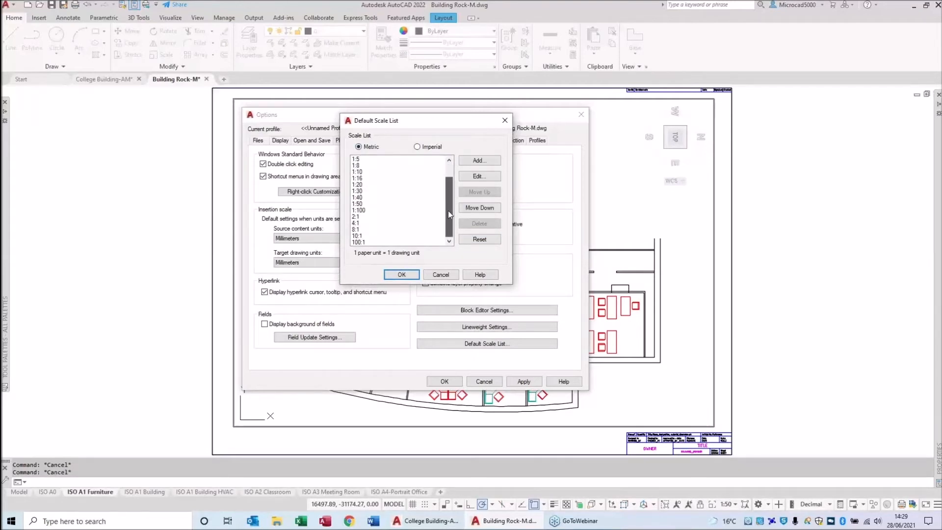
pyautogui.click(360, 211)
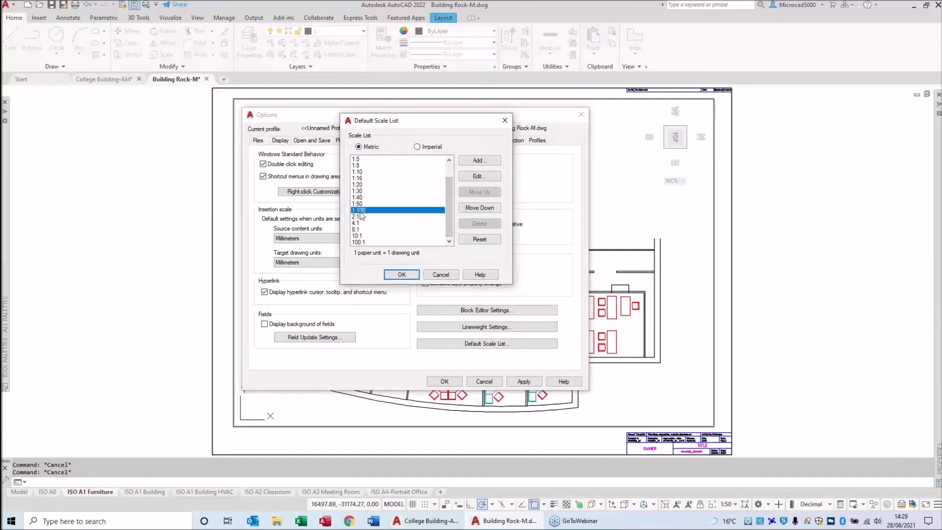
pyautogui.click(465, 162)
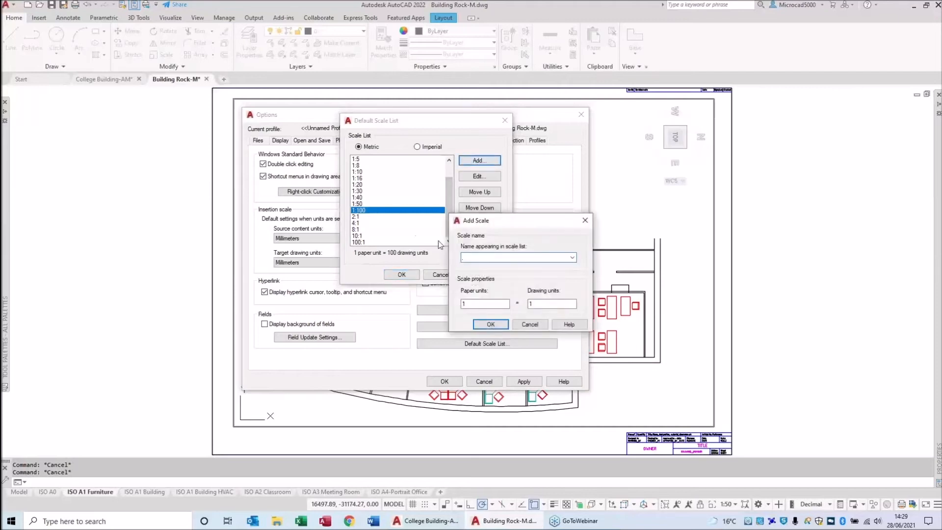
pyautogui.write('1 to 200')
pyautogui.doubleClick(540, 304)
pyautogui.write('200')
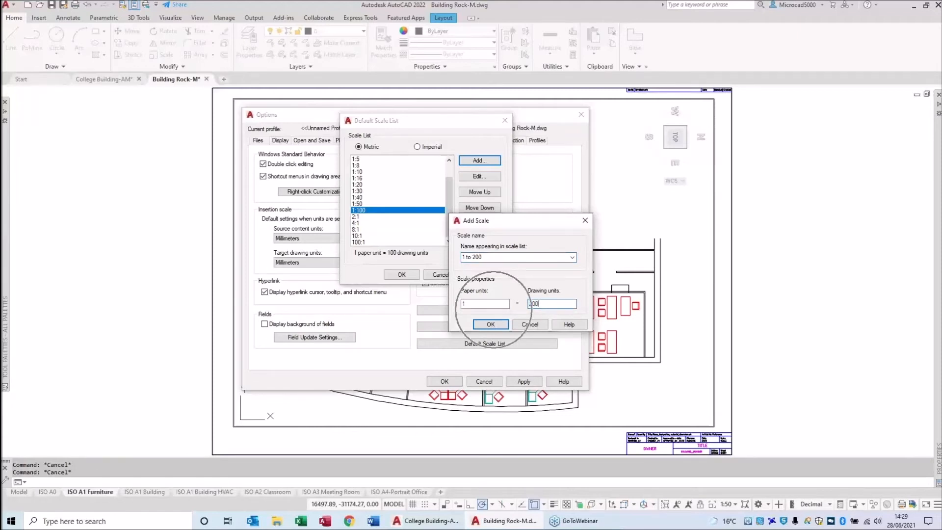
pyautogui.click(491, 324)
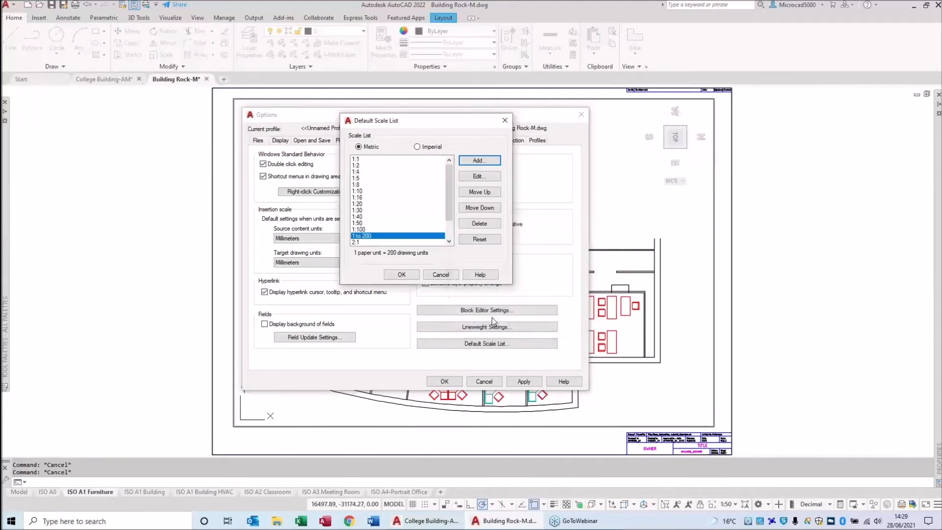
# Add a metric default scale named "1 to 500", with 1 paper unit equal to 500 drawing units.
pyautogui.click(479, 162)
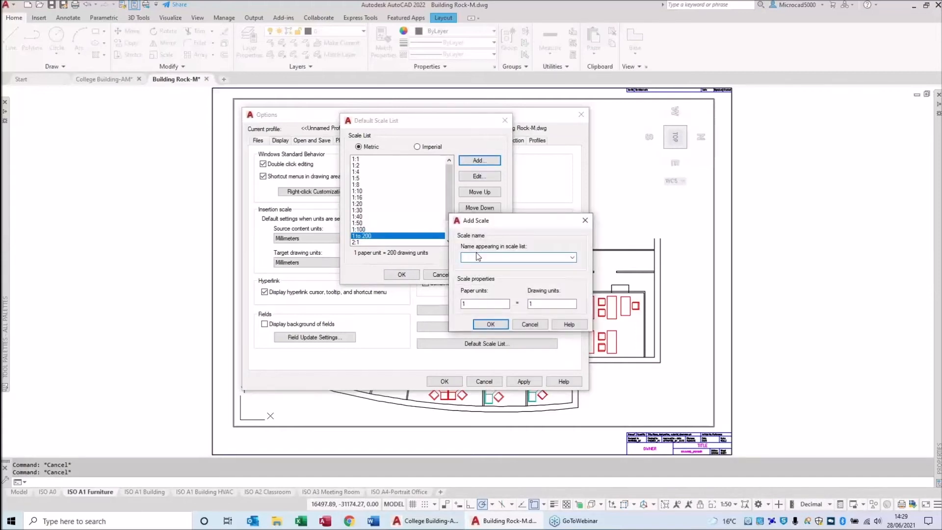
pyautogui.write('1 to 500')
pyautogui.press('Tab')
pyautogui.press('Tab')
pyautogui.write('500')
pyautogui.click(491, 324)
# Add a metric default scale named "1 to 1000", with 1 paper unit equal to 1000 drawing units.
pyautogui.click(466, 164)
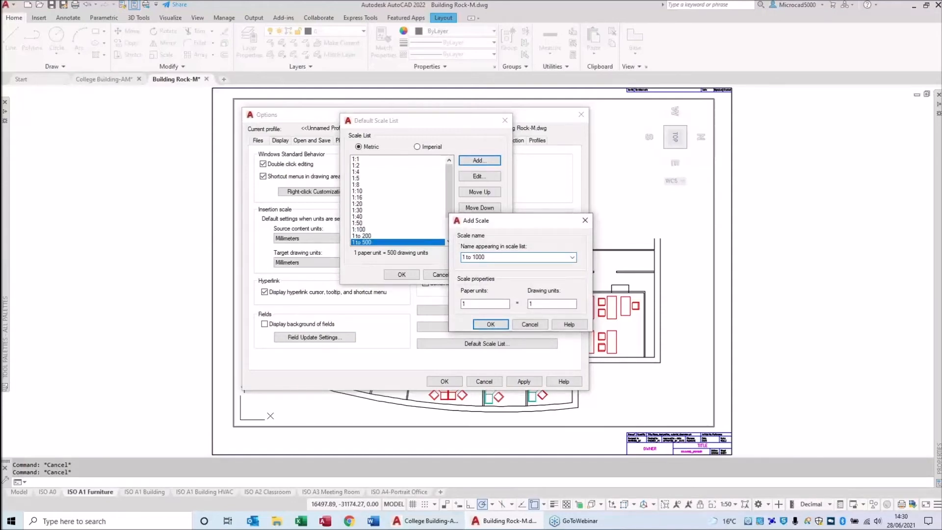
pyautogui.click(545, 303)
pyautogui.click(491, 324)
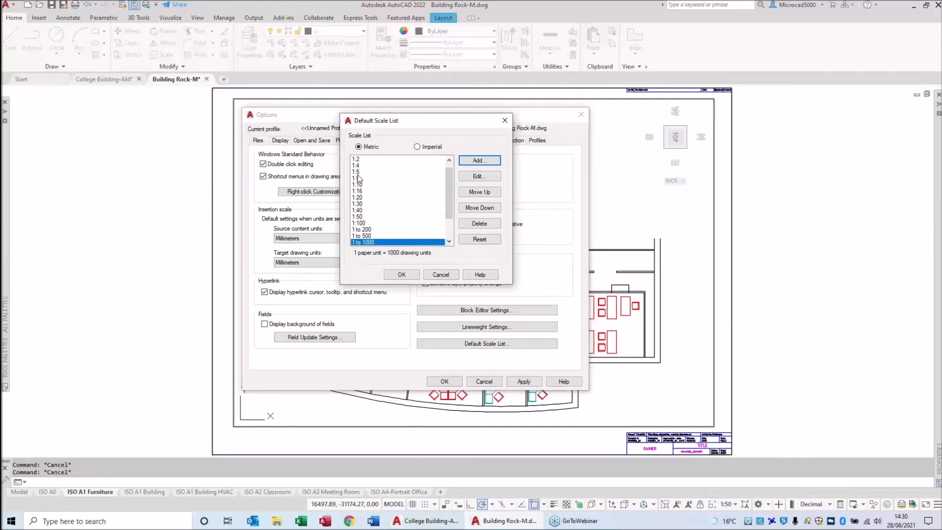
# Delete the 1:16 scale from the metric default list and accept the scale list and program options.
pyautogui.click(369, 191)
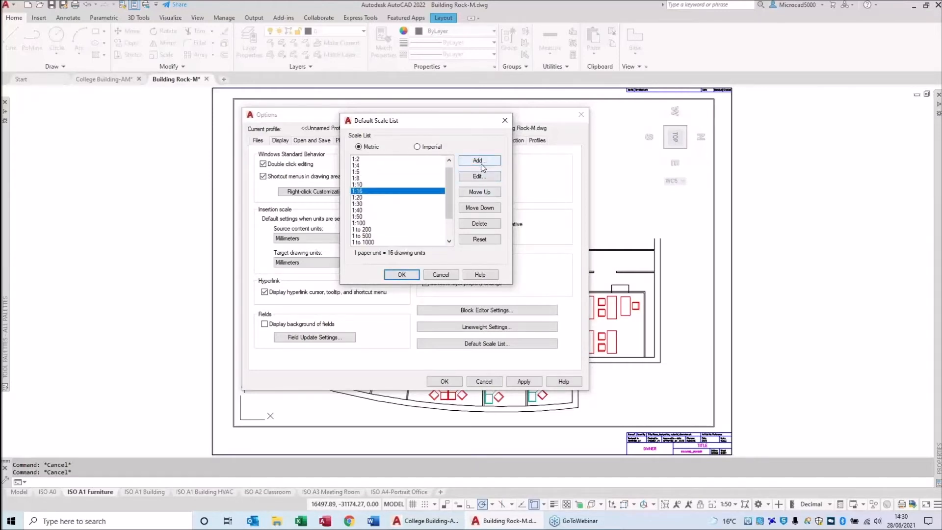
pyautogui.click(479, 223)
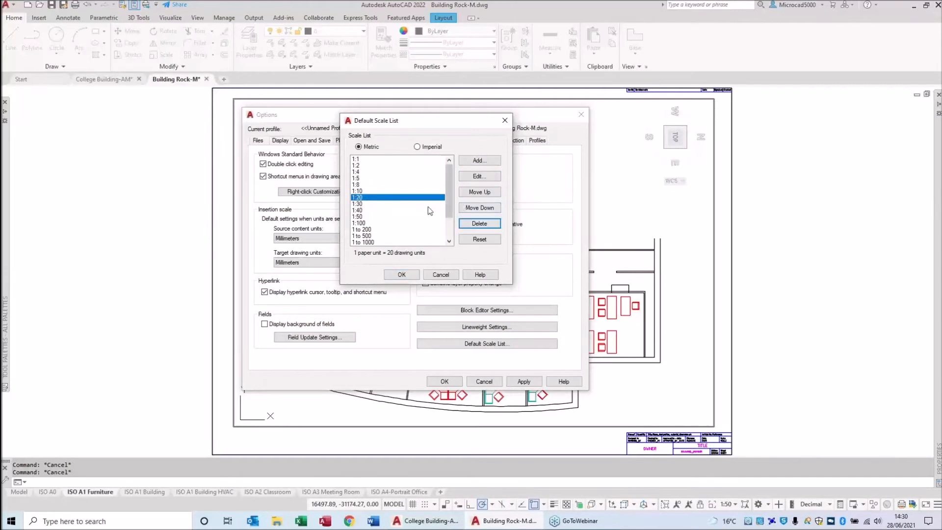
pyautogui.click(407, 276)
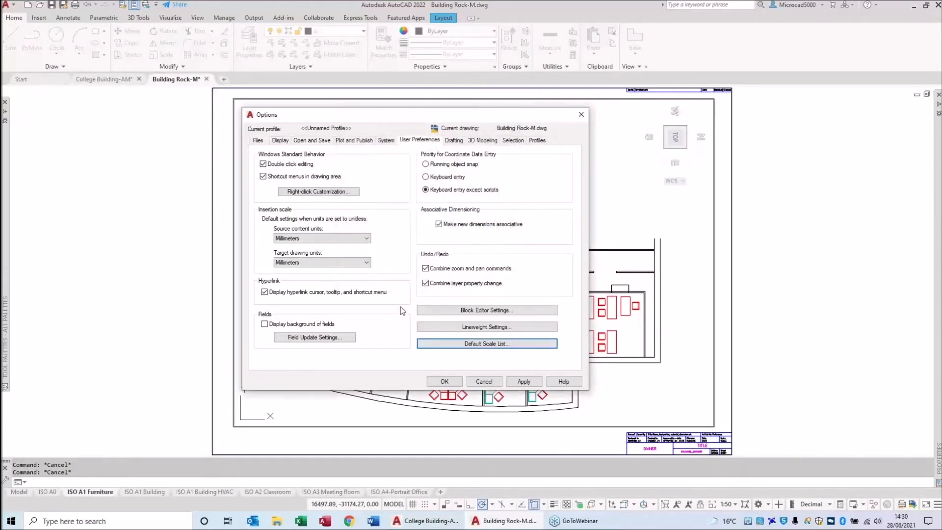
pyautogui.click(448, 382)
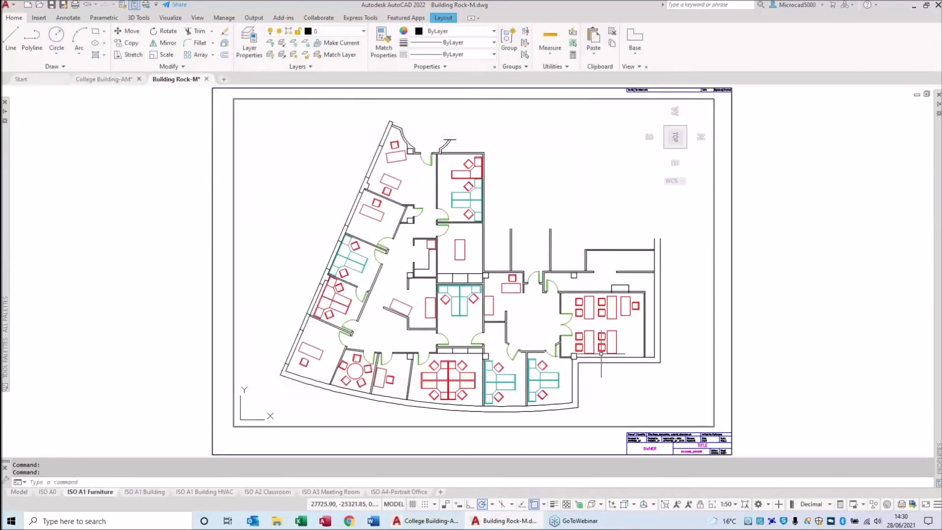
# Reset the drawing's custom scale list to the default metric scales only and accept the edited list.
pyautogui.click(628, 384)
pyautogui.click(628, 382)
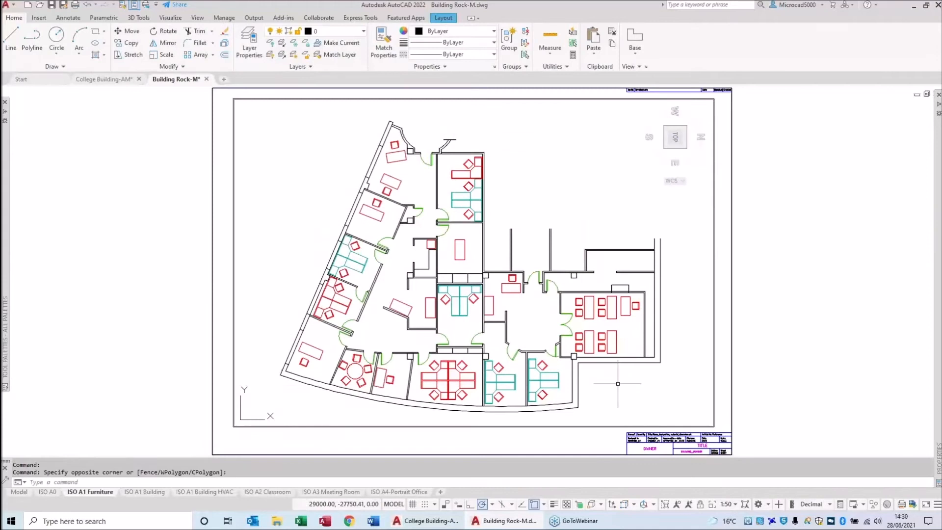
pyautogui.click(728, 504)
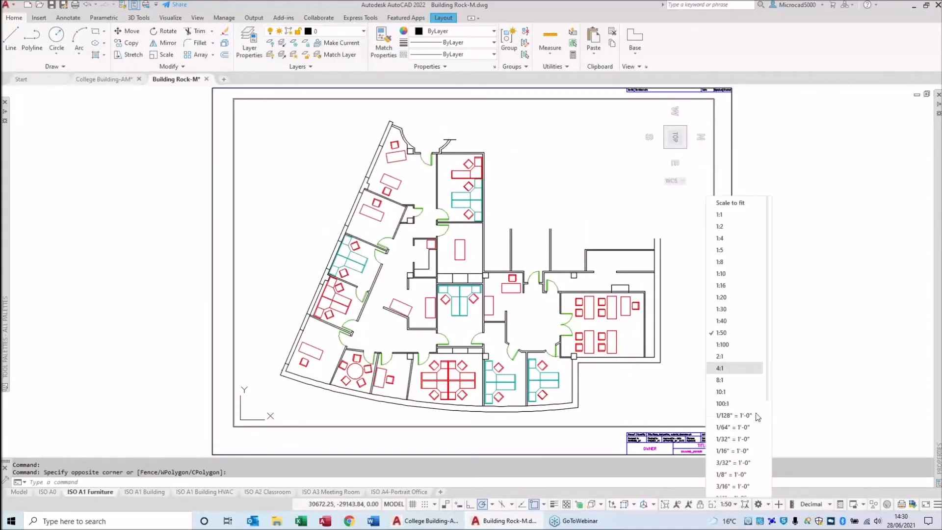
pyautogui.moveTo(767, 367); pyautogui.dragTo(768, 461)
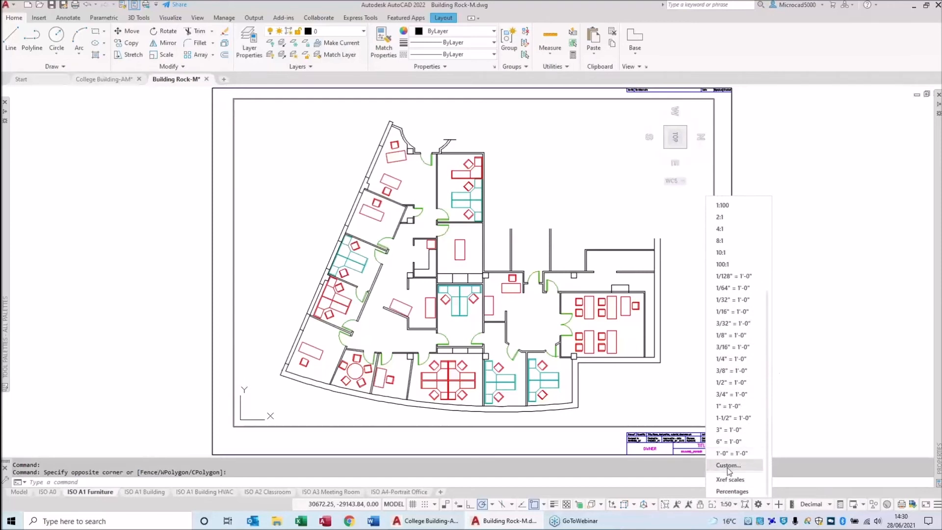
pyautogui.click(728, 467)
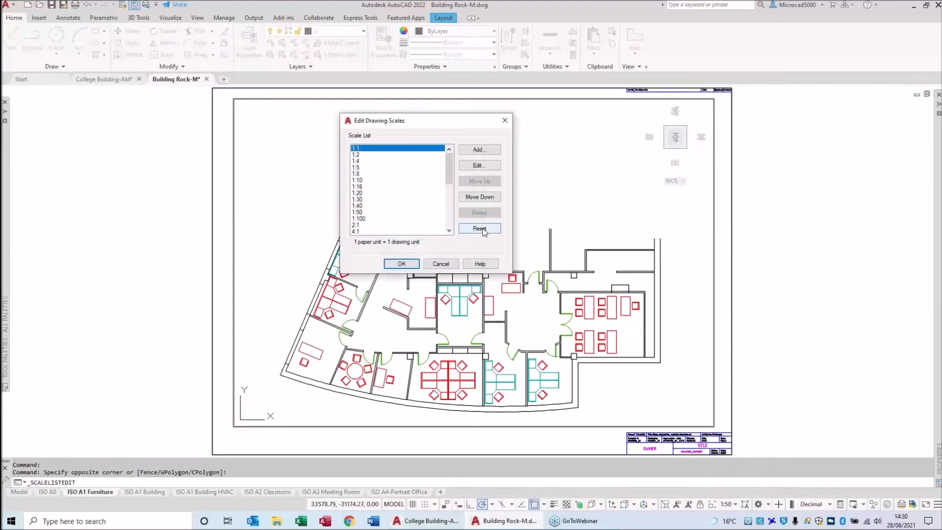
pyautogui.click(480, 229)
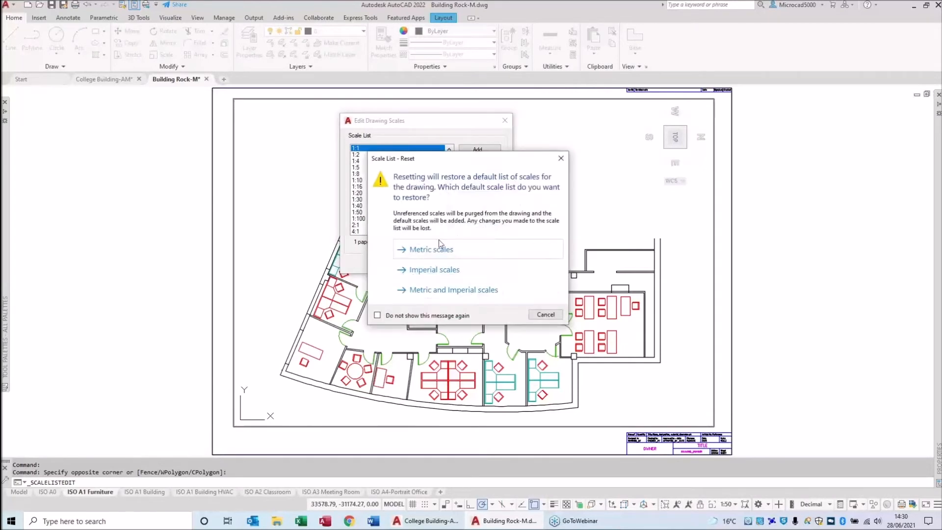
pyautogui.press('ctrl')
pyautogui.press('ctrl')
pyautogui.press('ctrl')
pyautogui.click(425, 250)
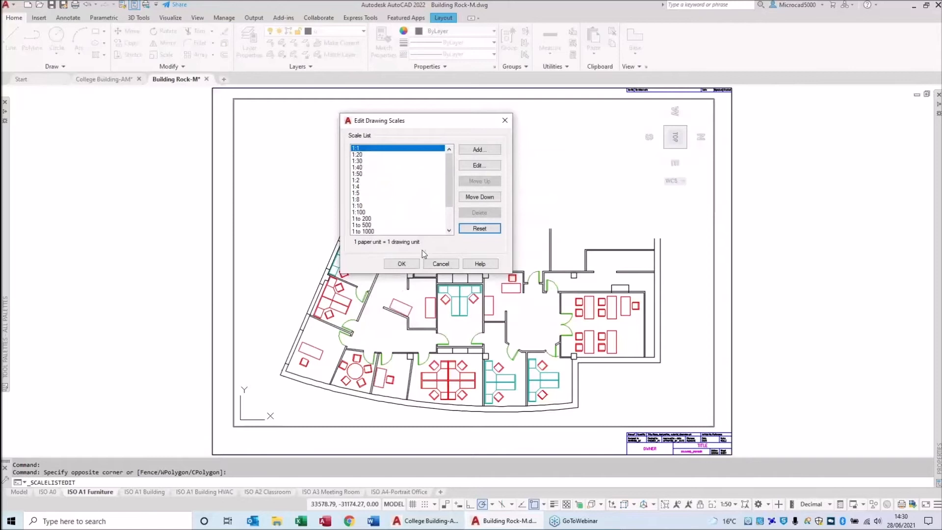
pyautogui.moveTo(449, 168); pyautogui.dragTo(386, 199)
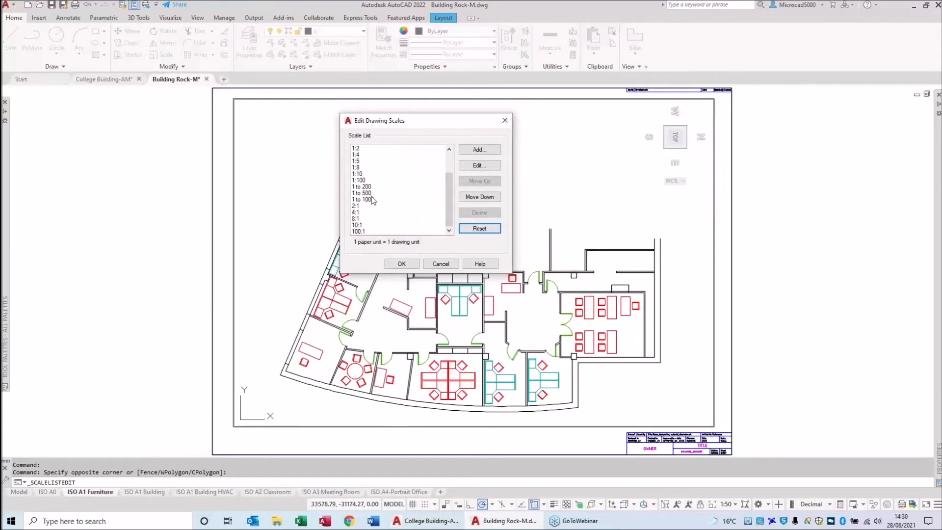
pyautogui.click(401, 264)
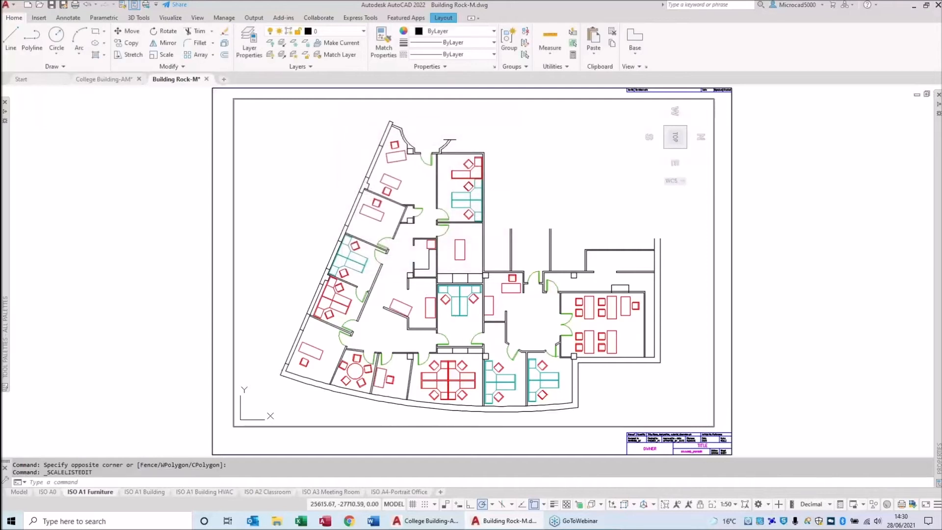
# Try the viewport scales 1 to 200, 1 to 500, 1 to 1000 and 1:100 on the furniture floor plan.
pyautogui.click(730, 504)
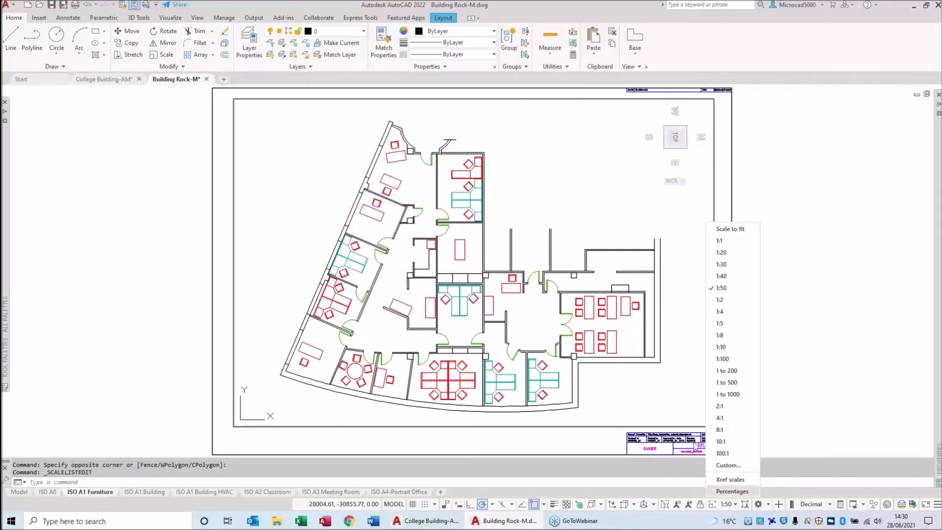
pyautogui.click(728, 371)
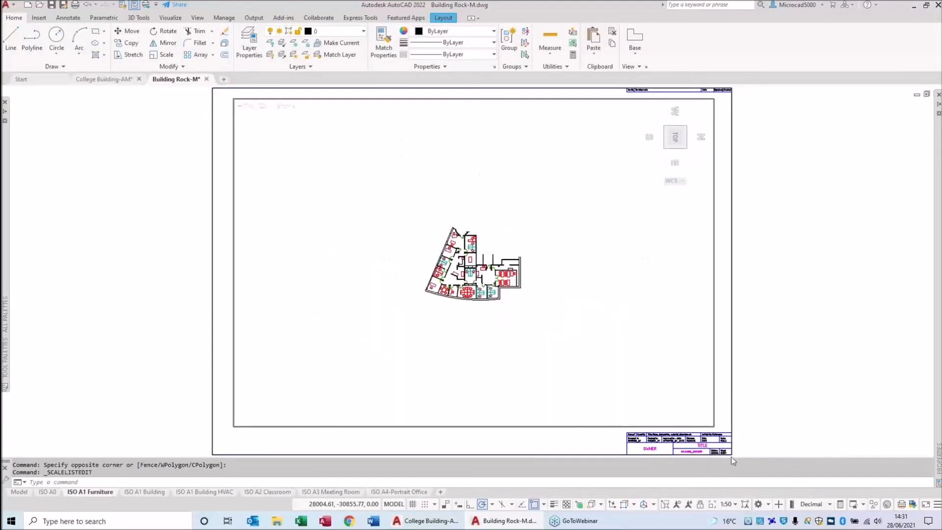
pyautogui.click(732, 504)
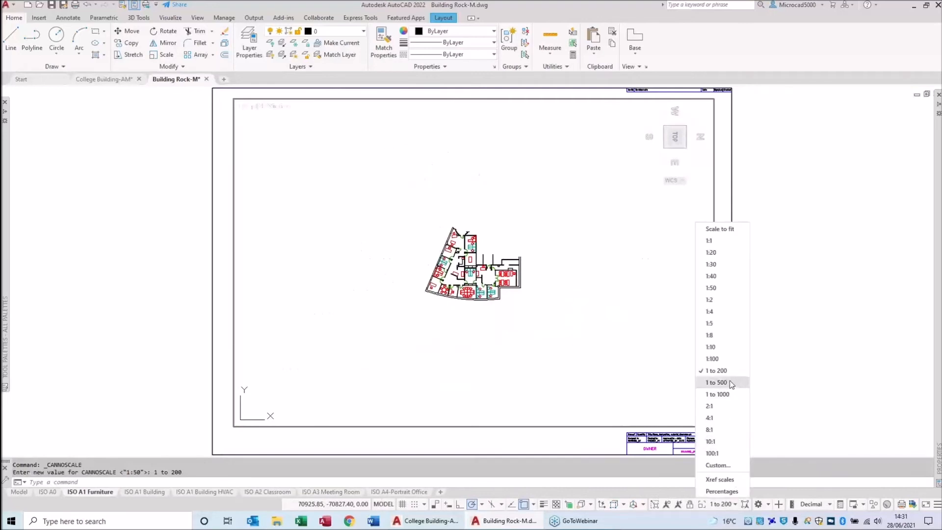
pyautogui.click(729, 381)
pyautogui.click(724, 505)
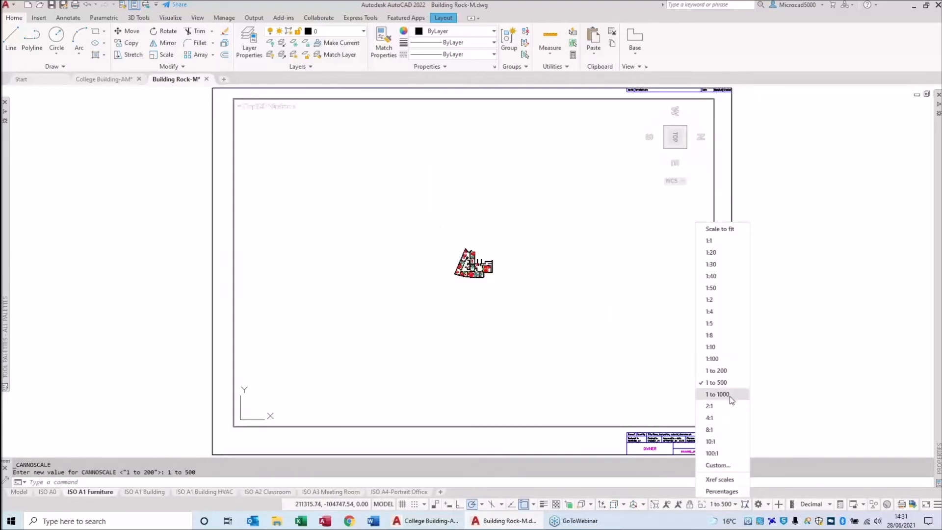
pyautogui.click(729, 396)
pyautogui.click(726, 505)
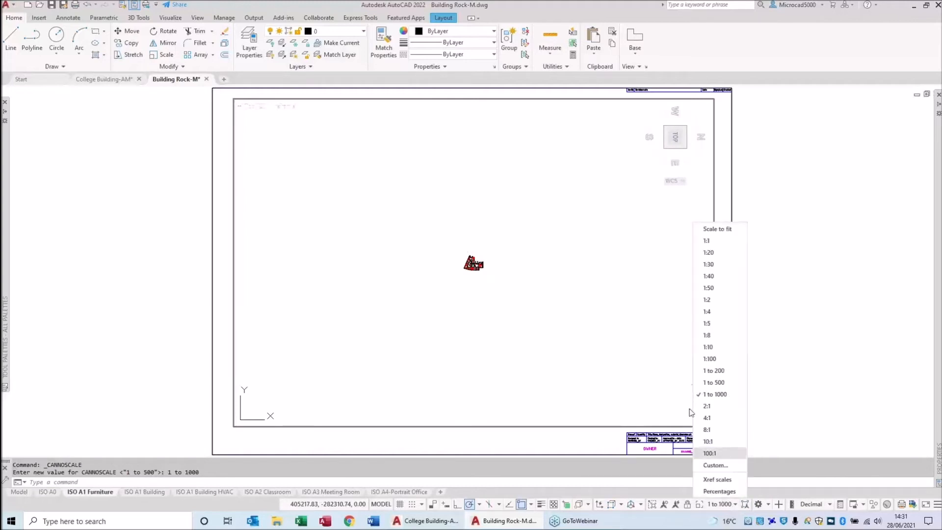
pyautogui.click(721, 362)
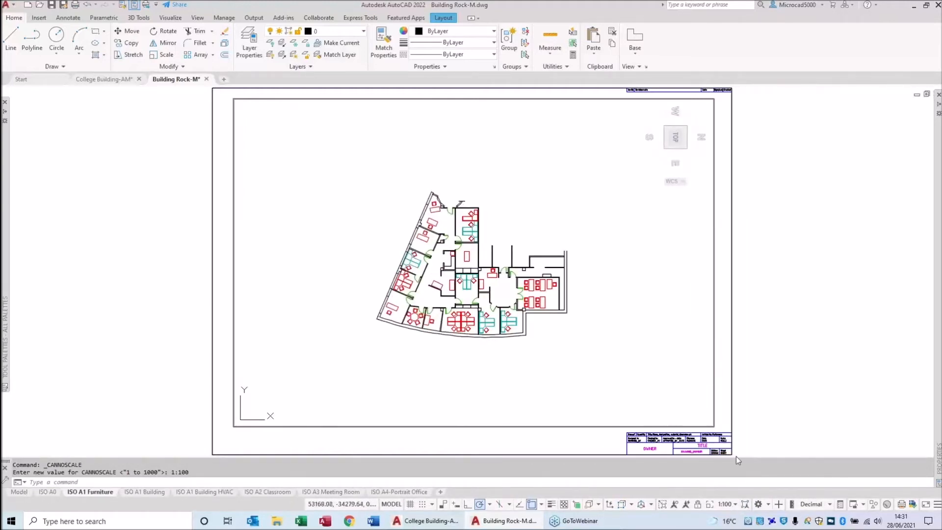
# Set the ISO A1 Furniture viewport's scale to 1 to 200.
pyautogui.click(735, 506)
pyautogui.click(729, 378)
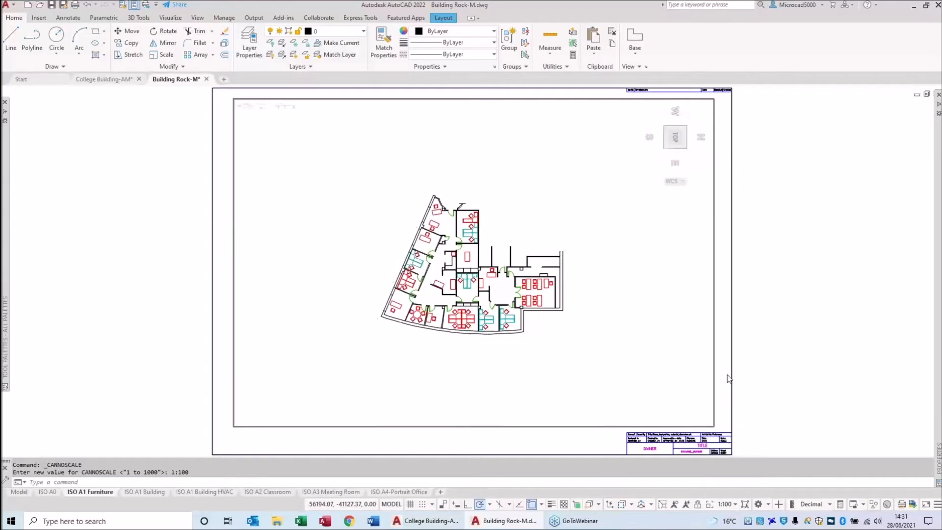
pyautogui.click(732, 506)
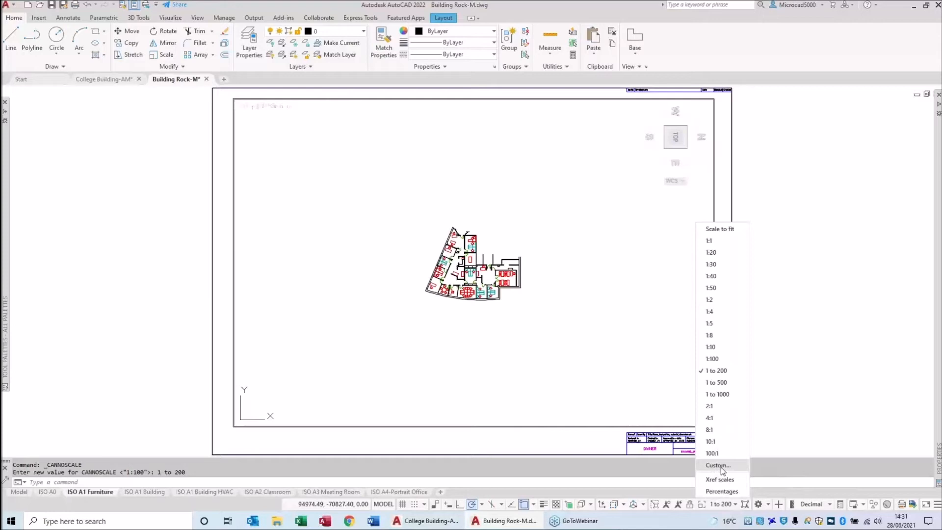
pyautogui.click(520, 375)
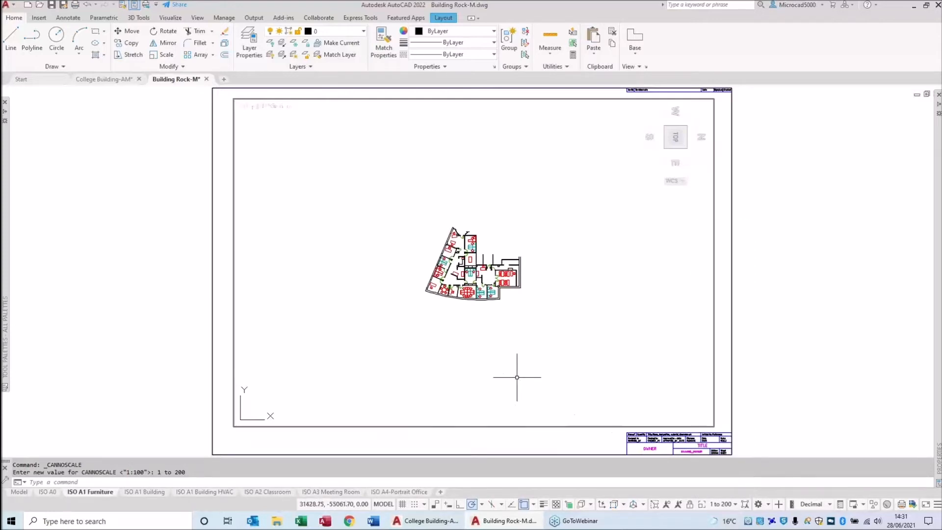
# Try scaling the furniture viewport to 1:150 with the Zoom Scale factor 1/150xp.
pyautogui.write('z')
pyautogui.press('Return')
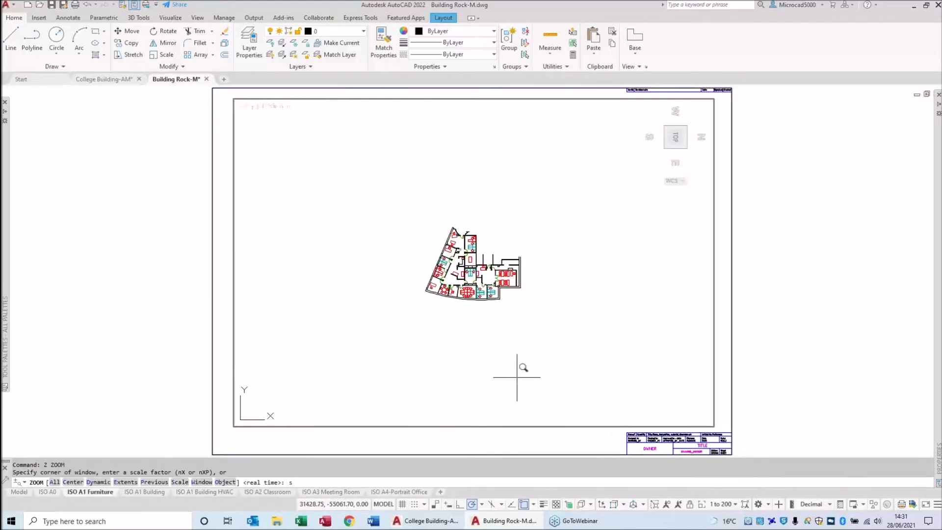
pyautogui.press('Return')
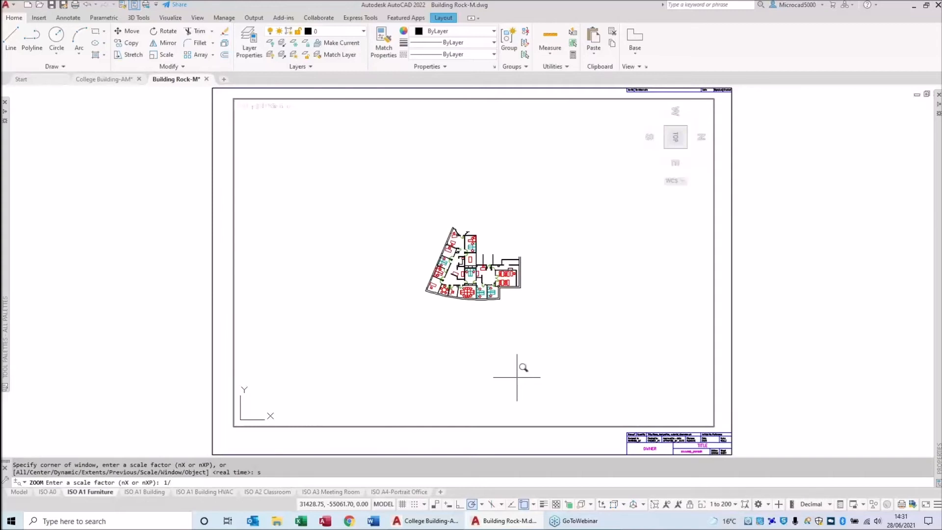
pyautogui.write('1/150xp')
pyautogui.press('Return')
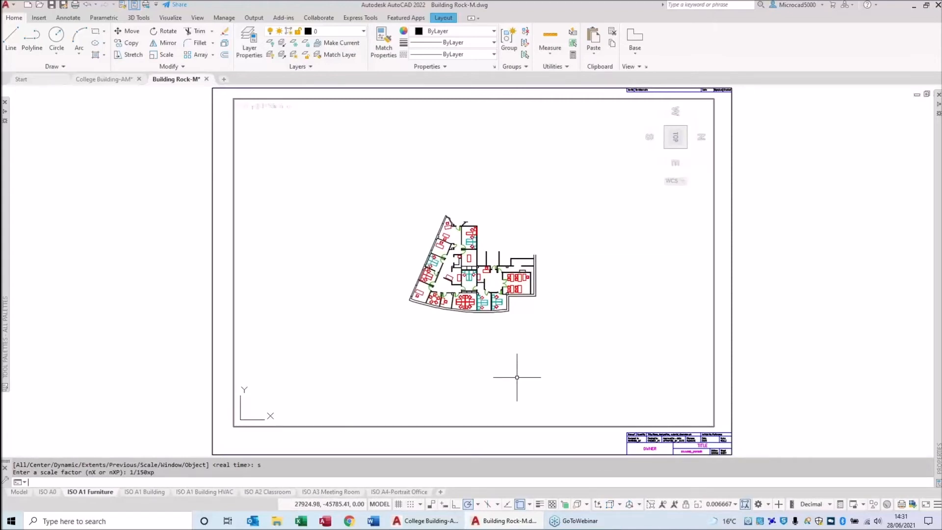
# Try scaling the furniture viewport to 1:200 with the Zoom Scale factor 1/200xp.
pyautogui.write('z')
pyautogui.press('Return')
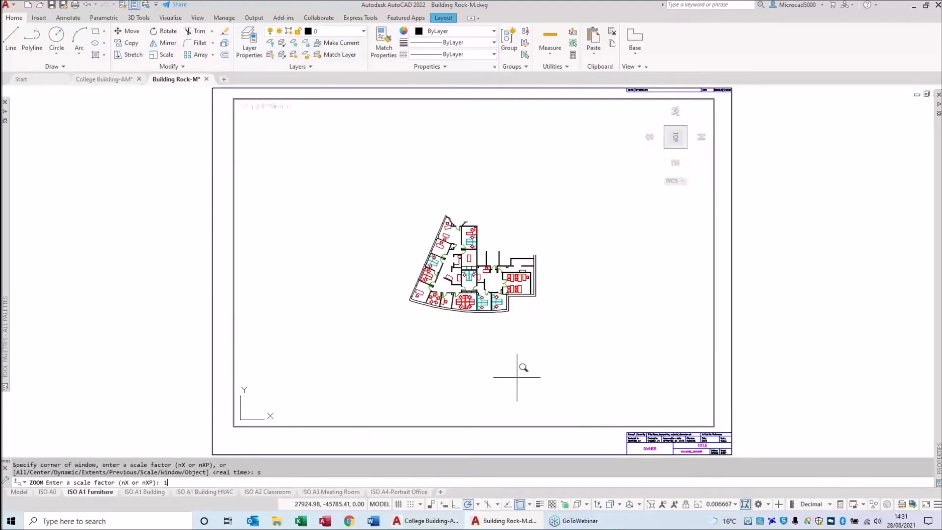
pyautogui.write('1/200xp')
pyautogui.press('Return')
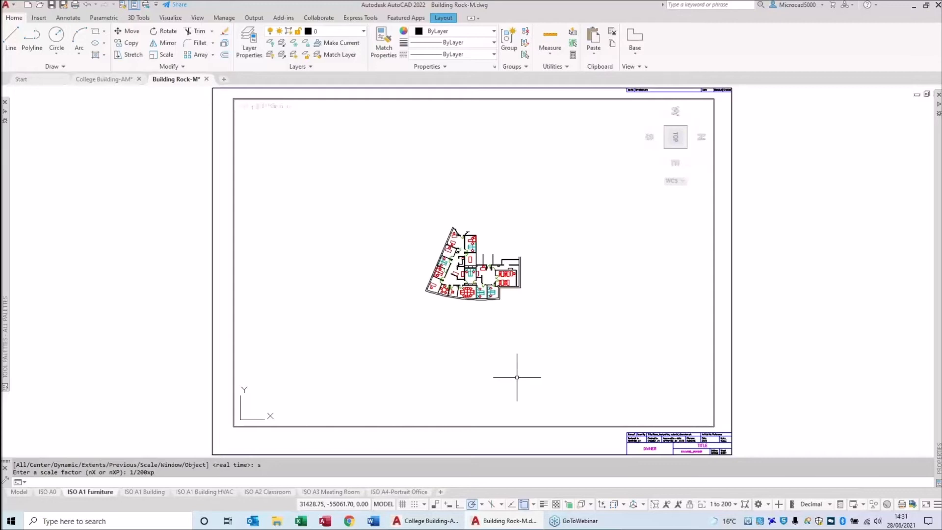
# Fit the floor plan to its viewport, and try a Zoom Scale factor of 150xp.
pyautogui.middleClick(406, 310)
pyautogui.middleClick(406, 309)
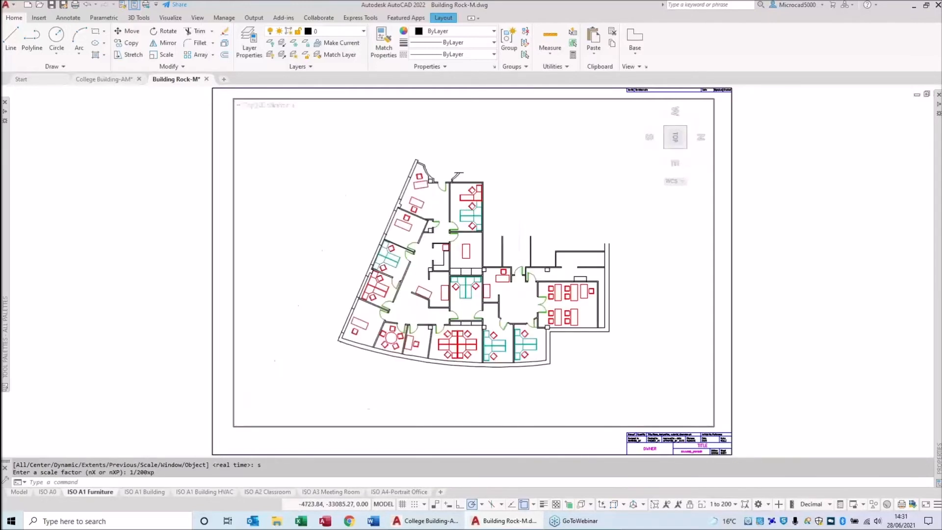
pyautogui.write('z')
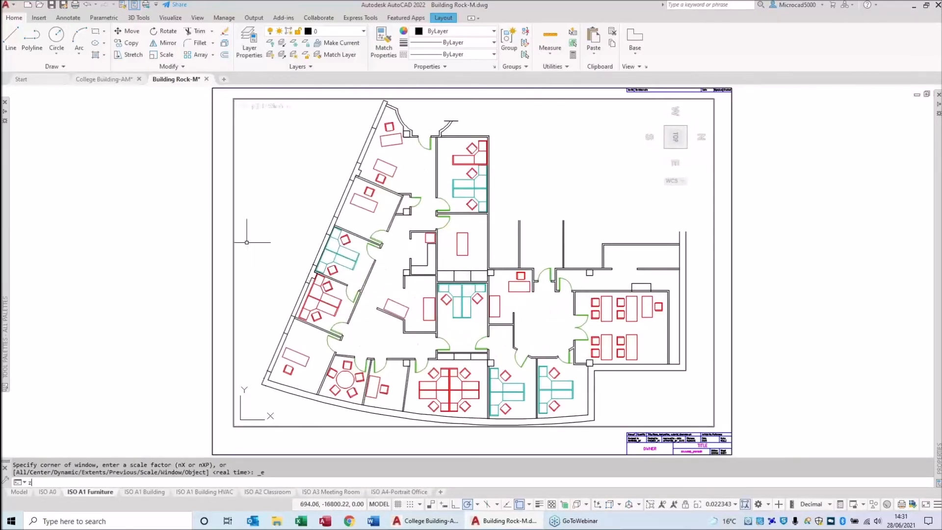
pyautogui.press('Return')
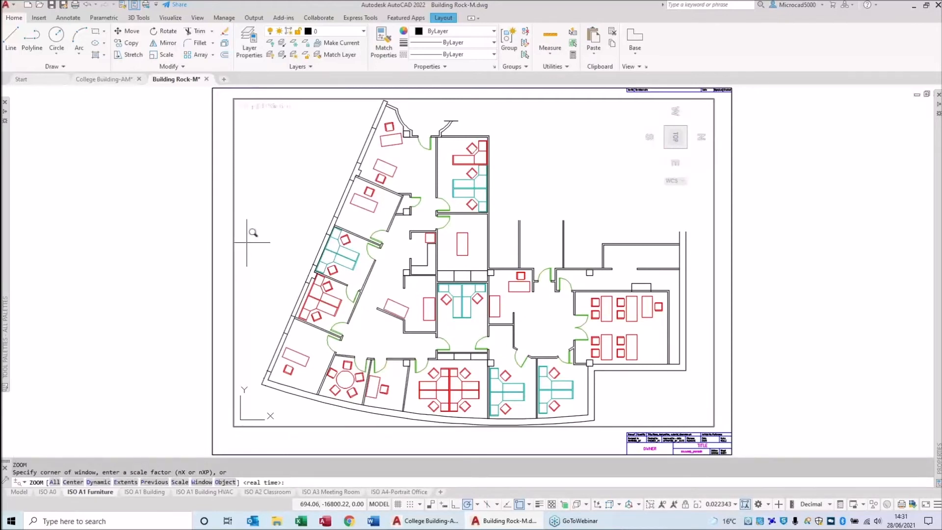
pyautogui.press('Return')
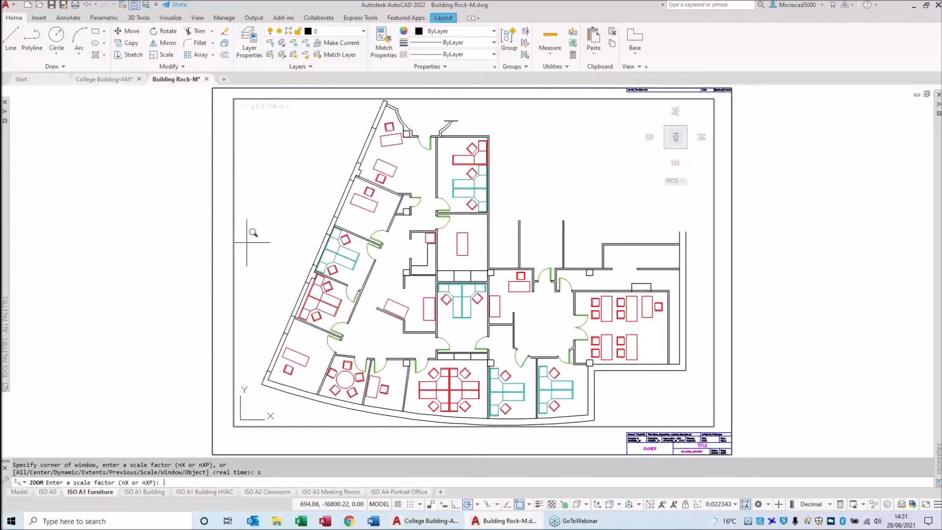
pyautogui.write('15')
pyautogui.press('Return')
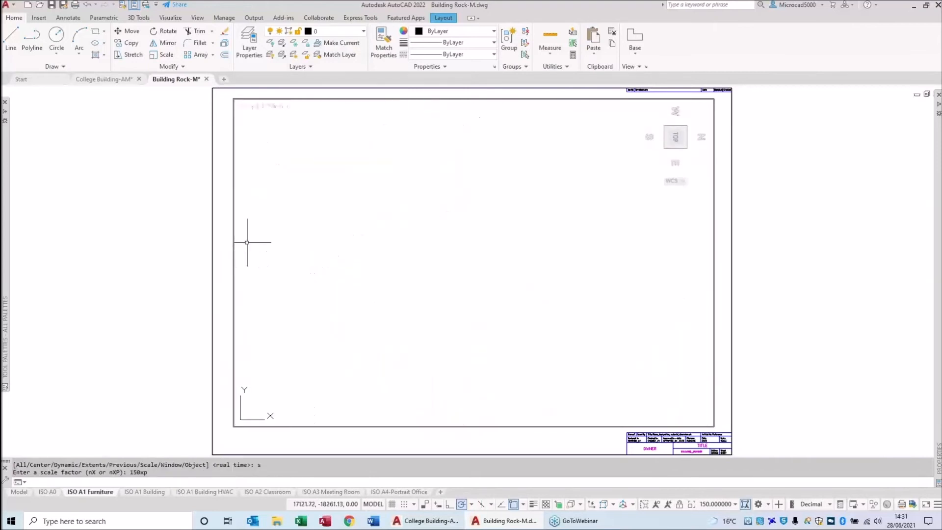
# Set the ISO A1 Furniture viewport's scale to 1:100 and lock the viewport.
pyautogui.click(730, 504)
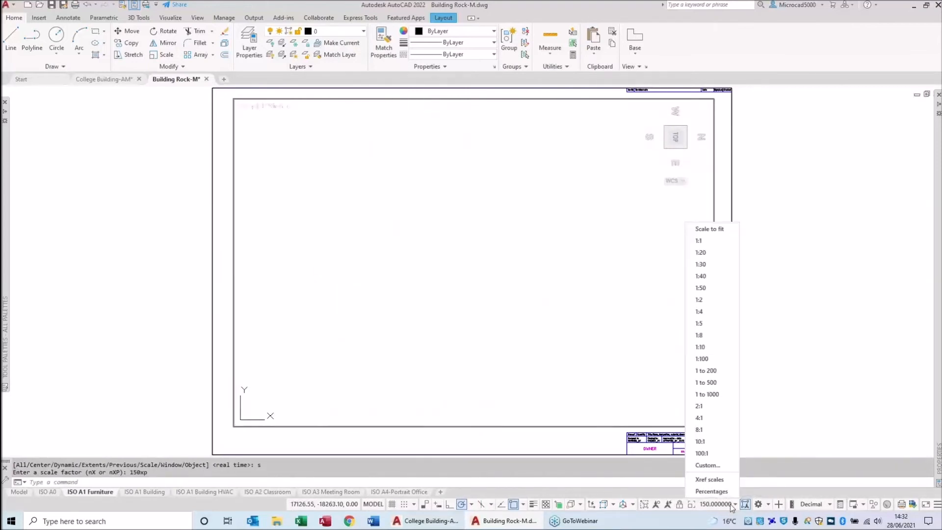
pyautogui.click(702, 359)
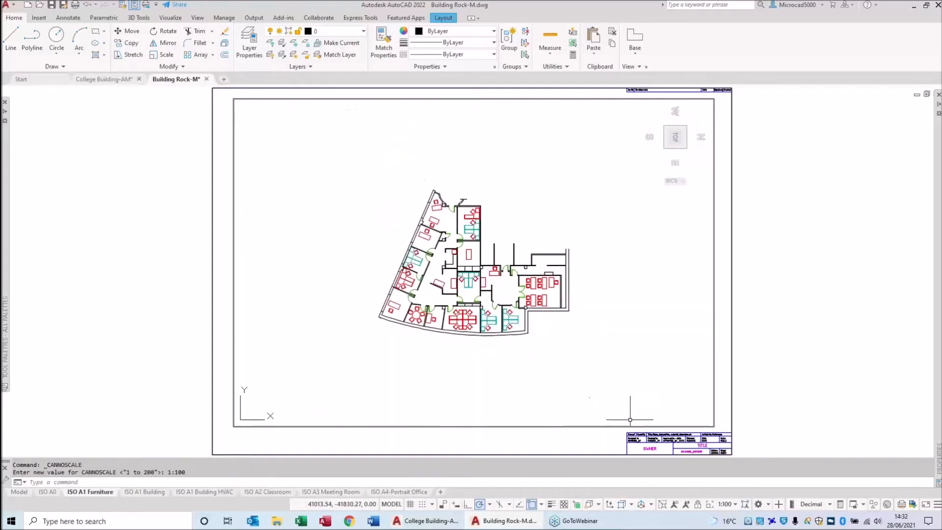
pyautogui.click(698, 504)
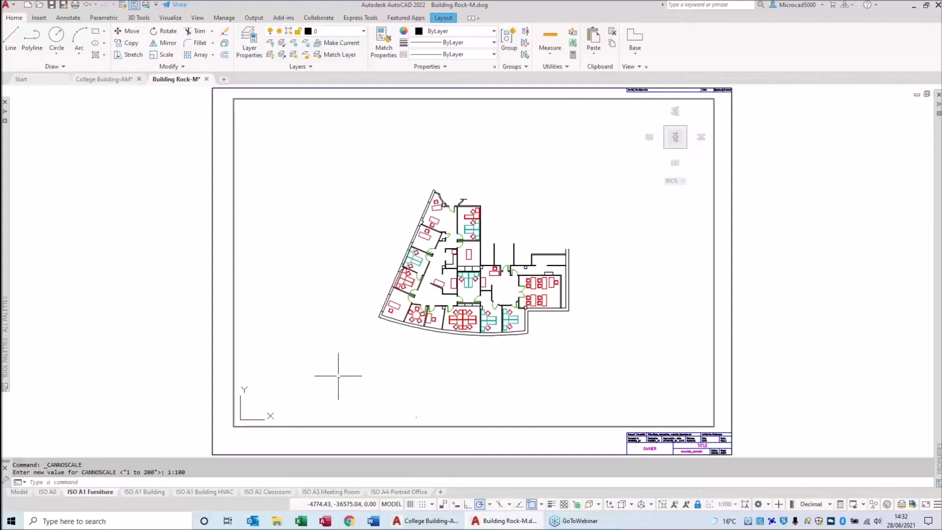
# Check the College Building-AM layout, and activate the viewport on Building Rock-M's ISO A3 Meeting Room layout.
pyautogui.click(100, 80)
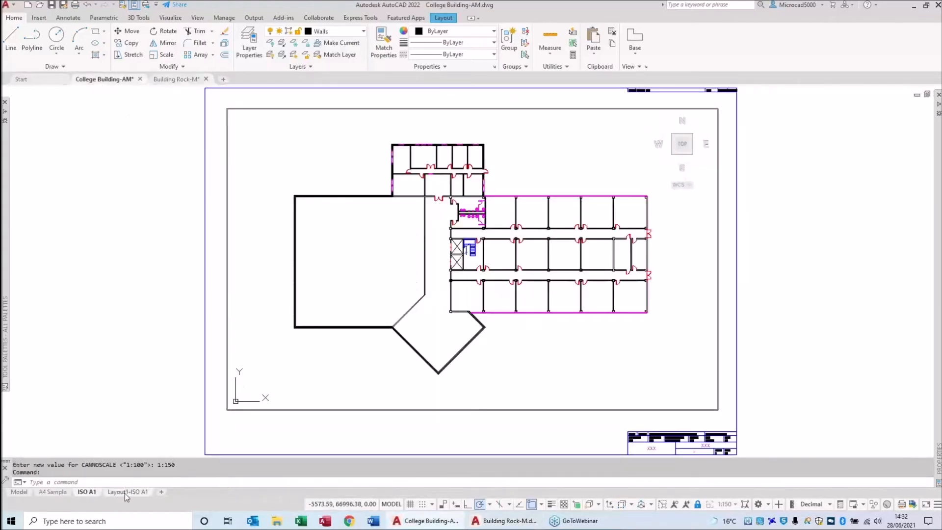
pyautogui.click(172, 79)
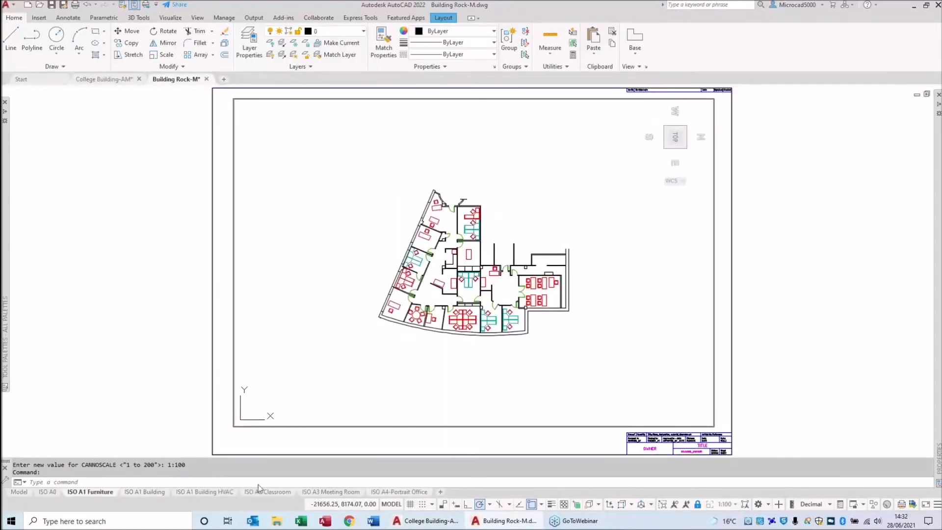
pyautogui.click(328, 491)
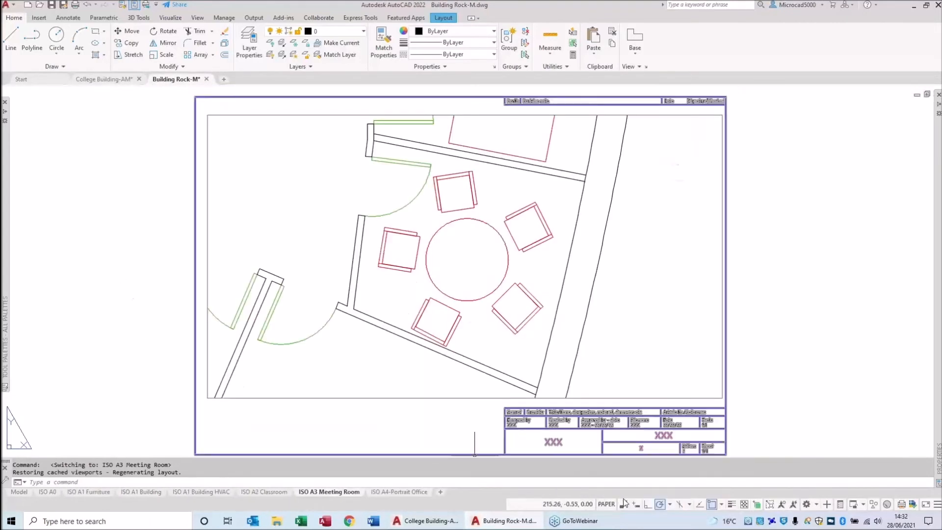
pyautogui.doubleClick(453, 352)
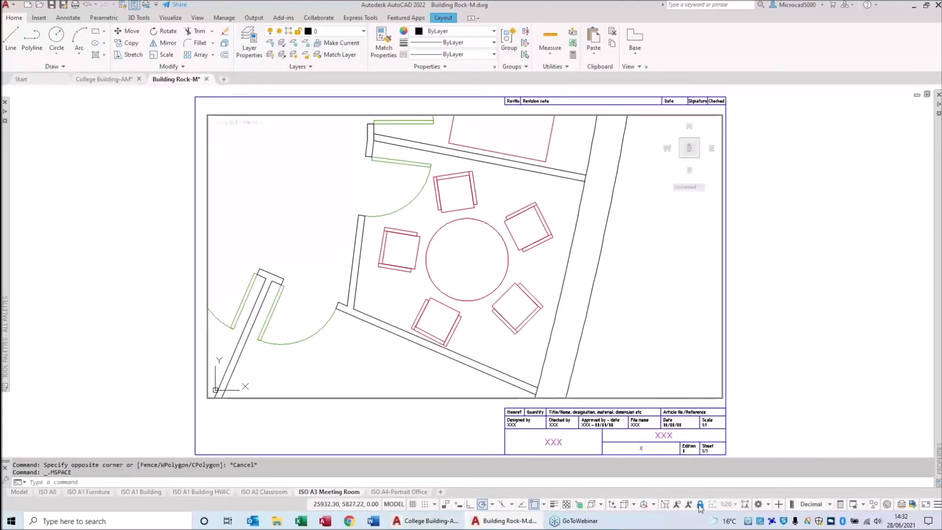
# Try the 1:50 scale on the meeting room viewport, restore it to 1:20 and lock the viewport.
pyautogui.click(735, 505)
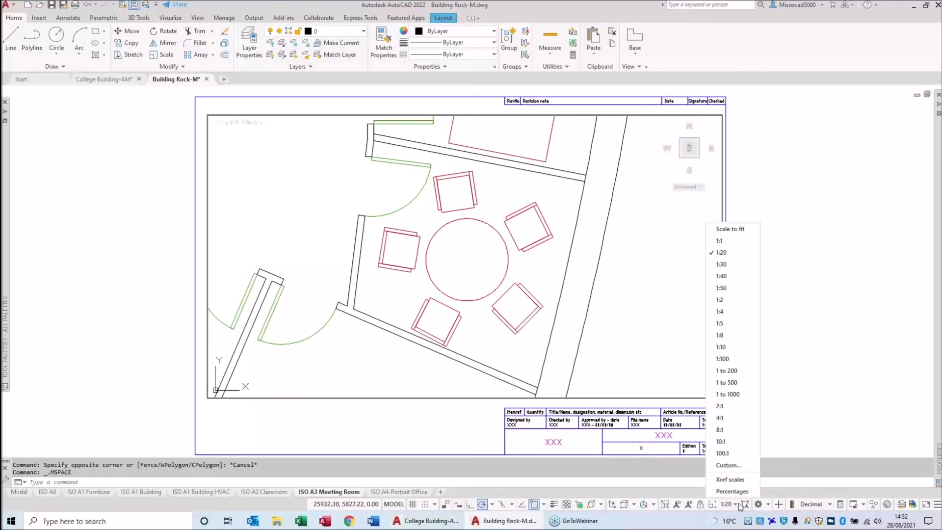
pyautogui.click(721, 288)
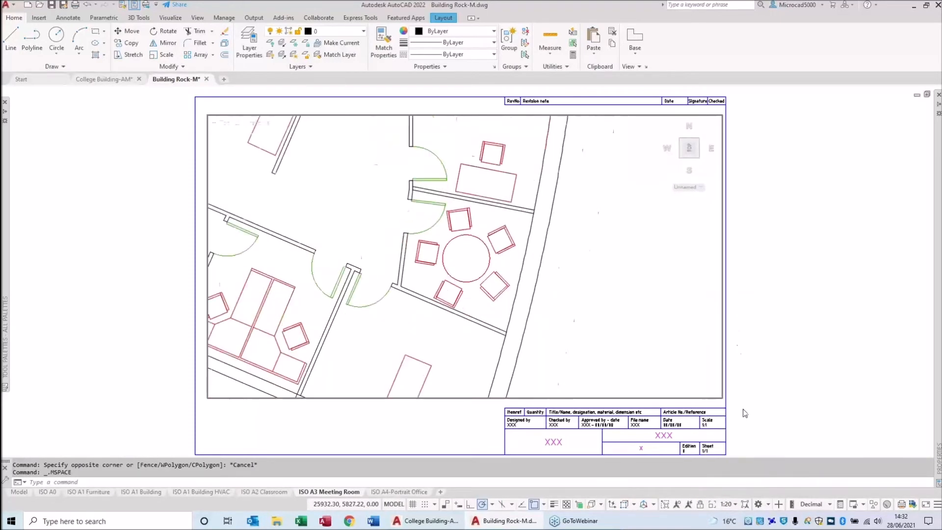
pyautogui.click(734, 505)
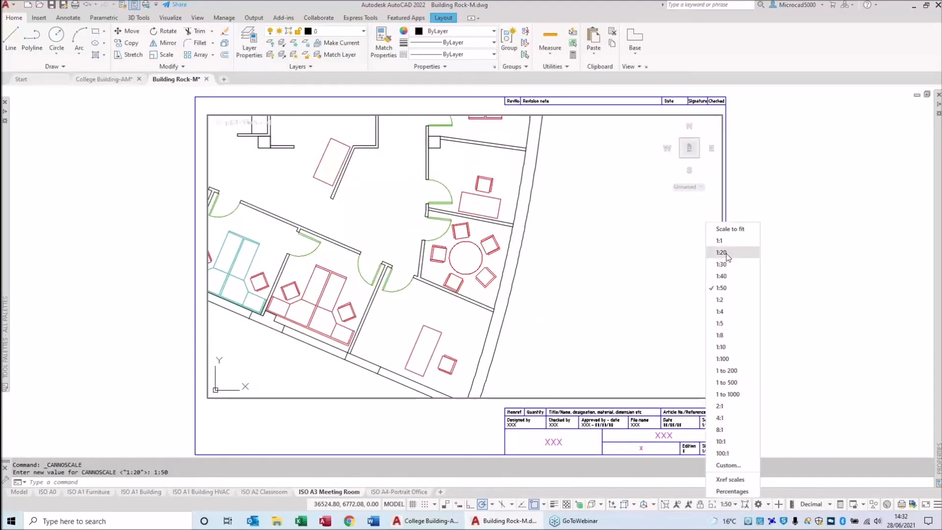
pyautogui.click(726, 254)
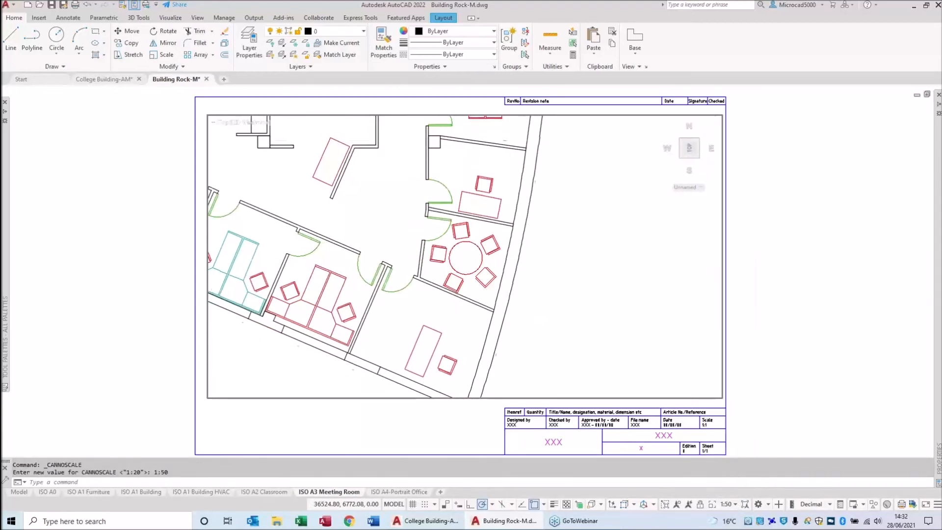
pyautogui.click(702, 506)
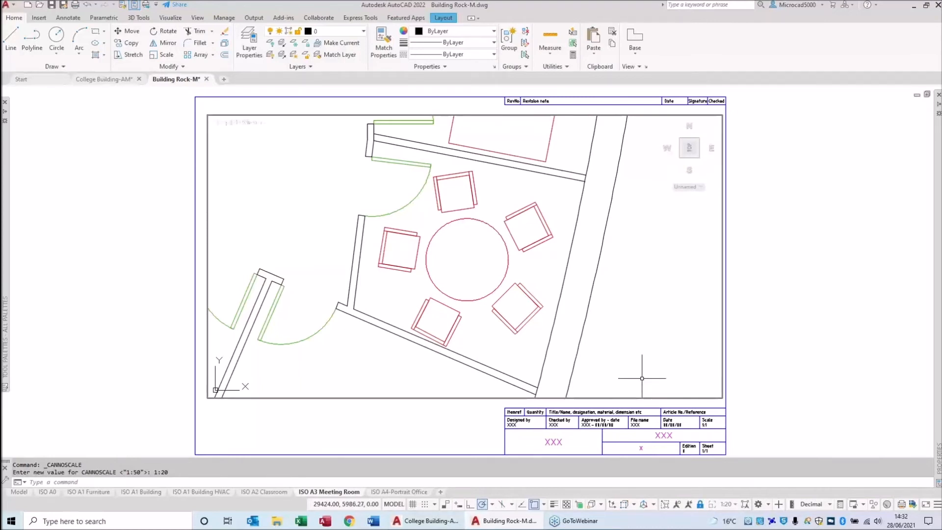
# Return to the ISO A1 Furniture layout and fit the floor plan in its viewport with some space around it.
pyautogui.moveTo(22, 497)
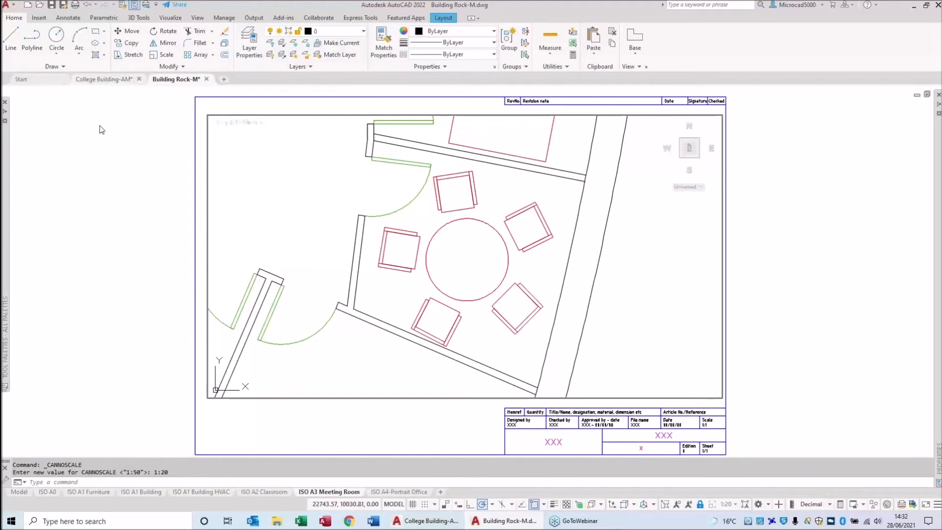
pyautogui.click(88, 491)
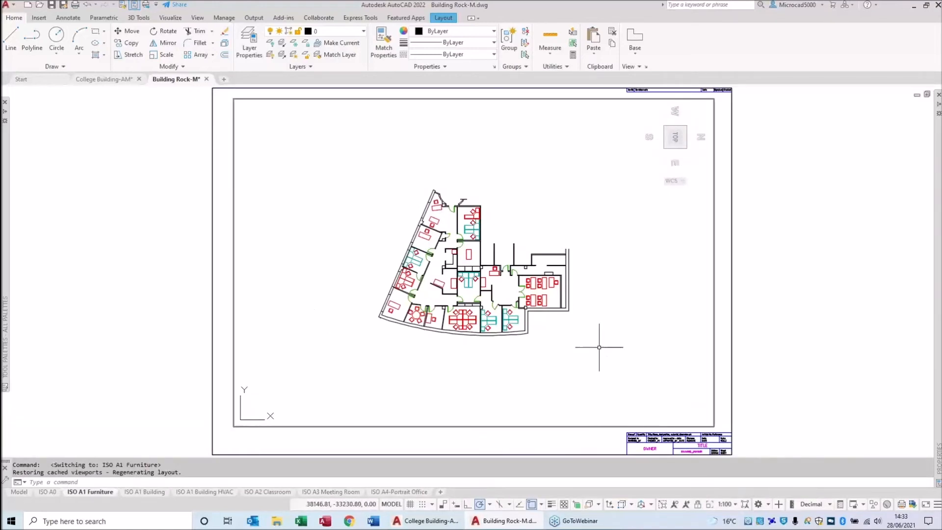
pyautogui.middleClick(595, 328)
pyautogui.middleClick(594, 329)
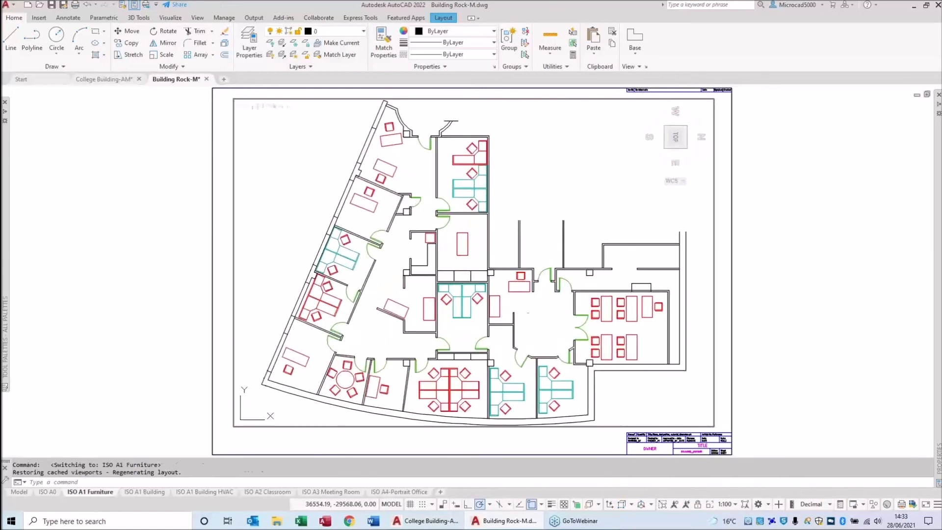
pyautogui.scroll(-2, 505, 321)
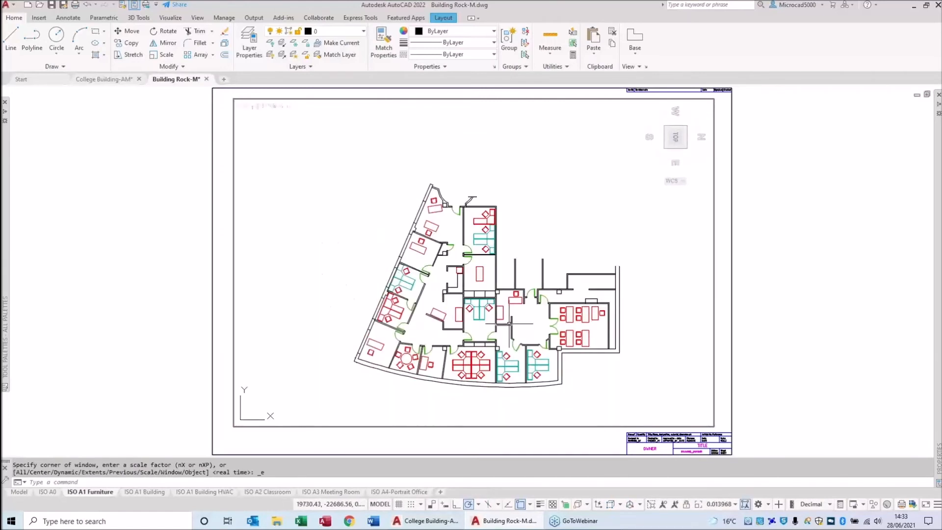
# Add a scale named 1 to 150, with 1 paper unit equal to 150 drawing units, below 1:100 in the drawing's scale list.
pyautogui.click(735, 504)
pyautogui.click(640, 320)
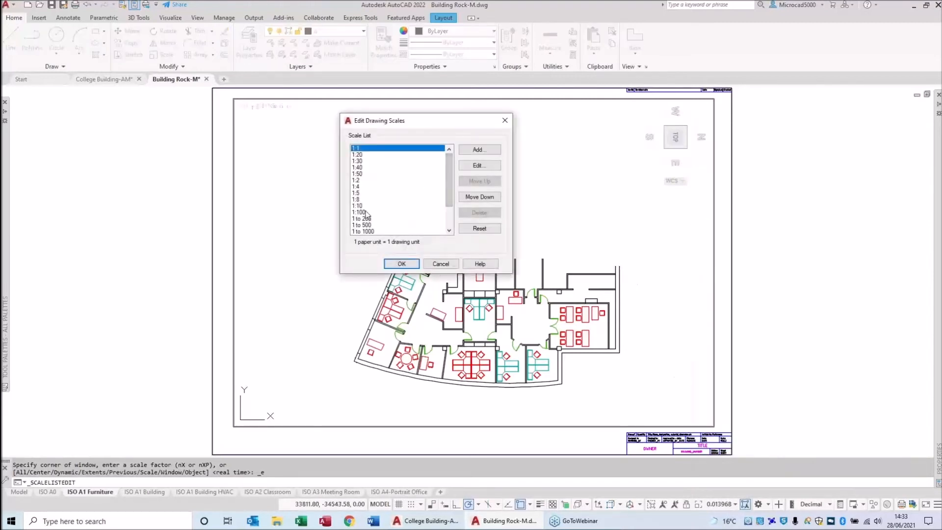
pyautogui.click(366, 212)
pyautogui.click(477, 150)
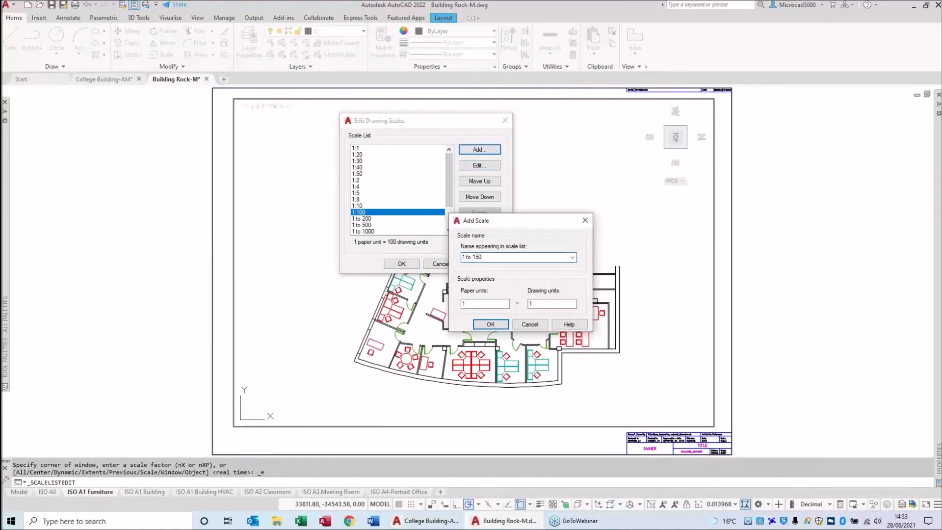
pyautogui.click(533, 306)
pyautogui.write('50')
pyautogui.click(490, 324)
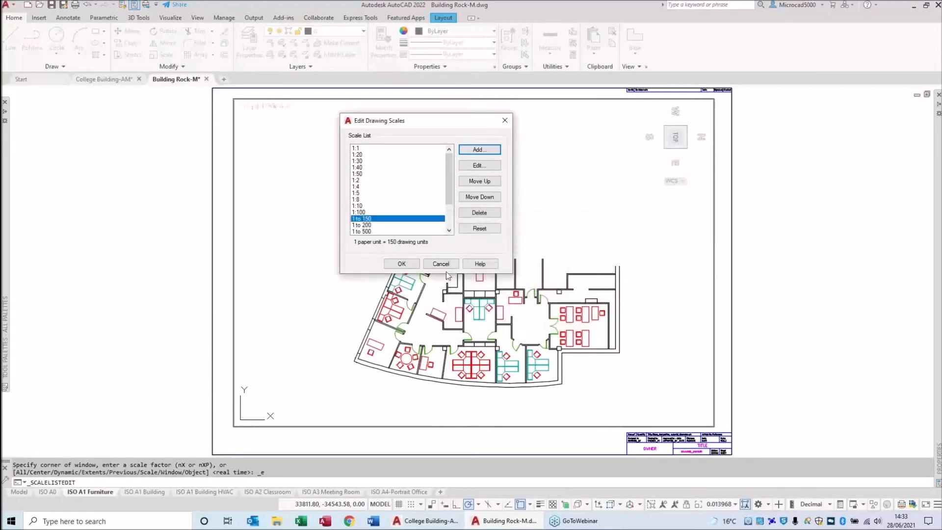
pyautogui.click(401, 264)
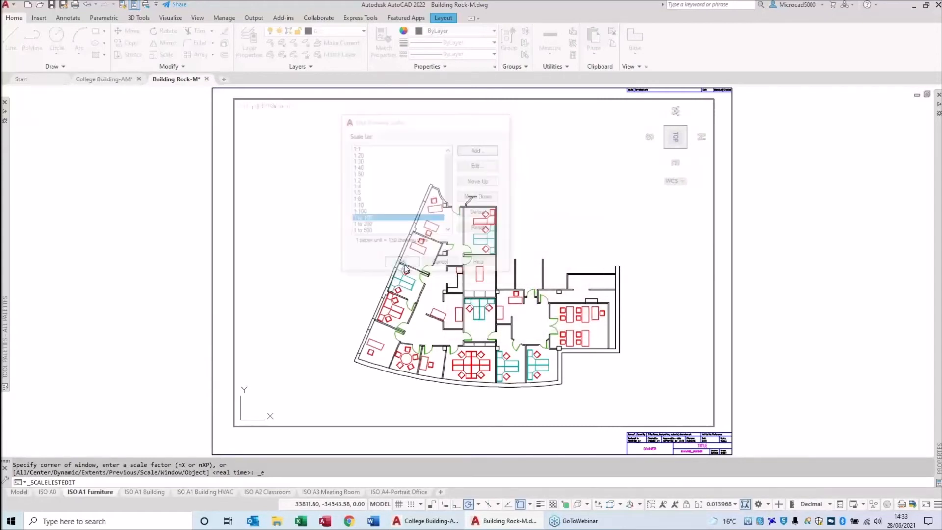
# Try the scales 1 to 150 and 1:100 on the furniture viewport.
pyautogui.click(726, 506)
pyautogui.click(710, 361)
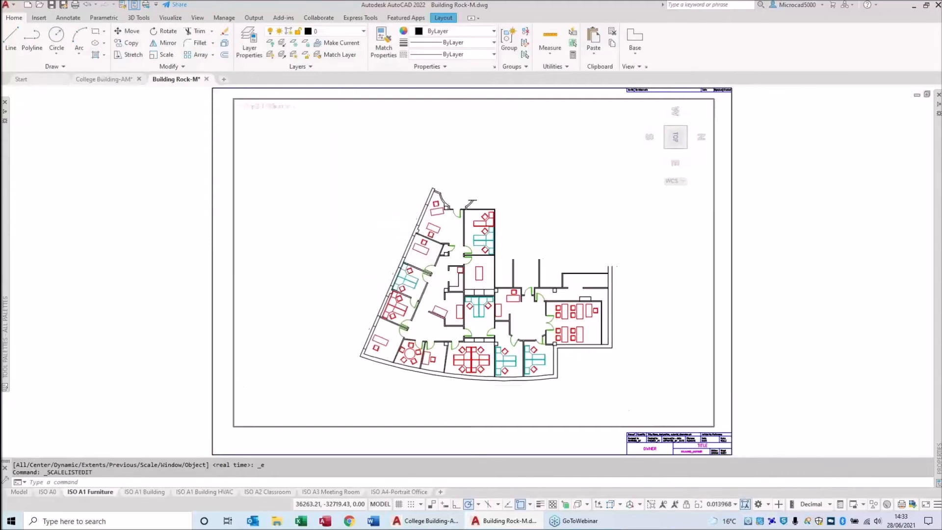
pyautogui.click(736, 505)
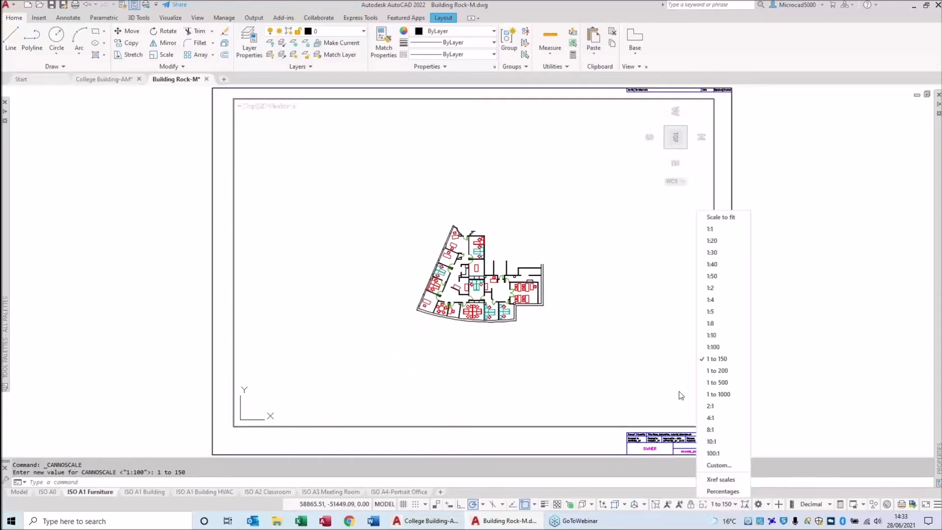
pyautogui.click(714, 347)
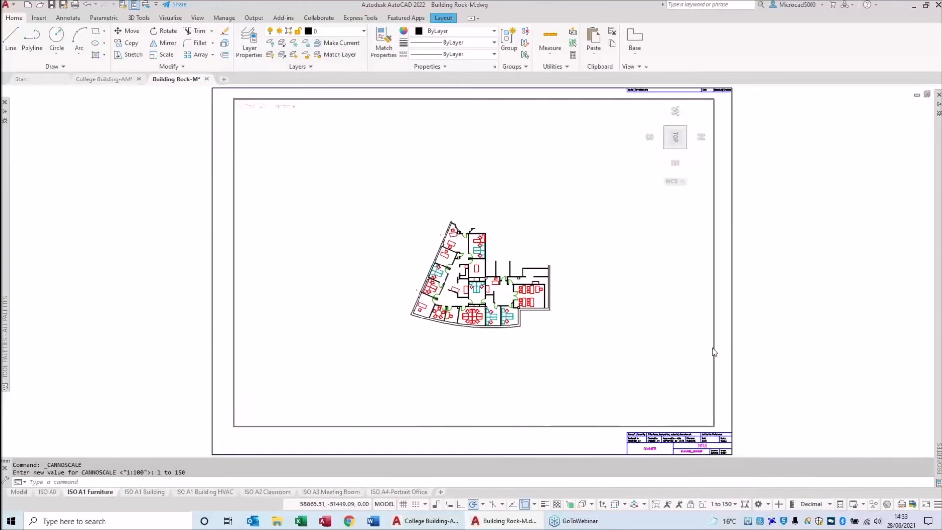
# Set the ISO A1 Furniture viewport's scale to 1:50 with the floor plan centred in it, and lock the viewport.
pyautogui.click(732, 506)
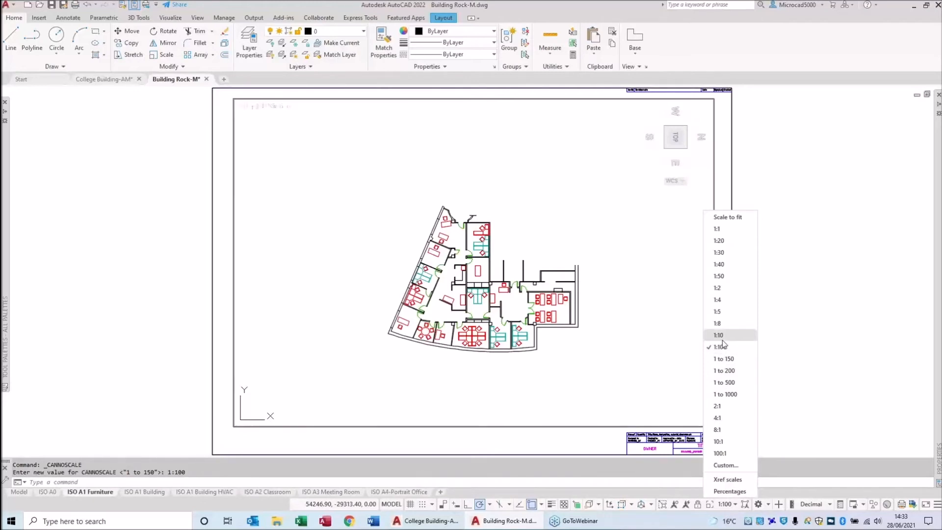
pyautogui.click(725, 275)
pyautogui.moveTo(436, 365)
pyautogui.mouseDown(button='middle')
pyautogui.moveTo(435, 348)
pyautogui.moveTo(414, 330)
pyautogui.mouseUp(button='middle')
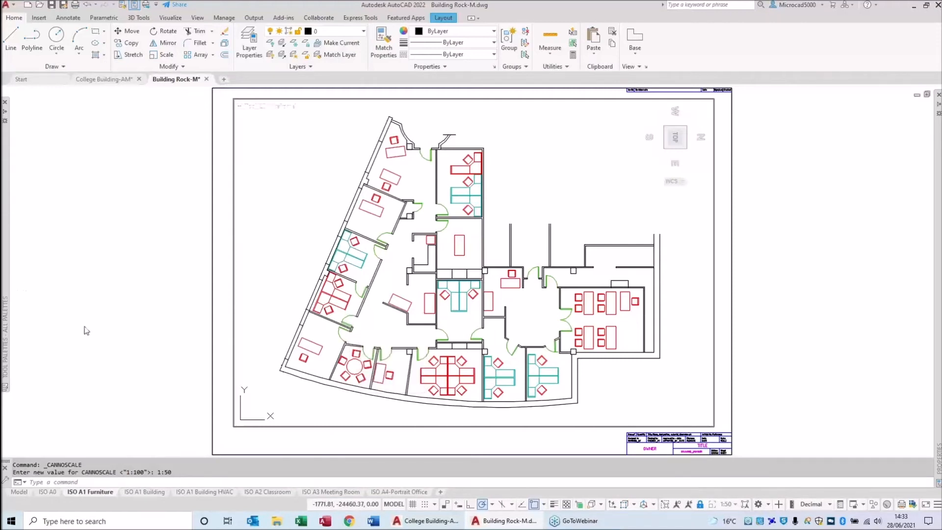
# Return from the furniture viewport to paper space and save the drawing.
pyautogui.doubleClick(96, 363)
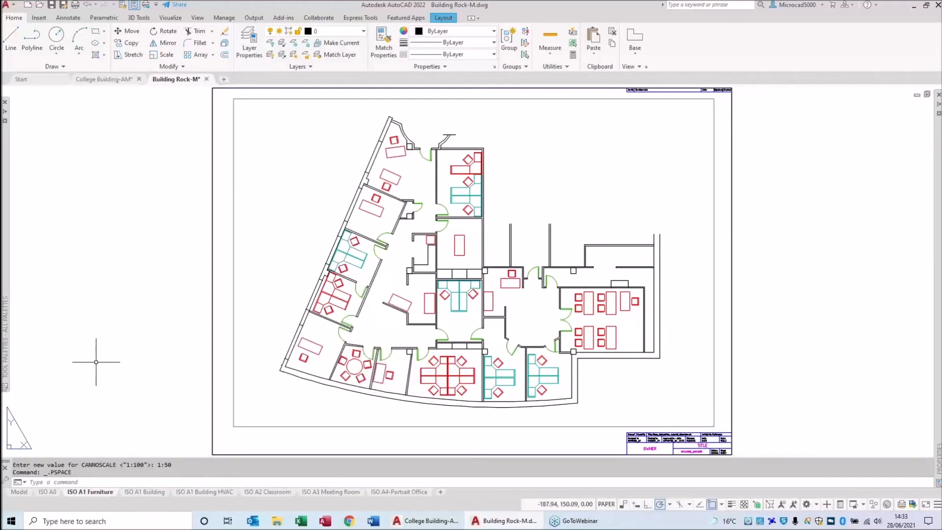
pyautogui.hotkey('ctrl', 's')
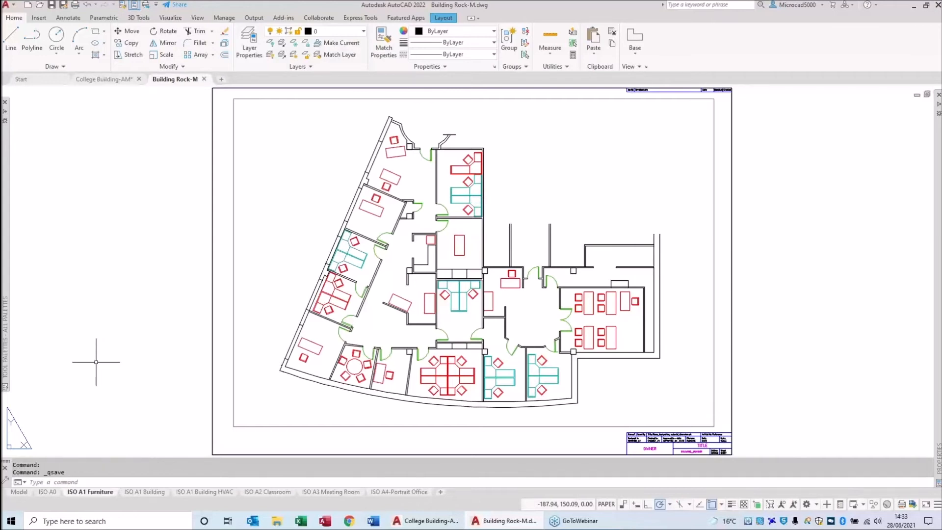
# Set up a plot of the ISO A1 Furniture layout without a named page setup, using the DWG To PDF.pc3 plotter.
pyautogui.hotkey('ctrl', 'p')
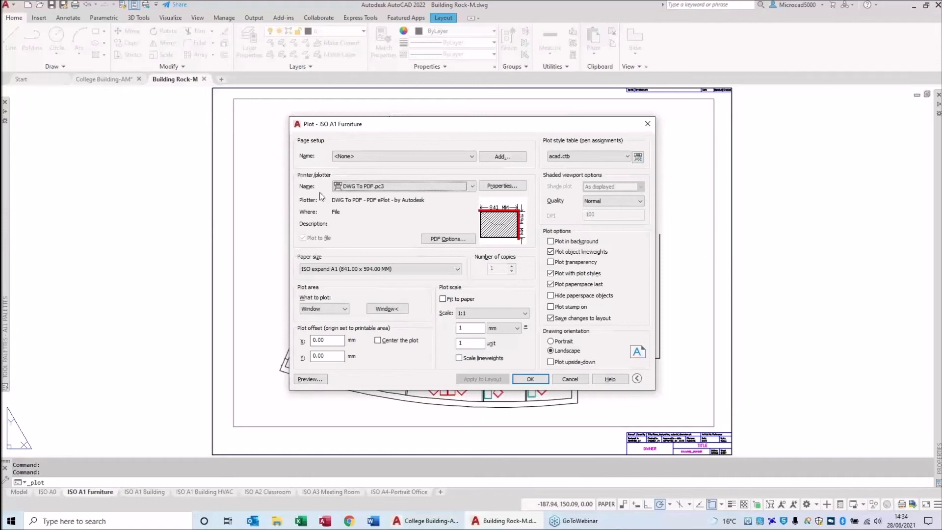
pyautogui.click(471, 157)
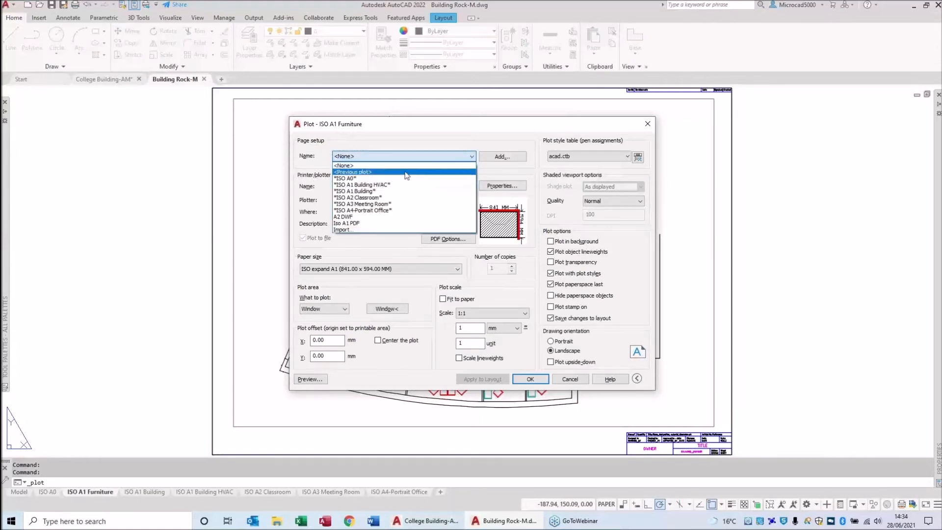
pyautogui.click(495, 173)
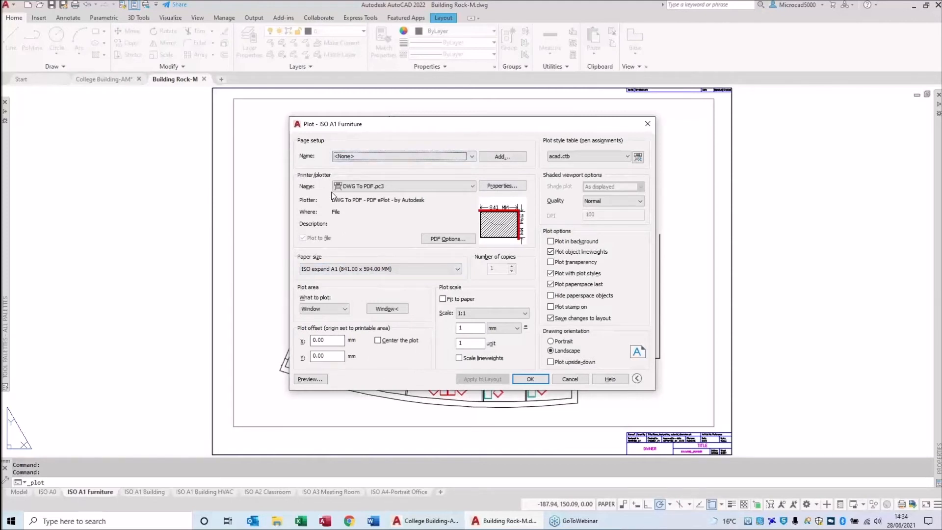
pyautogui.click(470, 190)
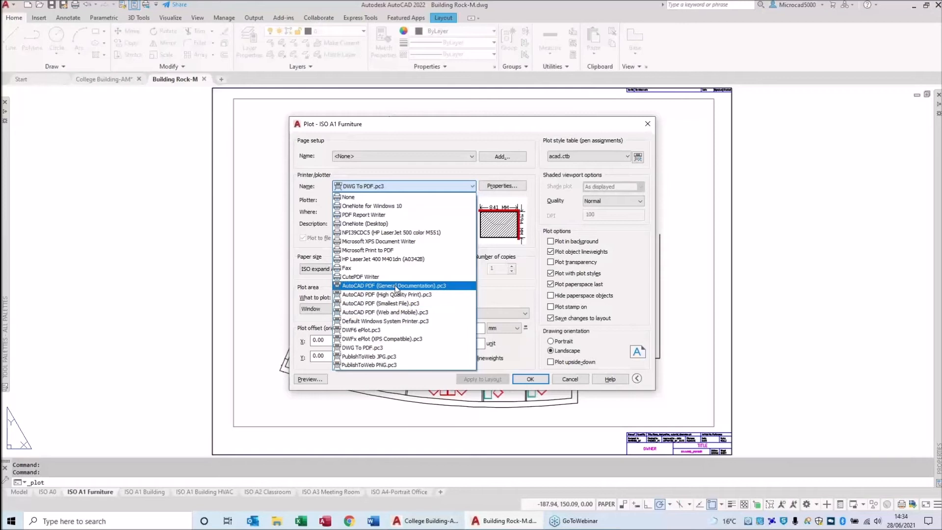
pyautogui.click(372, 348)
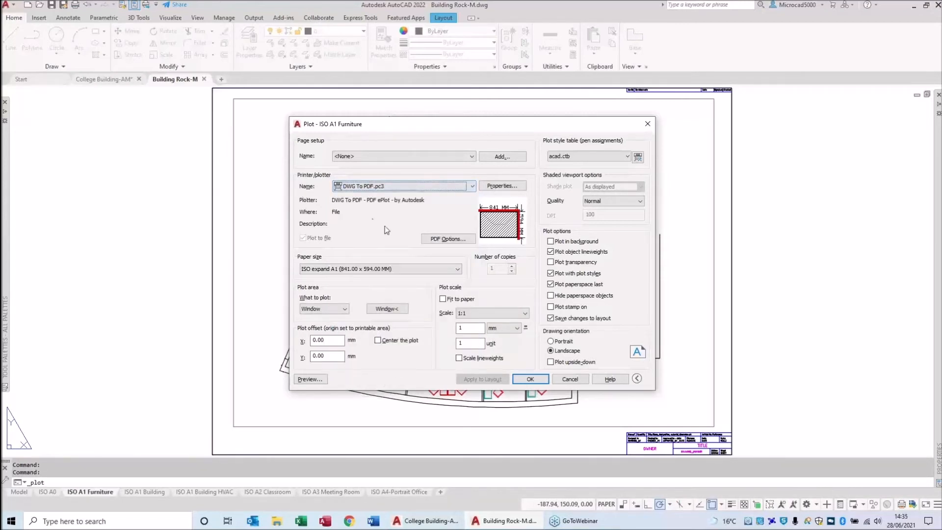
# Turn off showing the results in a viewer in the plotter's PDF options.
pyautogui.click(448, 239)
pyautogui.click(447, 241)
pyautogui.click(447, 240)
pyautogui.click(447, 241)
pyautogui.click(448, 241)
pyautogui.click(447, 240)
pyautogui.click(447, 240)
pyautogui.click(447, 239)
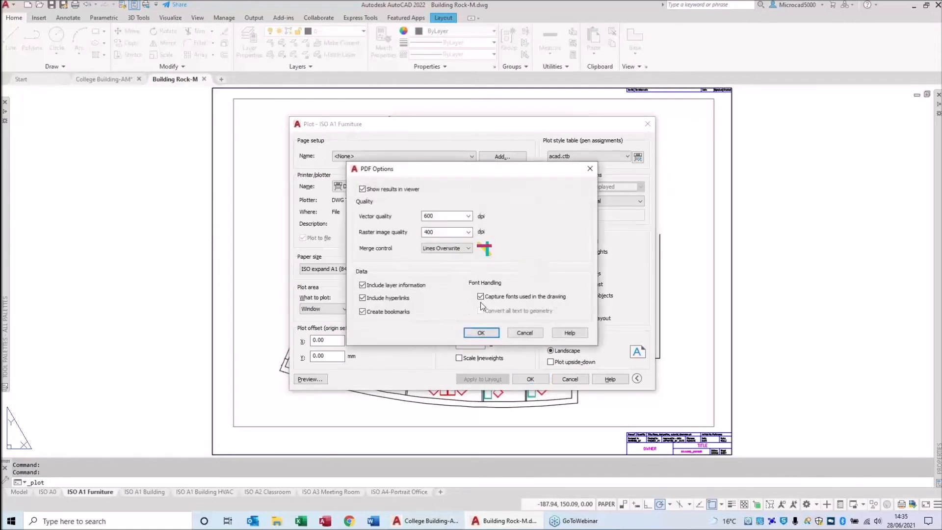
pyautogui.click(481, 304)
pyautogui.click(363, 189)
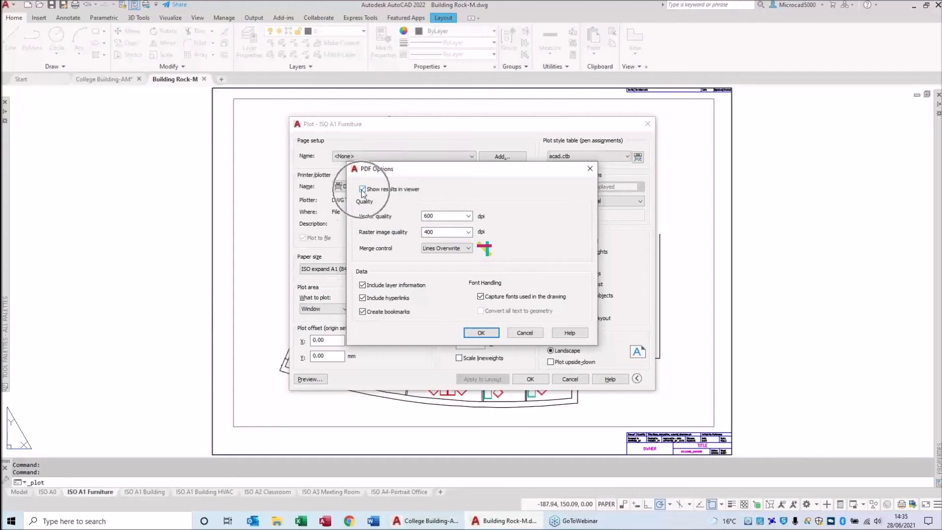
pyautogui.click(363, 190)
pyautogui.click(363, 190)
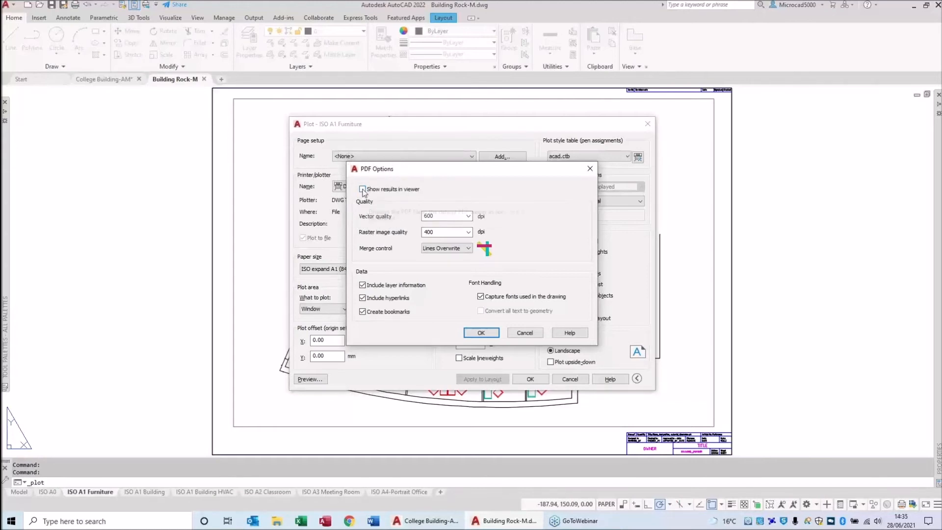
pyautogui.click(474, 332)
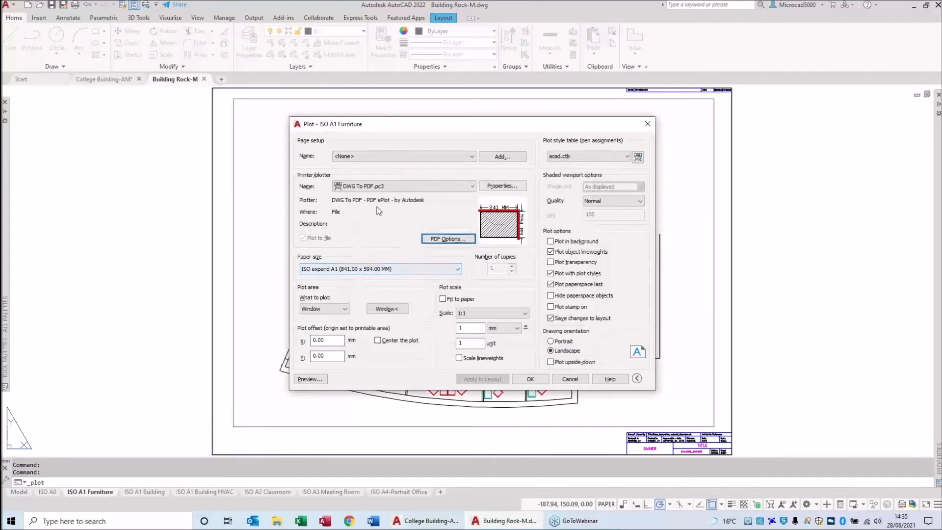
# Set the plot's paper size to ISO A1 (841.00 x 594.00 MM).
pyautogui.click(393, 269)
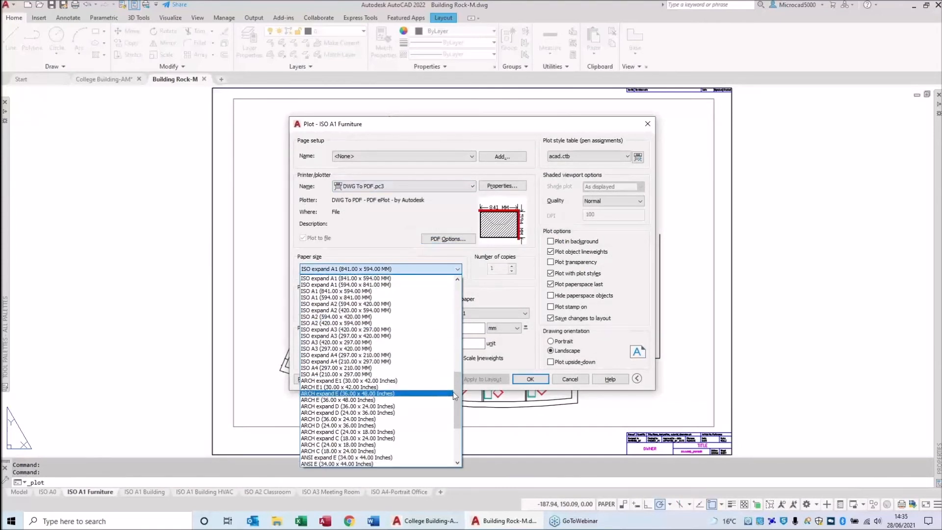
pyautogui.moveTo(457, 402); pyautogui.dragTo(461, 370)
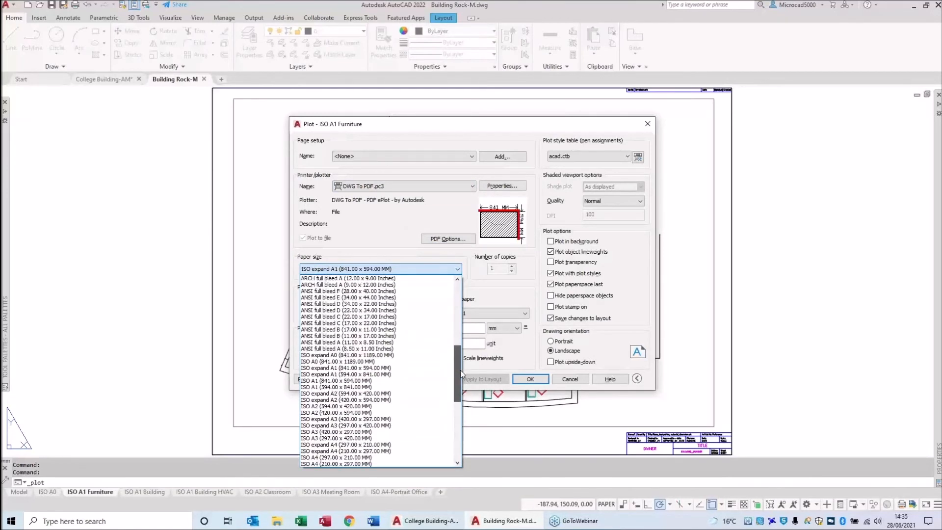
pyautogui.click(313, 389)
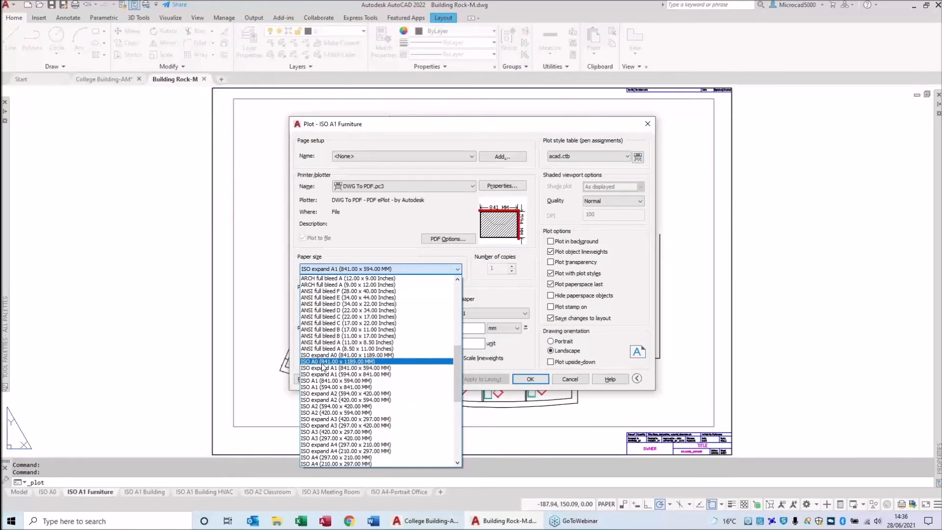
pyautogui.click(324, 387)
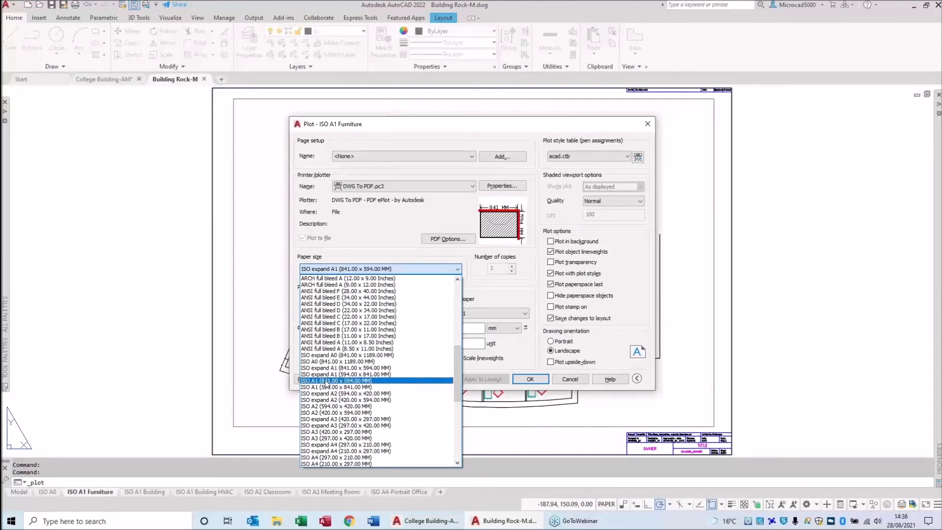
pyautogui.click(326, 381)
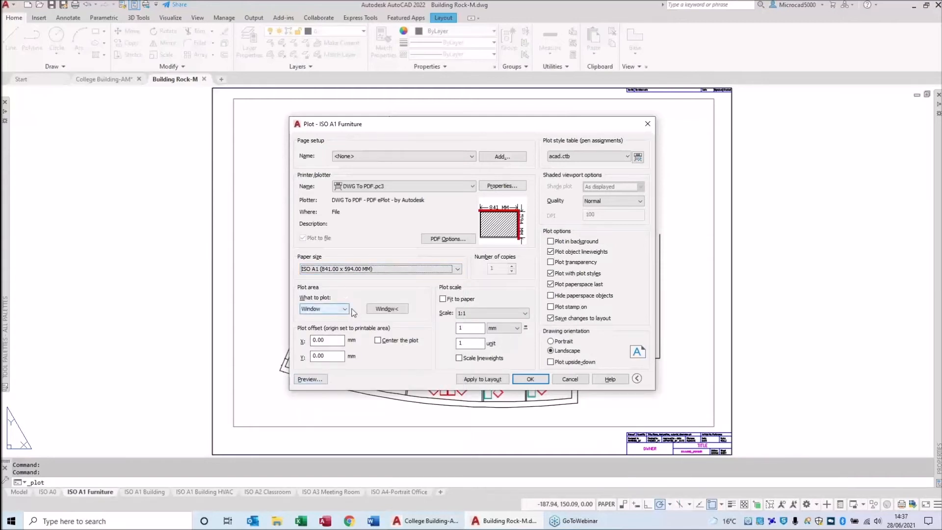
# Define the plot area as a window from the sheet border's lower-left corner to its upper-right corner.
pyautogui.moveTo(485, 216)
pyautogui.click(343, 309)
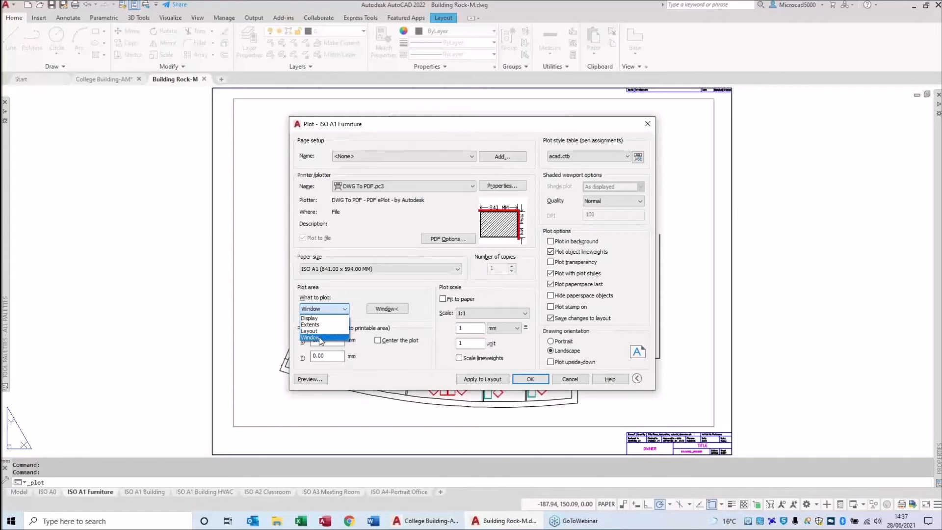
pyautogui.click(320, 337)
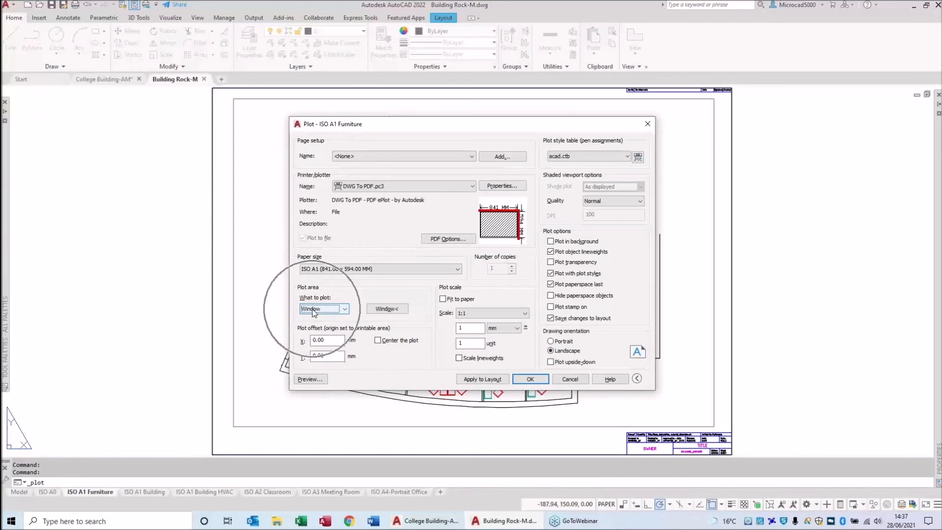
pyautogui.click(382, 310)
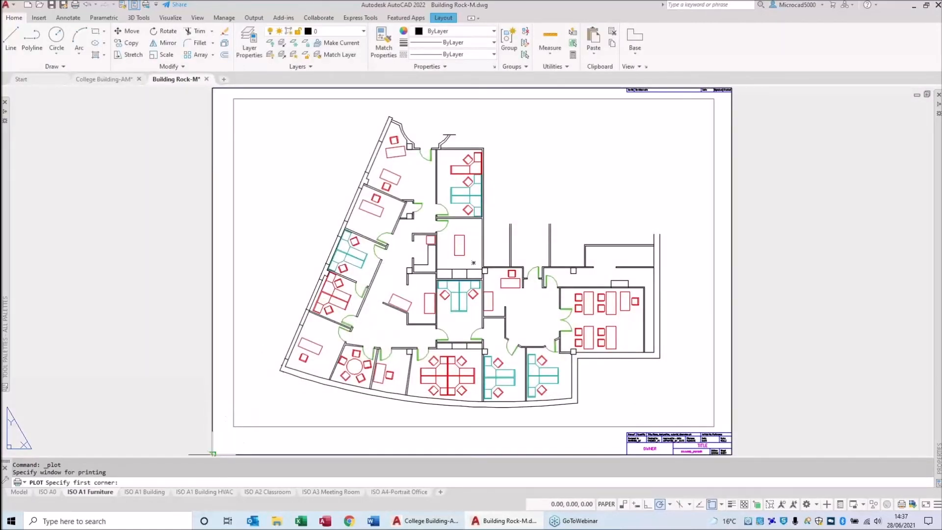
pyautogui.click(213, 453)
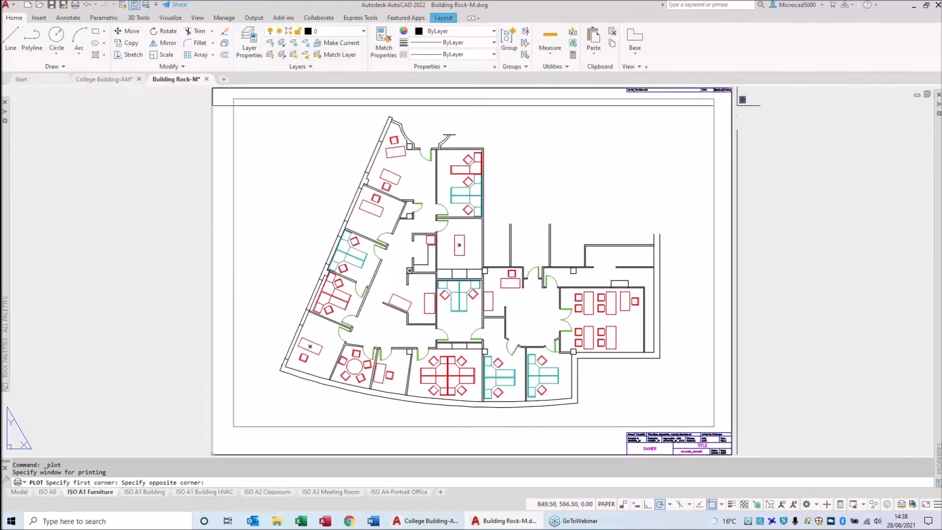
pyautogui.moveTo(737, 105); pyautogui.dragTo(715, 161, button='middle')
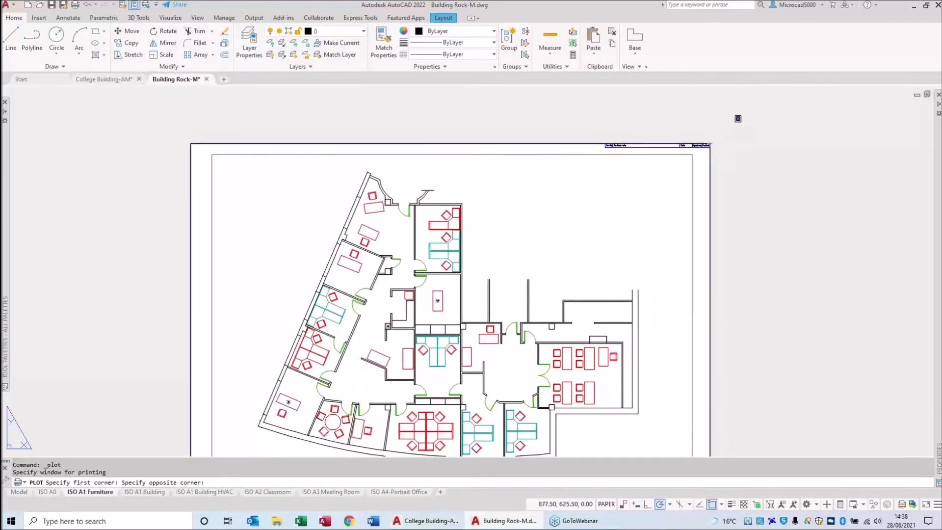
pyautogui.click(710, 144)
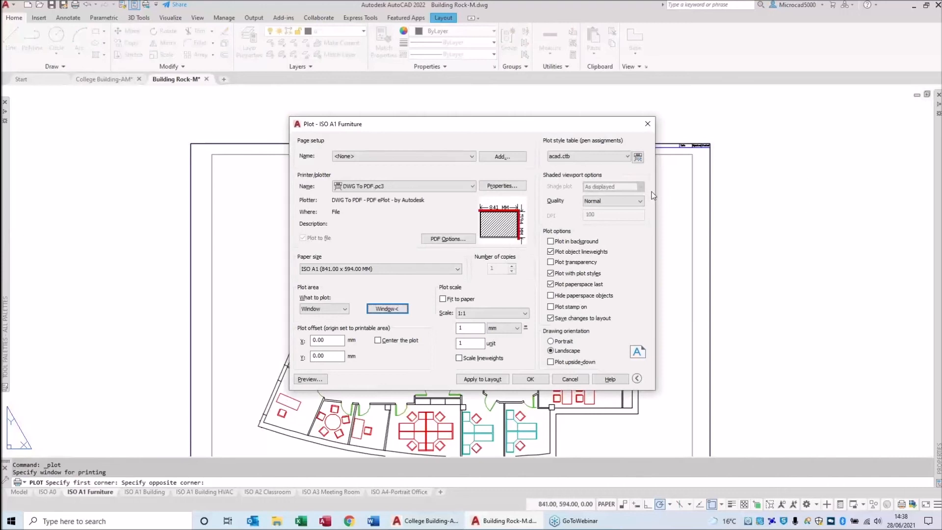
pyautogui.moveTo(506, 222)
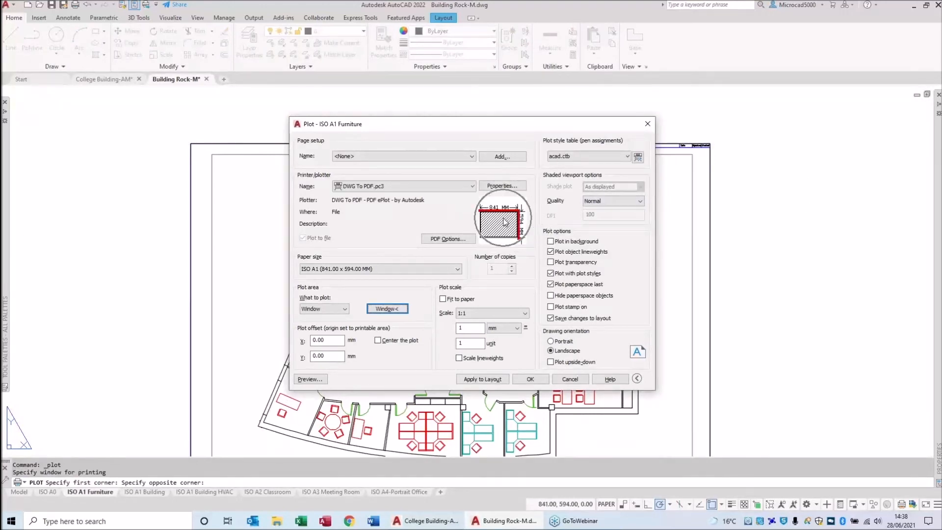
pyautogui.press('ctrl')
pyautogui.press('ctrl')
pyautogui.press('ctrl')
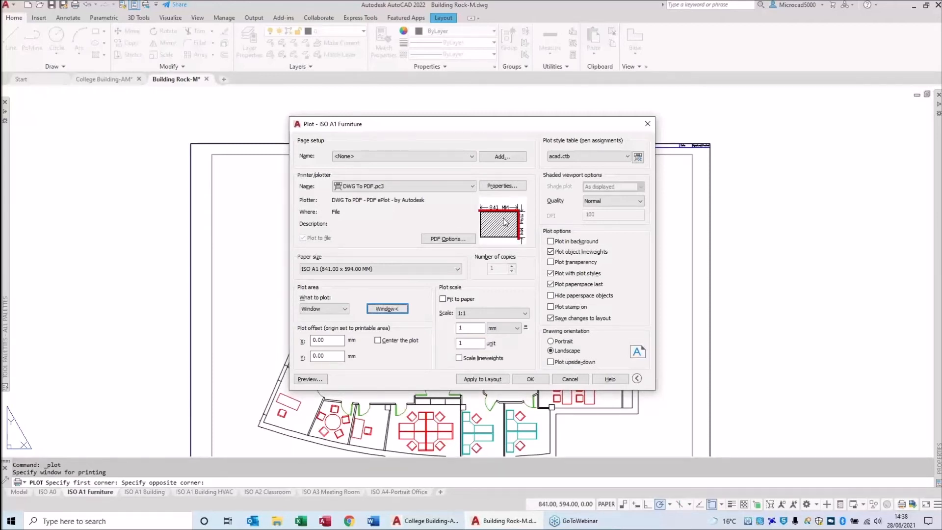
pyautogui.press('ctrl')
pyautogui.press('ctrl')
pyautogui.press('ctrl')
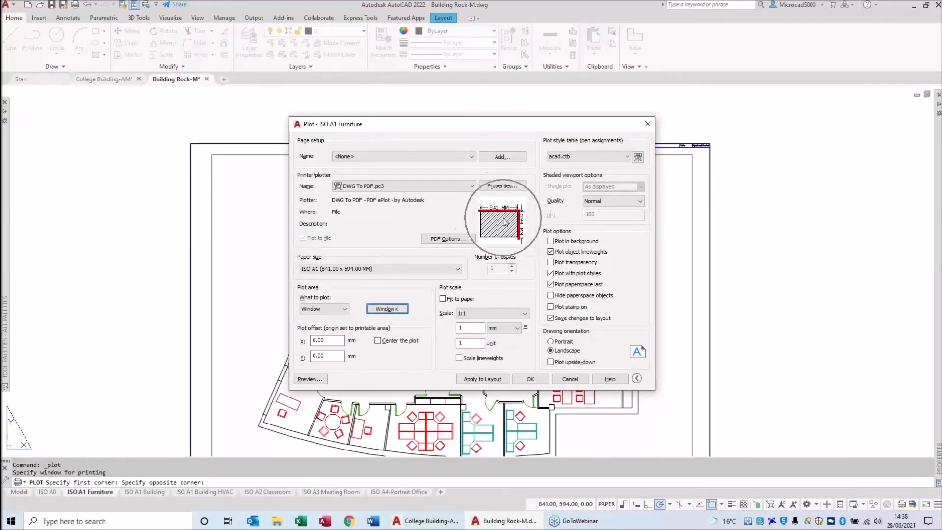
pyautogui.press('ctrl')
pyautogui.press('ctrl')
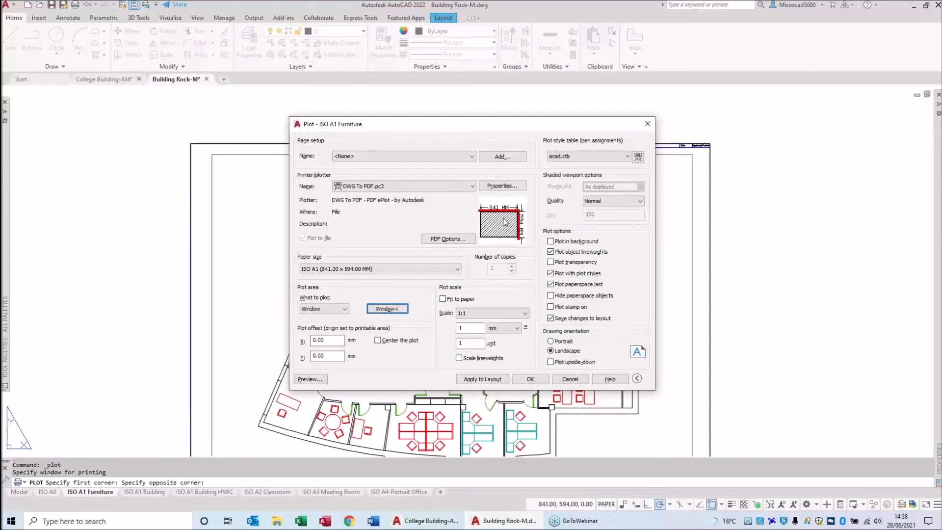
pyautogui.press('ctrl')
pyautogui.press('ctrl')
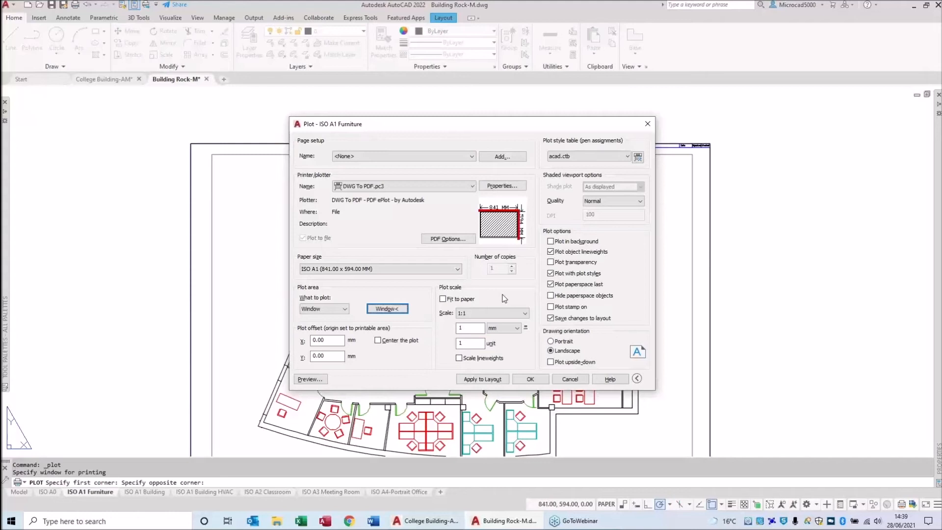
# Center the plot on the paper, apply the settings to the layout, and close the plot setup without plotting.
pyautogui.click(378, 340)
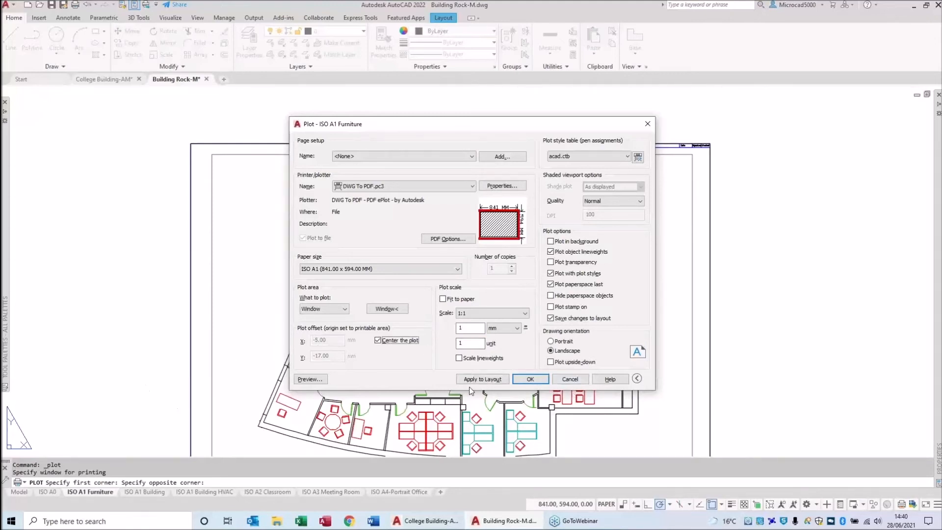
pyautogui.click(363, 189)
pyautogui.click(483, 379)
pyautogui.click(564, 382)
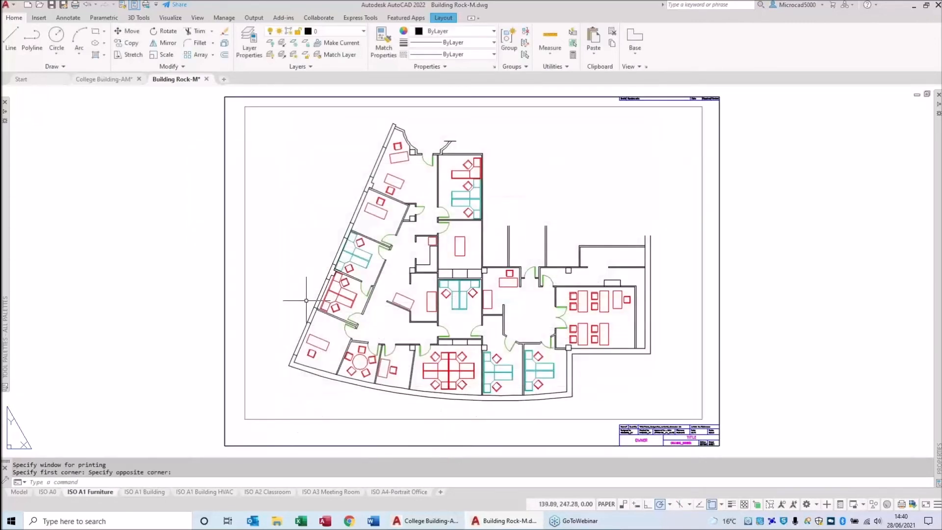
# Stretch the upper edge of the sheet border and viewport, with its header strip, downwards by 35.
pyautogui.moveTo(309, 191); pyautogui.dragTo(241, 202, button='middle')
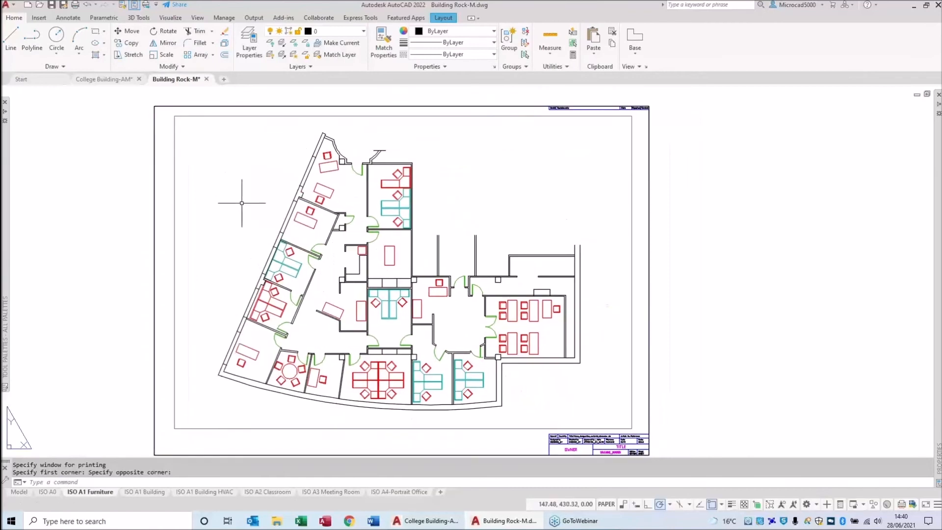
pyautogui.scroll(-3, 241, 203)
pyautogui.moveTo(382, 281); pyautogui.dragTo(405, 327, button='middle')
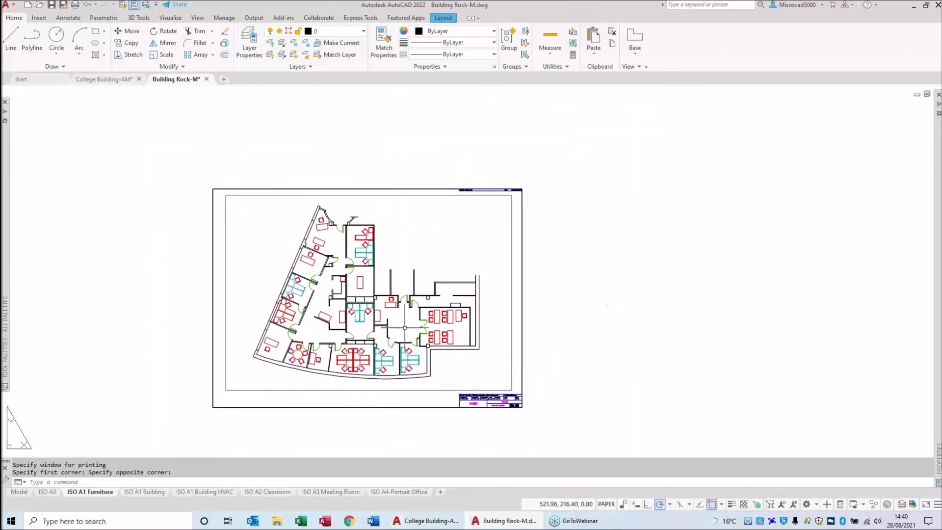
pyautogui.click(130, 54)
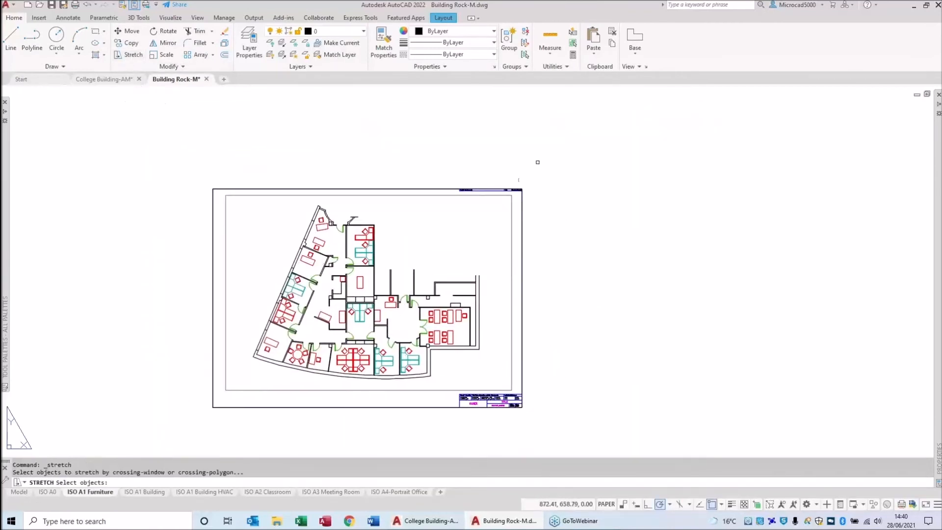
pyautogui.click(553, 161)
pyautogui.click(120, 202)
pyautogui.press('Return')
pyautogui.click(132, 184)
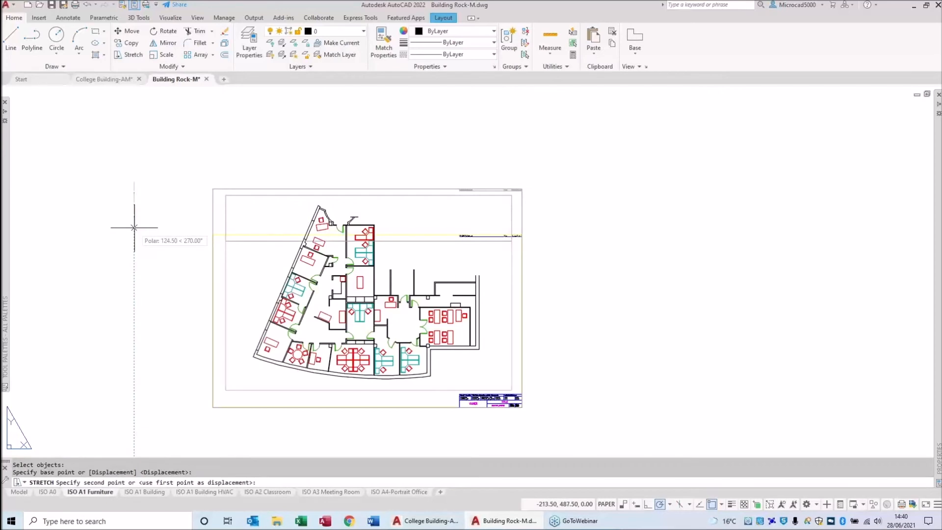
pyautogui.write('35')
pyautogui.press('Return')
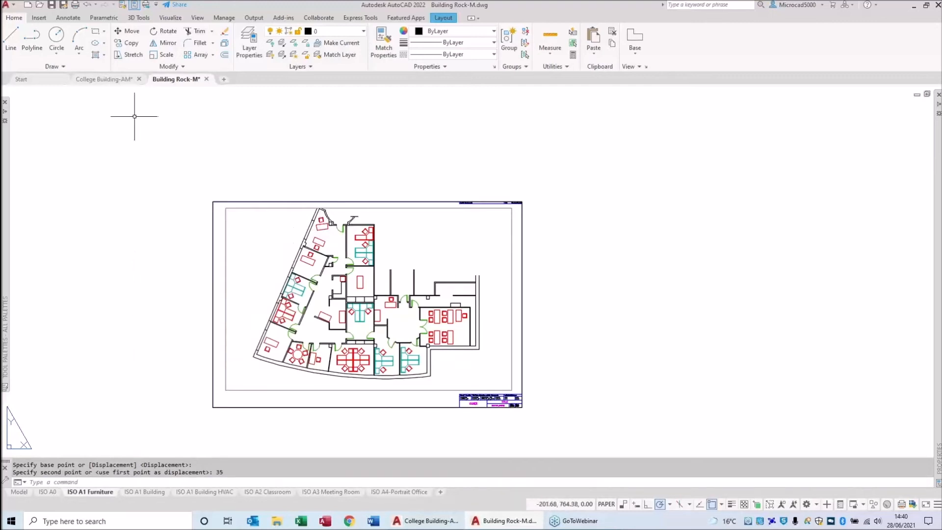
# Stretch the right edge of the sheet border and viewport, with its title block and header strip, 11 to the left.
pyautogui.click(128, 54)
pyautogui.click(557, 160)
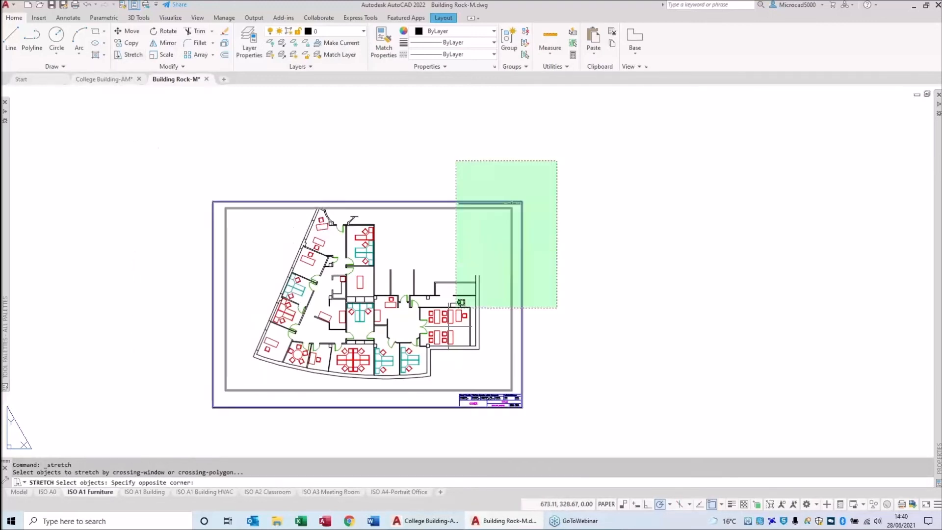
pyautogui.click(431, 439)
pyautogui.press('Return')
pyautogui.click(436, 433)
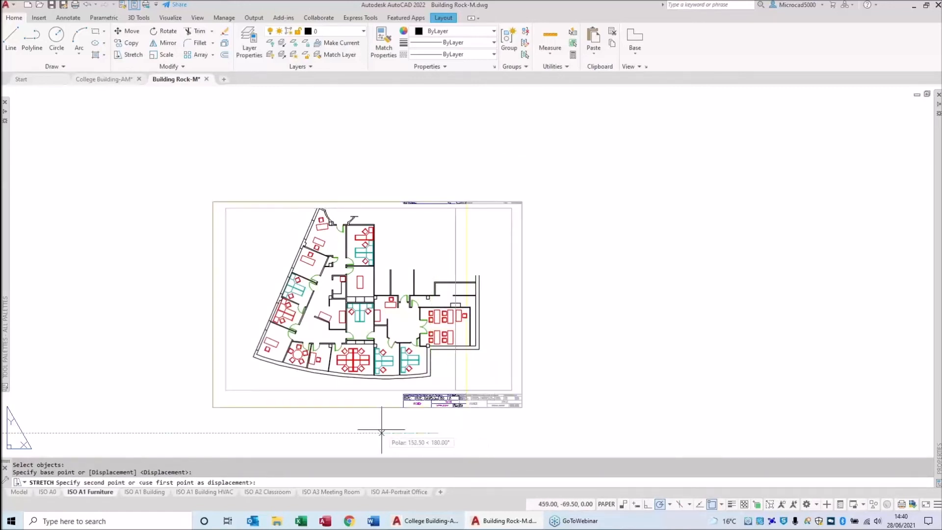
pyautogui.write('11')
pyautogui.press('Return')
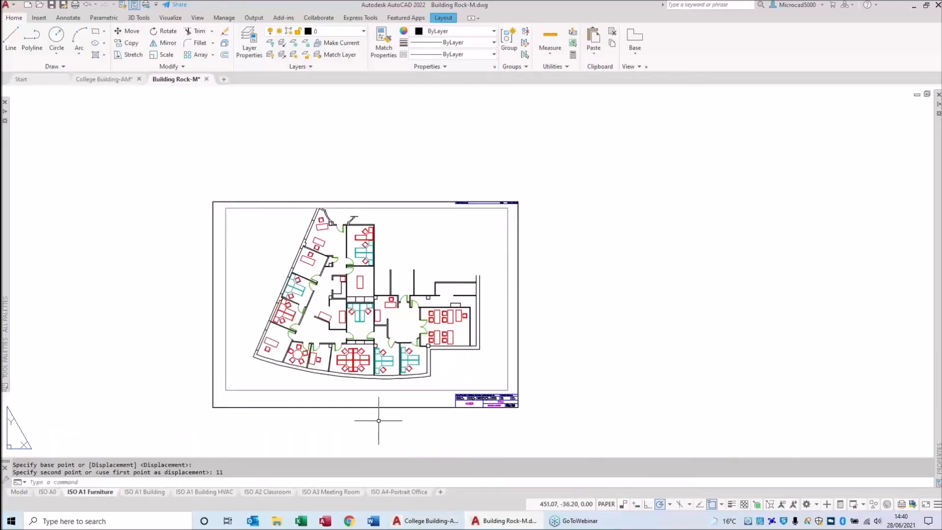
# Redefine the plot window for the resized sheet border, from its lower-left corner to its upper-right corner, with the plot centered.
pyautogui.scroll(2, 371, 357)
pyautogui.moveTo(392, 351); pyautogui.dragTo(483, 344, button='middle')
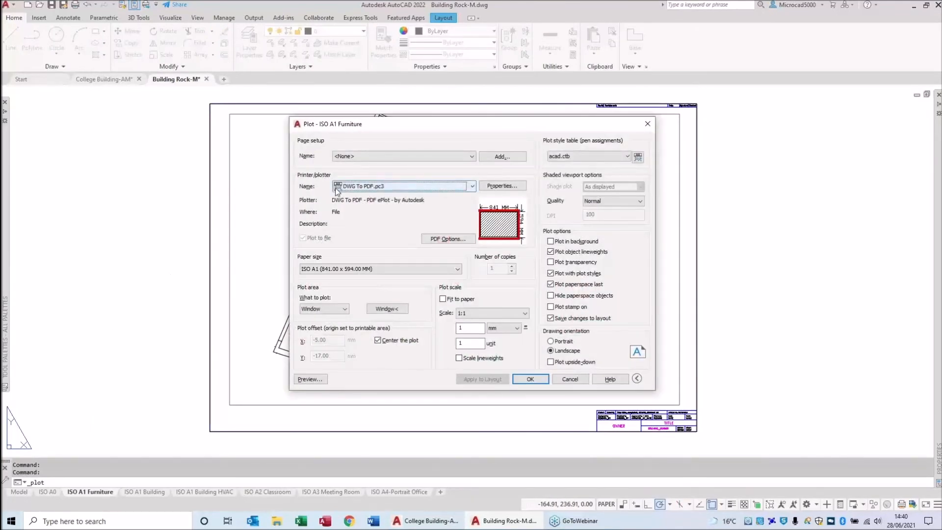
pyautogui.click(378, 309)
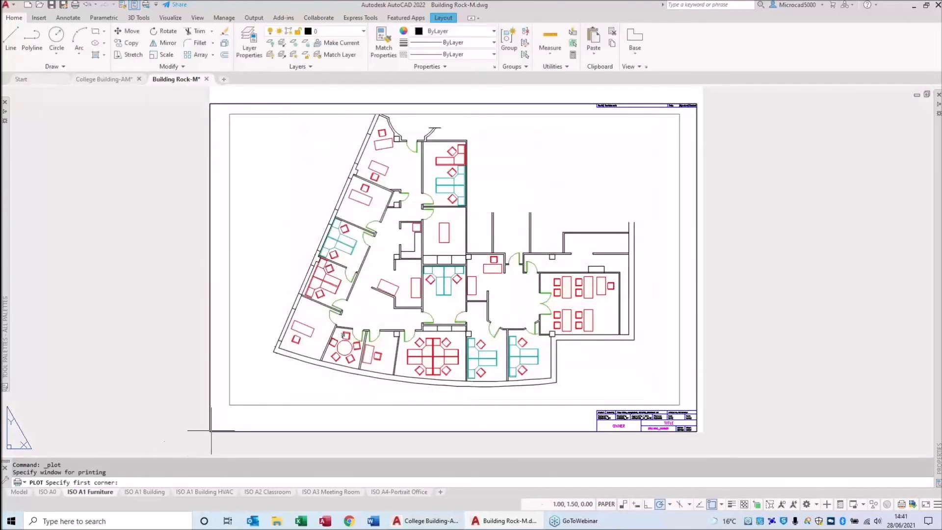
pyautogui.click(211, 431)
pyautogui.click(697, 105)
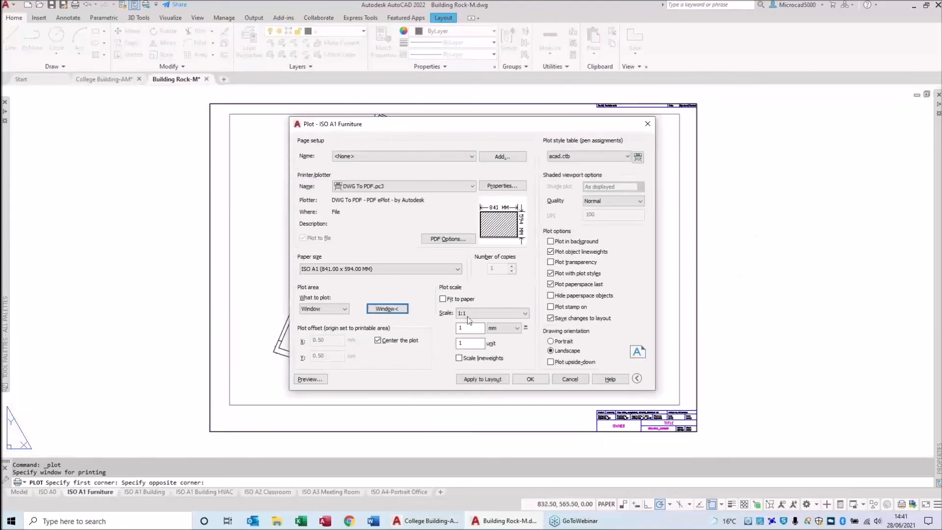
pyautogui.click(378, 340)
pyautogui.click(378, 340)
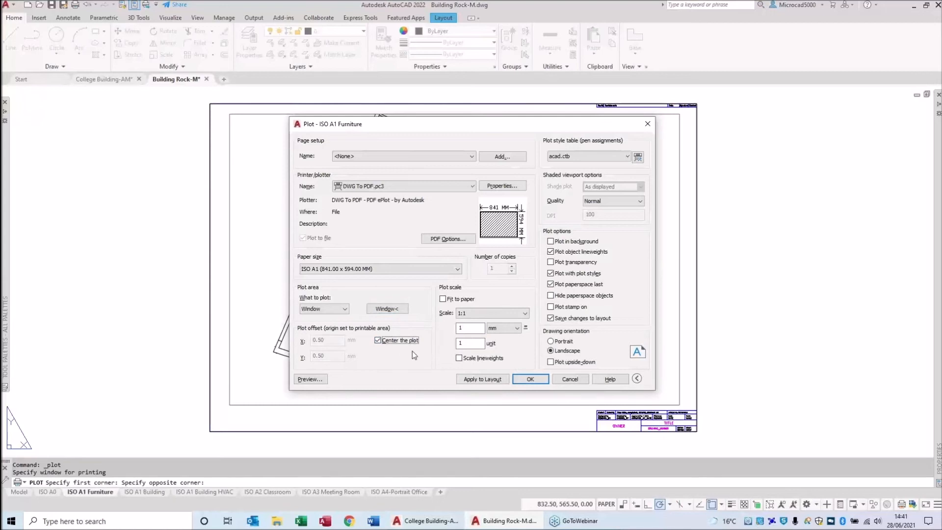
# Review the plot offset, the 1:1 plot scale and the fit-to-paper option in the plot setup.
pyautogui.click(313, 361)
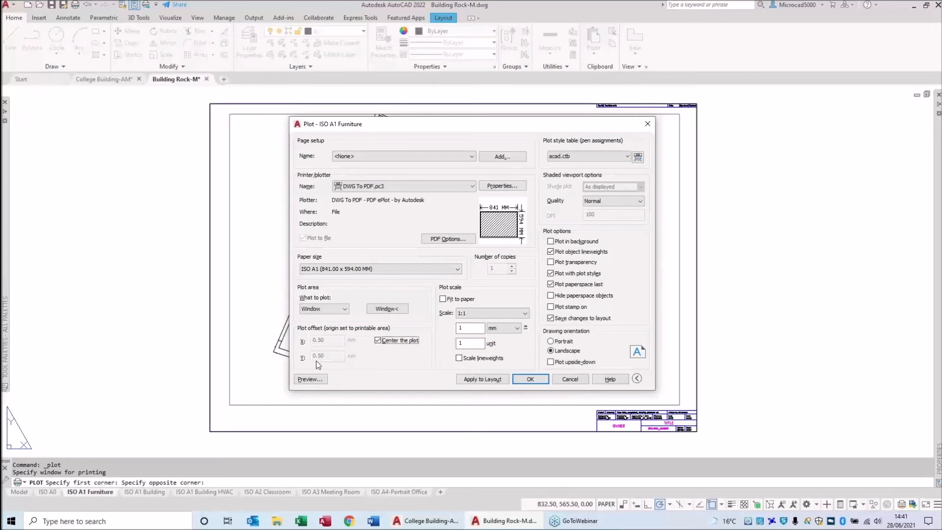
pyautogui.click(462, 317)
pyautogui.press('ctrl')
pyautogui.press('ctrl')
pyautogui.press('ctrl')
pyautogui.press('ctrl')
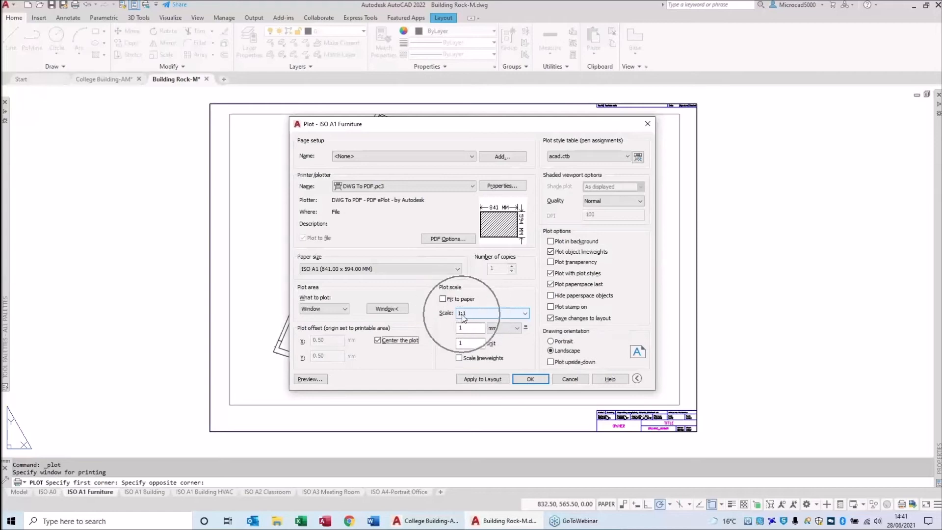
pyautogui.press('ctrl')
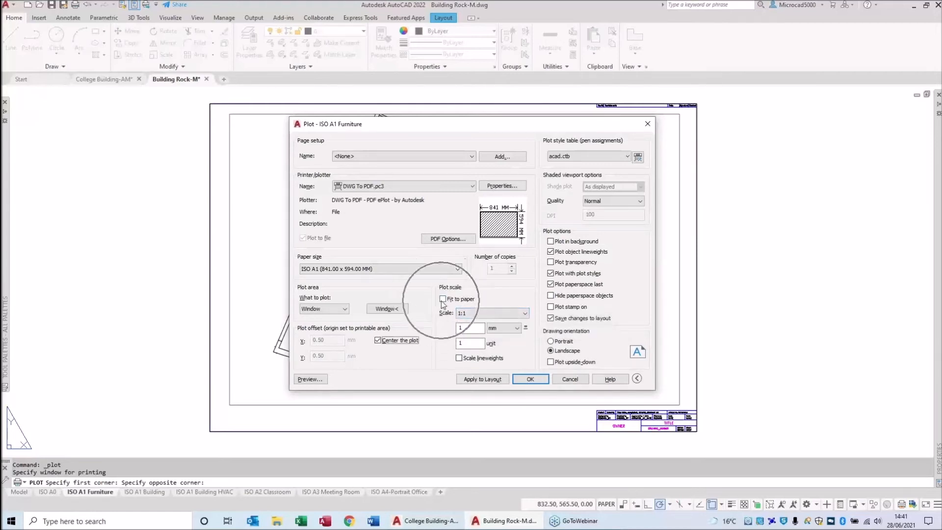
pyautogui.press('ctrl')
pyautogui.press('ctrl')
pyautogui.press('ctrl')
pyautogui.press('ctrl')
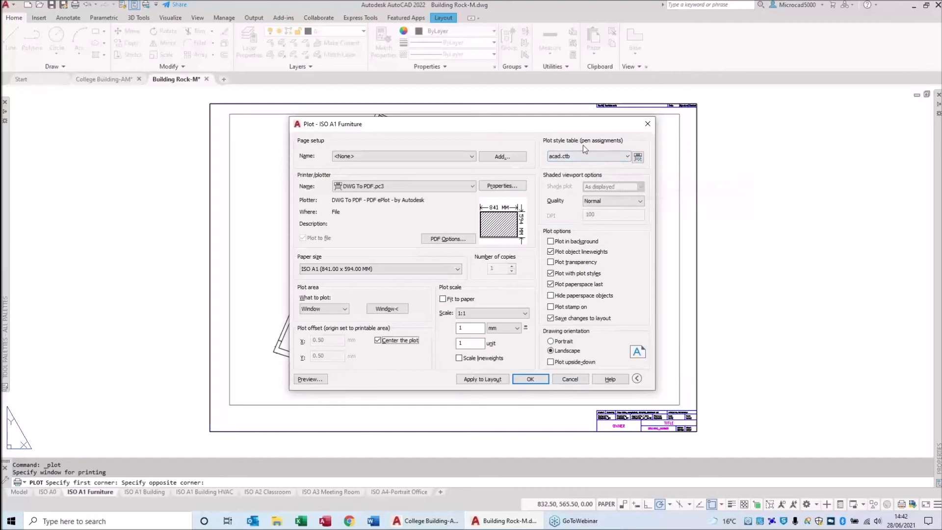
# Choose acad.ctb as the plot style table, open it for editing and browse its list of colour plot styles.
pyautogui.click(627, 157)
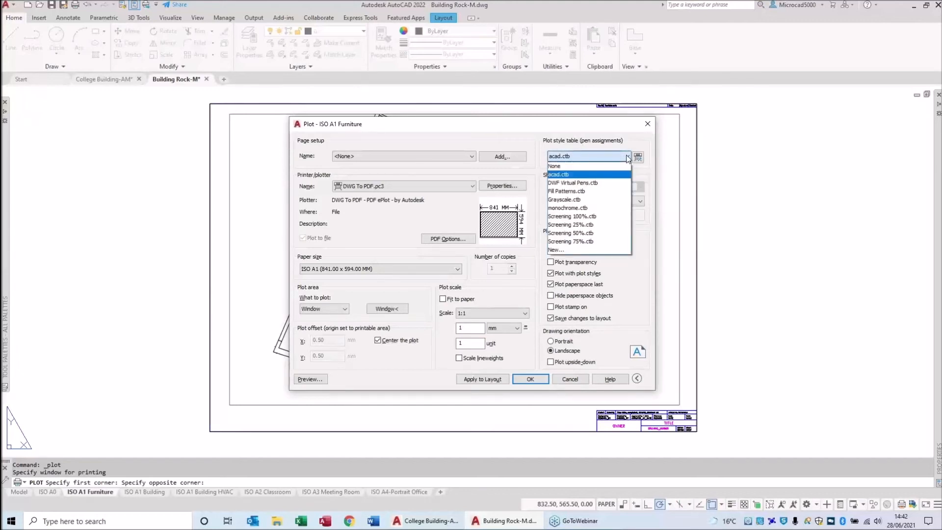
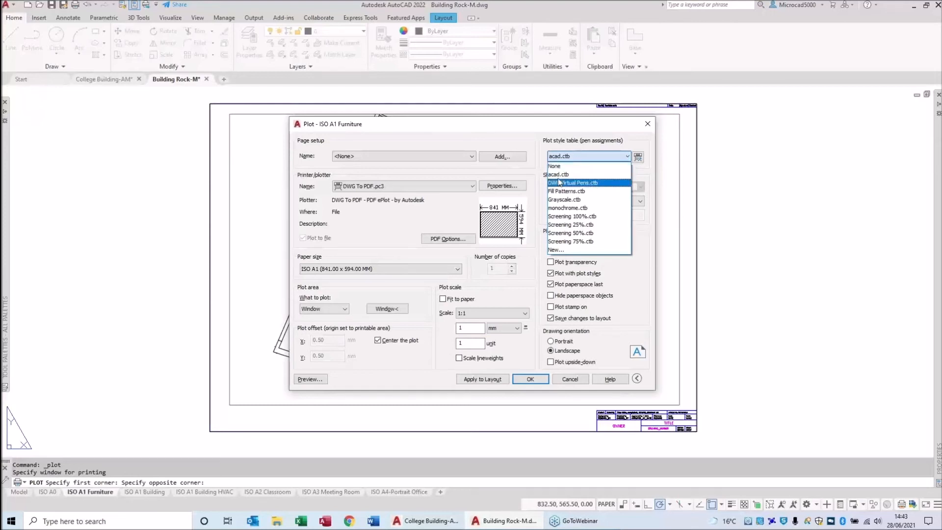
pyautogui.click(556, 176)
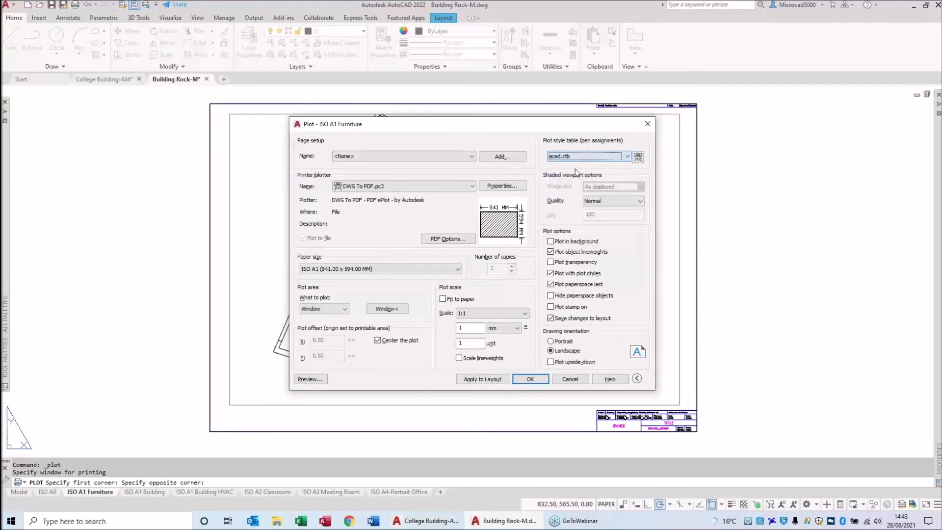
pyautogui.click(637, 156)
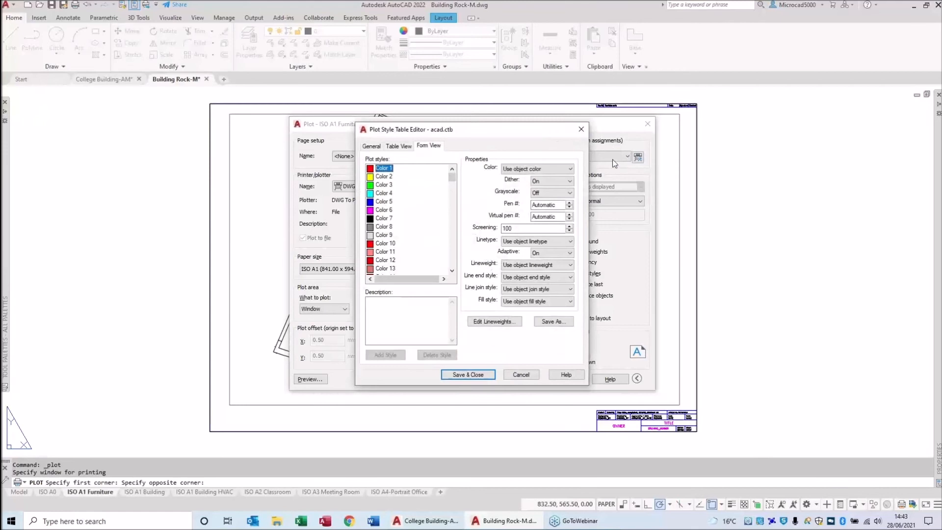
pyautogui.moveTo(521, 132)
pyautogui.mouseDown()
pyautogui.moveTo(490, 122)
pyautogui.moveTo(513, 134)
pyautogui.mouseUp()
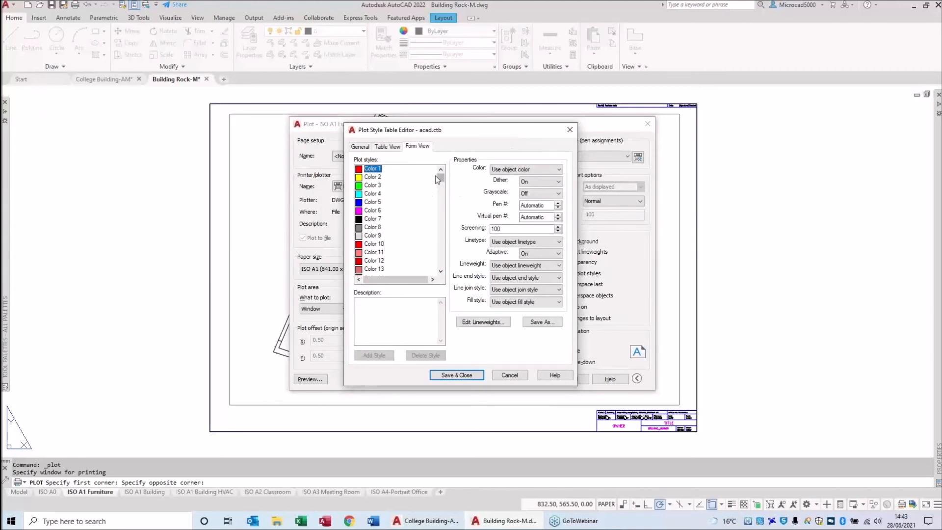
pyautogui.moveTo(439, 176)
pyautogui.mouseDown()
pyautogui.moveTo(440, 236)
pyautogui.moveTo(430, 184)
pyautogui.mouseUp()
pyautogui.scroll(7, 427, 187)
pyautogui.click(420, 169)
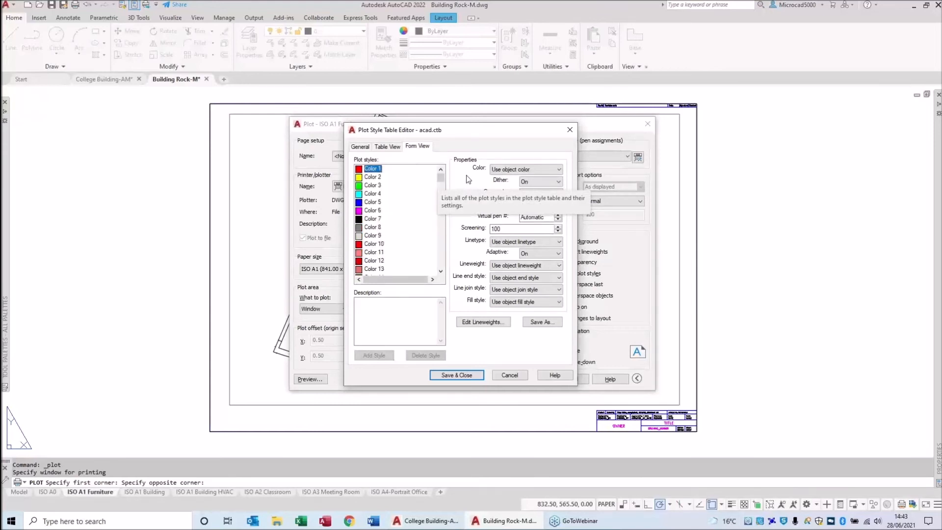
# Try Magenta as the plot colour for Color 1 and return it to Use object color.
pyautogui.click(519, 172)
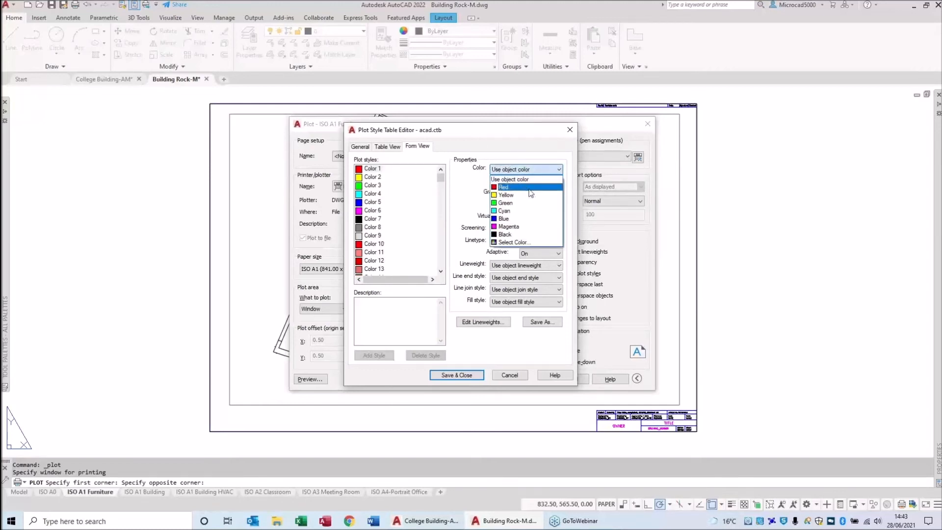
pyautogui.click(535, 226)
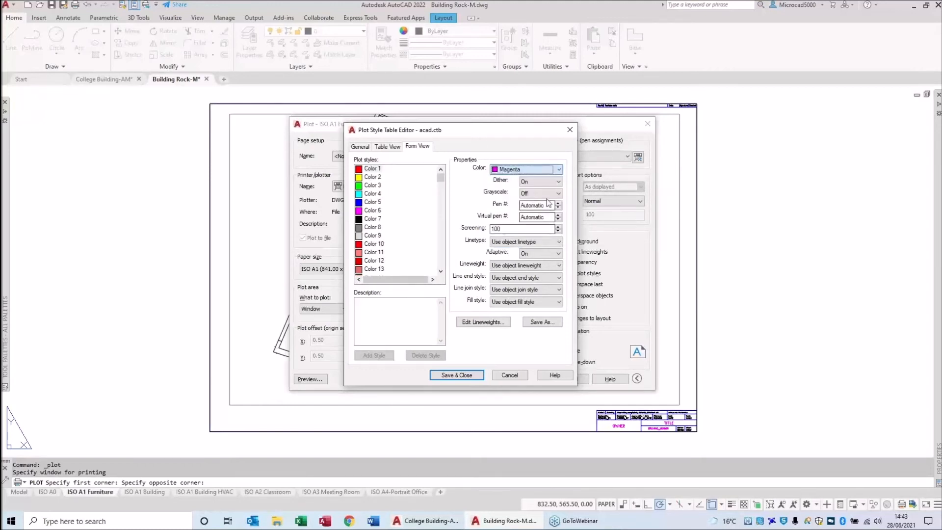
pyautogui.click(543, 170)
pyautogui.click(516, 180)
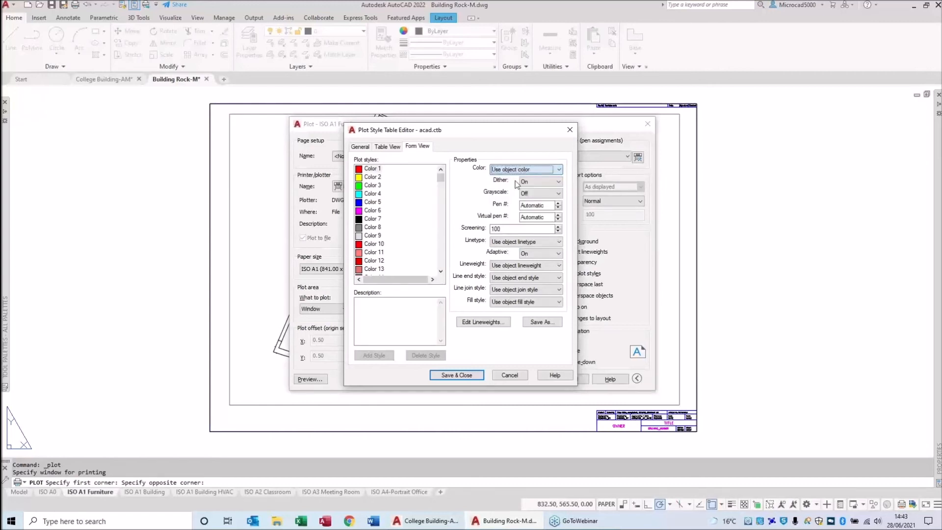
# Examine the lineweights available for the Color 1 plot style.
pyautogui.click(511, 268)
pyautogui.press('ctrl')
pyautogui.press('ctrl')
pyautogui.press('ctrl')
pyautogui.press('ctrl')
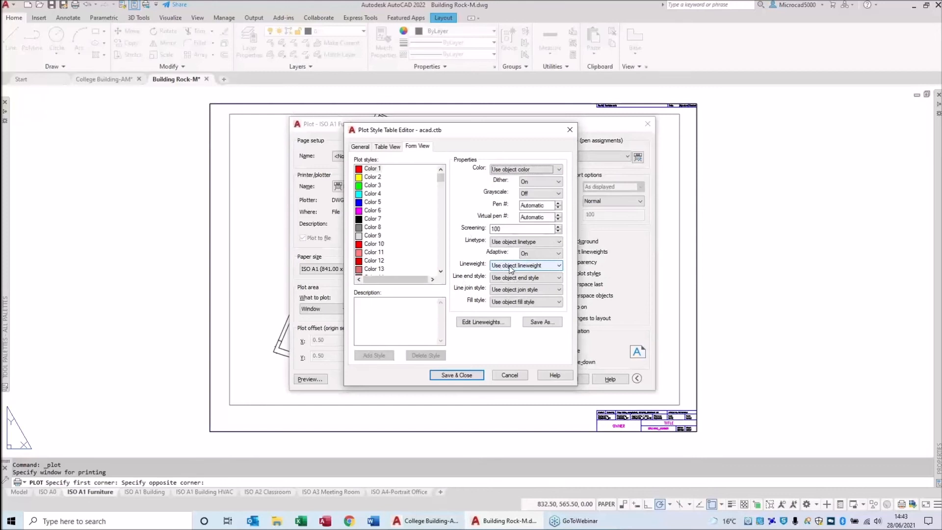
pyautogui.click(511, 268)
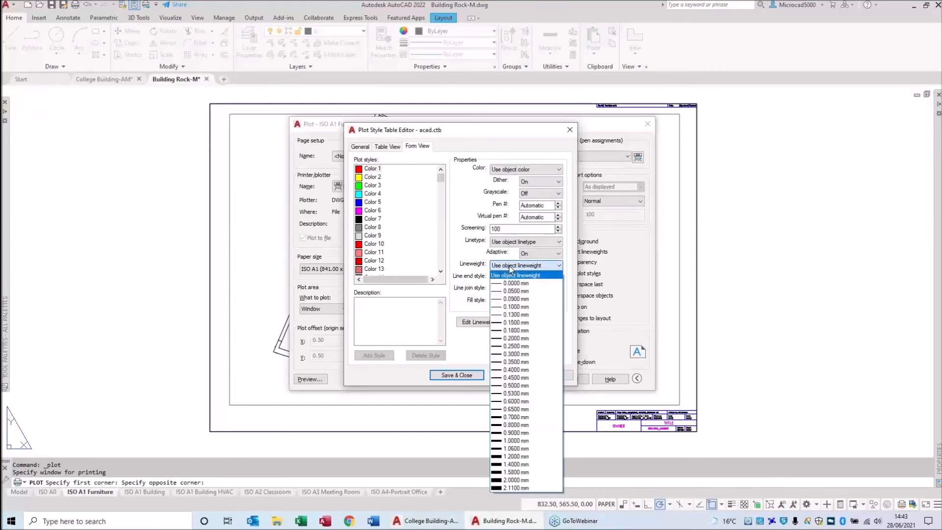
pyautogui.click(511, 269)
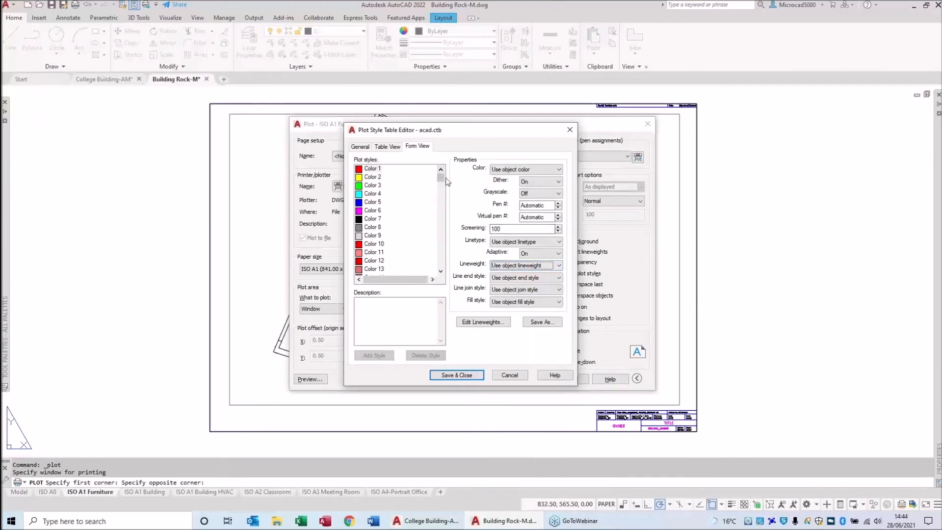
# Try a 2.0000 mm lineweight for Color 110 and return it to Use object lineweight.
pyautogui.moveTo(443, 177); pyautogui.dragTo(444, 213)
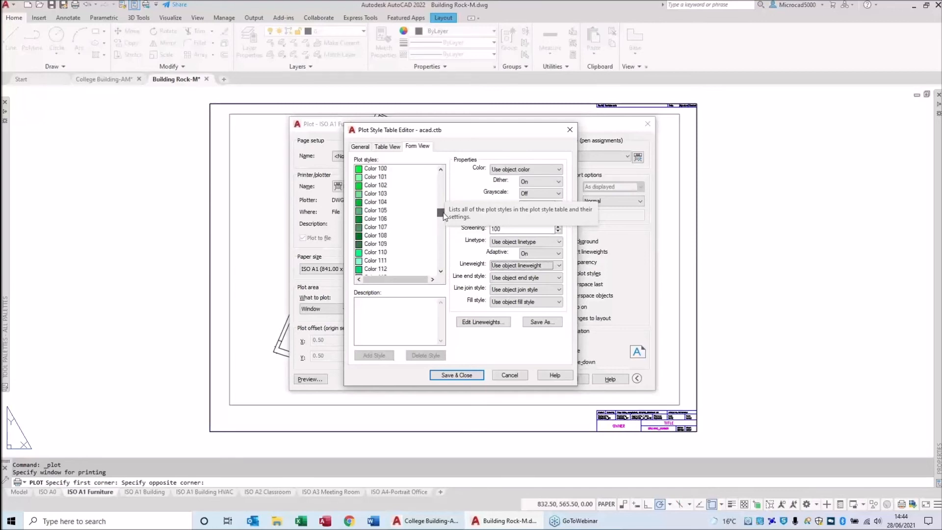
pyautogui.click(374, 253)
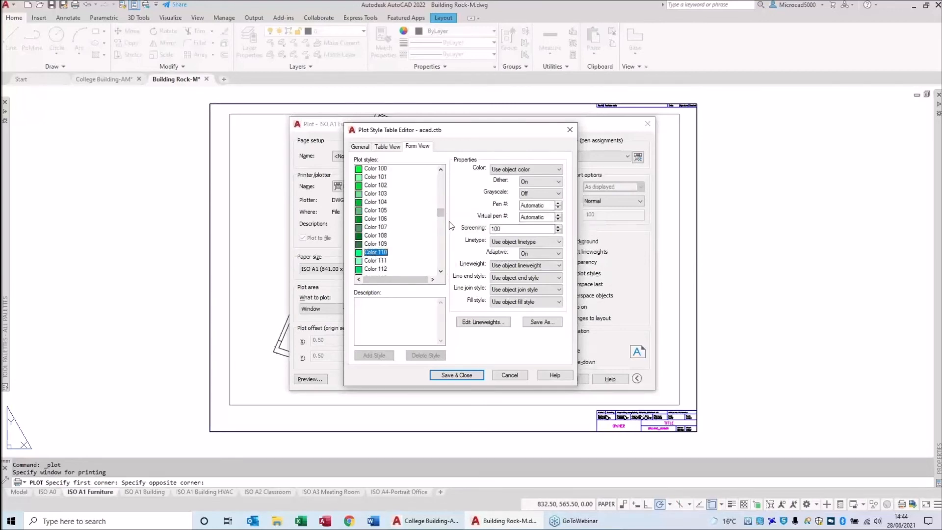
pyautogui.click(503, 265)
pyautogui.click(503, 266)
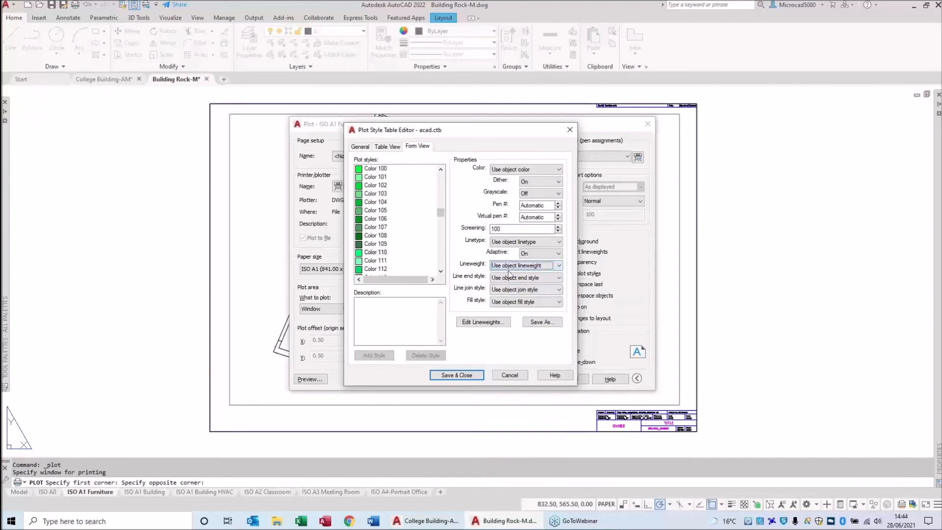
pyautogui.click(510, 268)
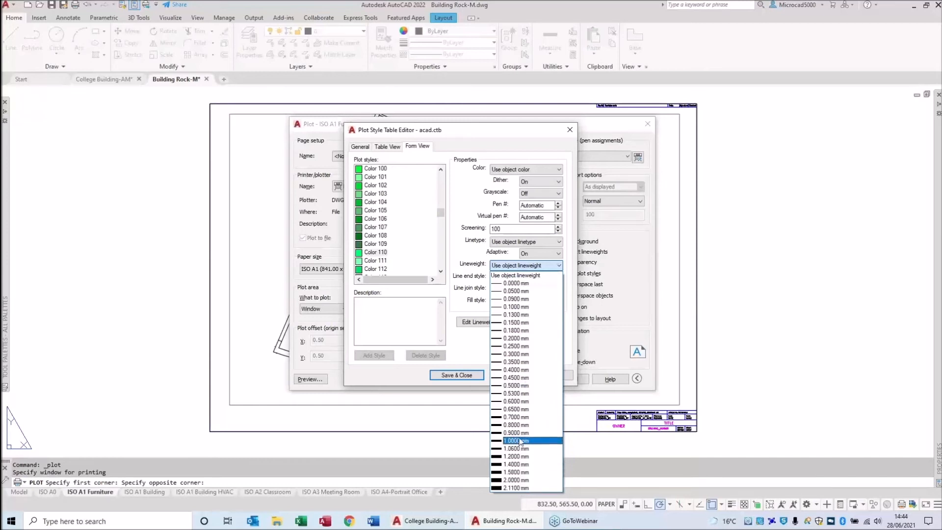
pyautogui.click(516, 480)
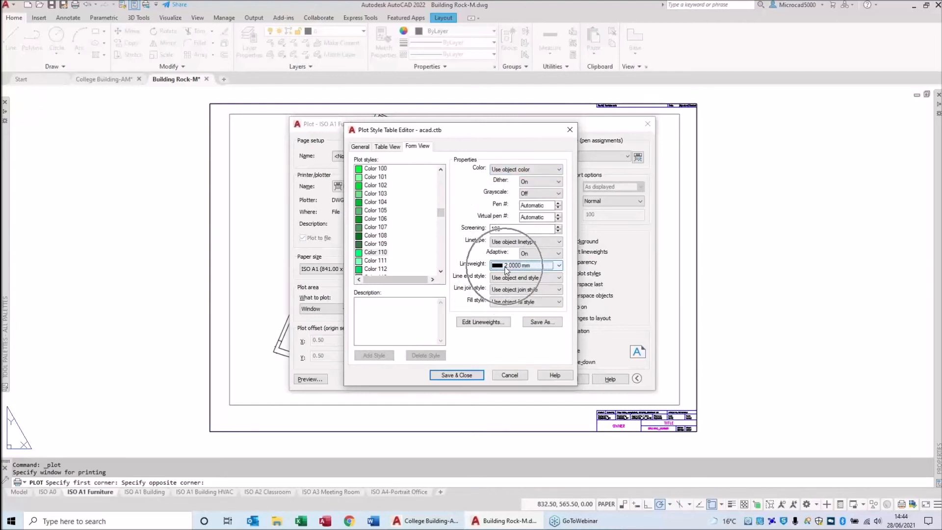
pyautogui.click(506, 270)
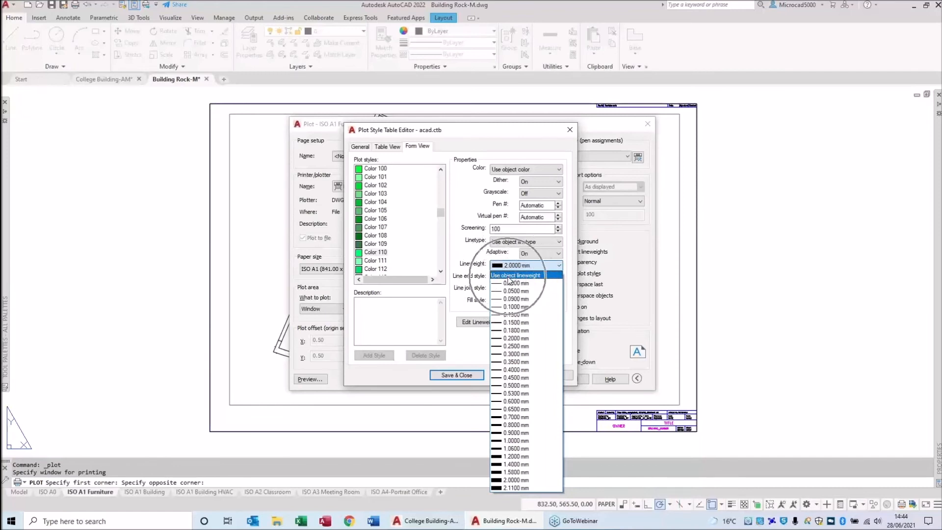
pyautogui.click(508, 276)
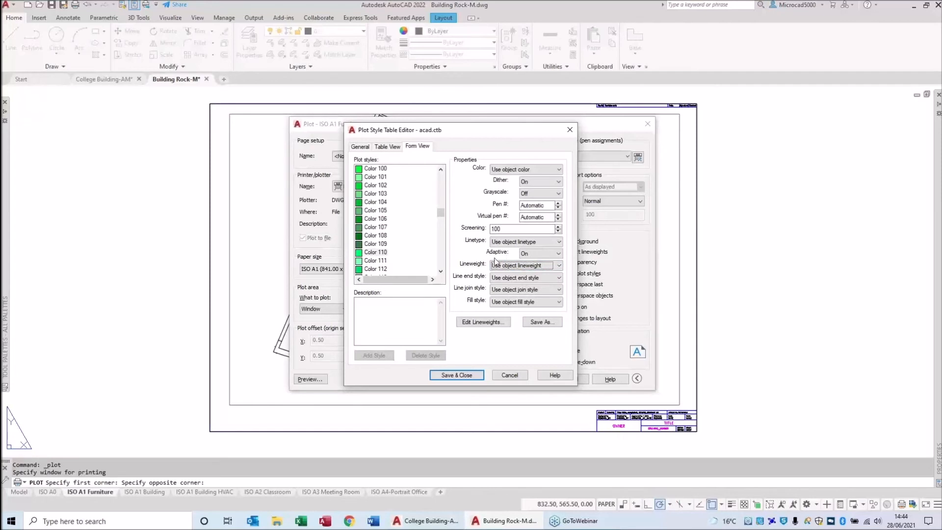
# Set the plot colour of the Color 2 (yellow) plot style to Magenta.
pyautogui.moveTo(441, 214); pyautogui.dragTo(440, 175)
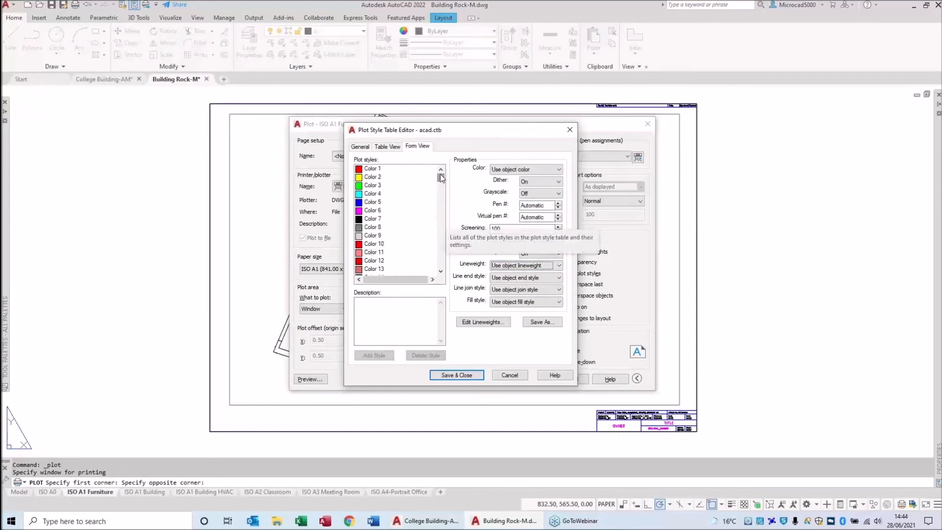
pyautogui.click(372, 178)
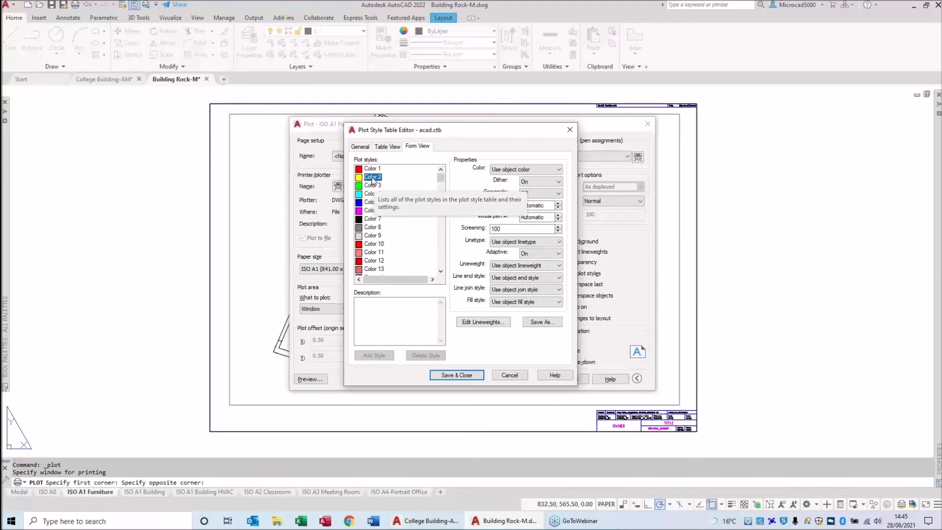
pyautogui.click(504, 170)
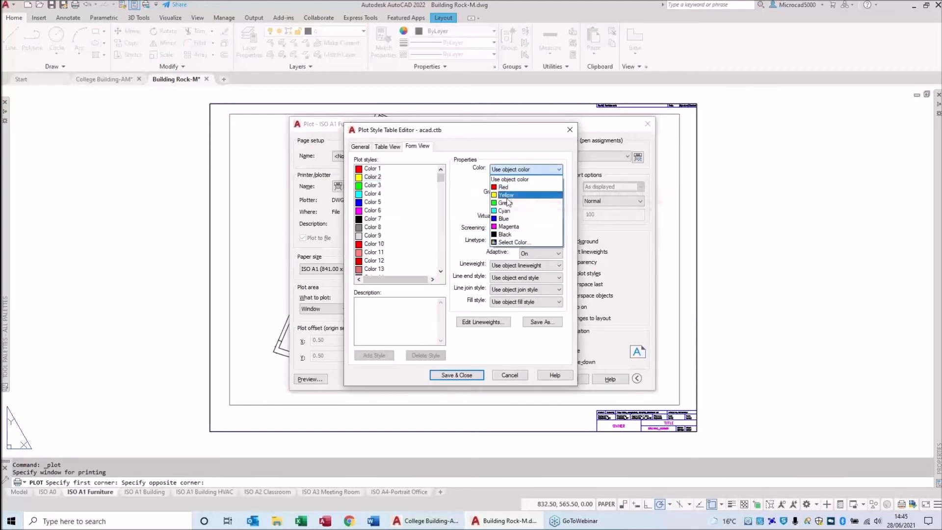
pyautogui.click(509, 227)
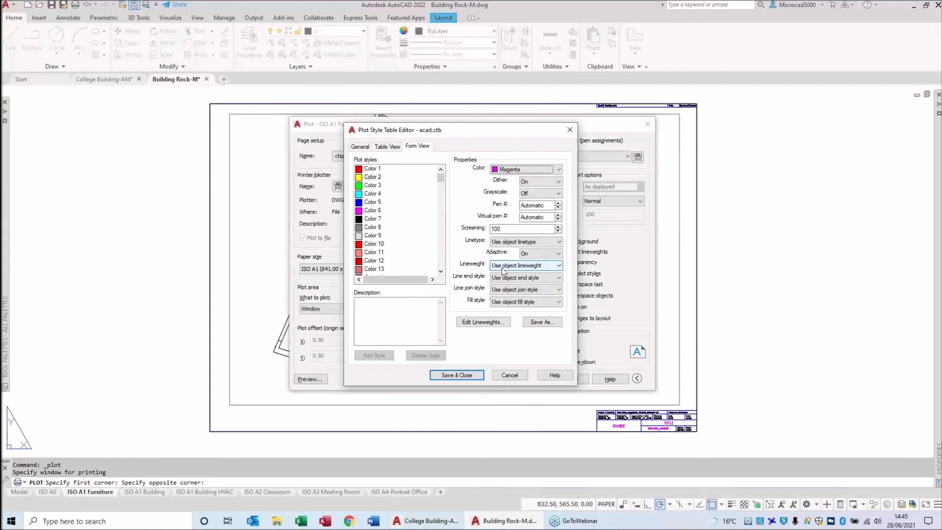
# Save the edited plot style table as office std and select office std.ctb for the ISO A1 Furniture plot.
pyautogui.click(537, 324)
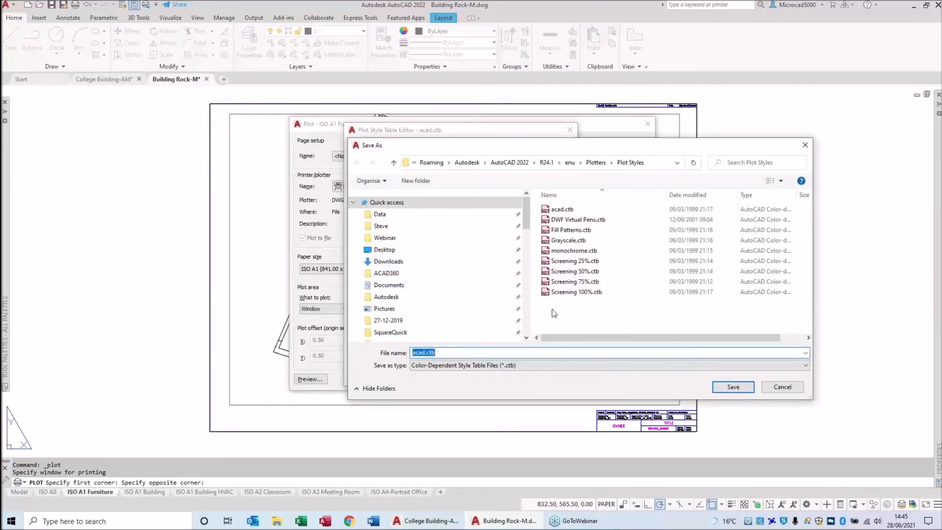
pyautogui.write('office std')
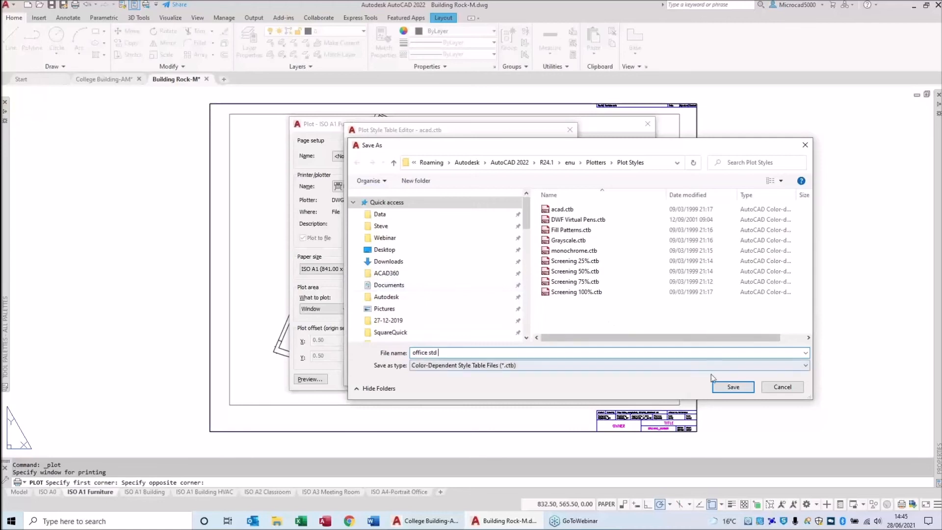
pyautogui.click(728, 387)
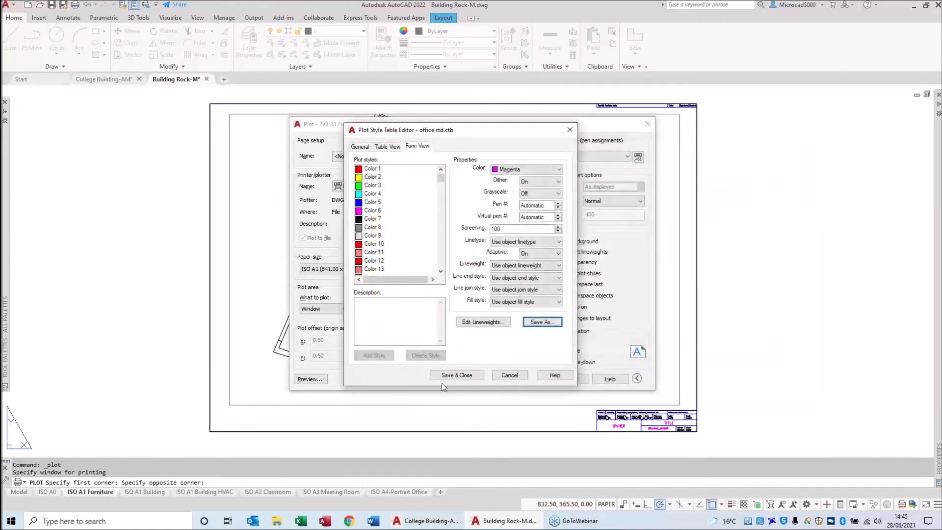
pyautogui.click(458, 376)
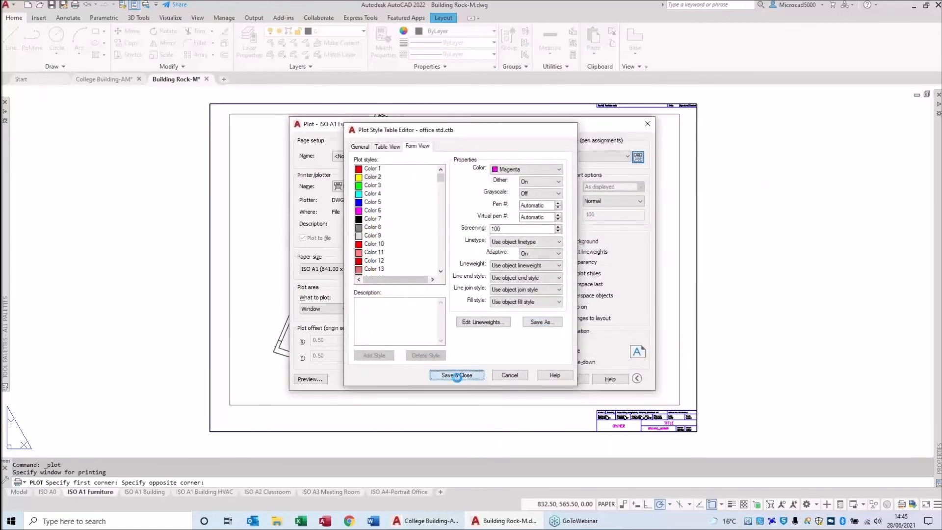
pyautogui.click(623, 156)
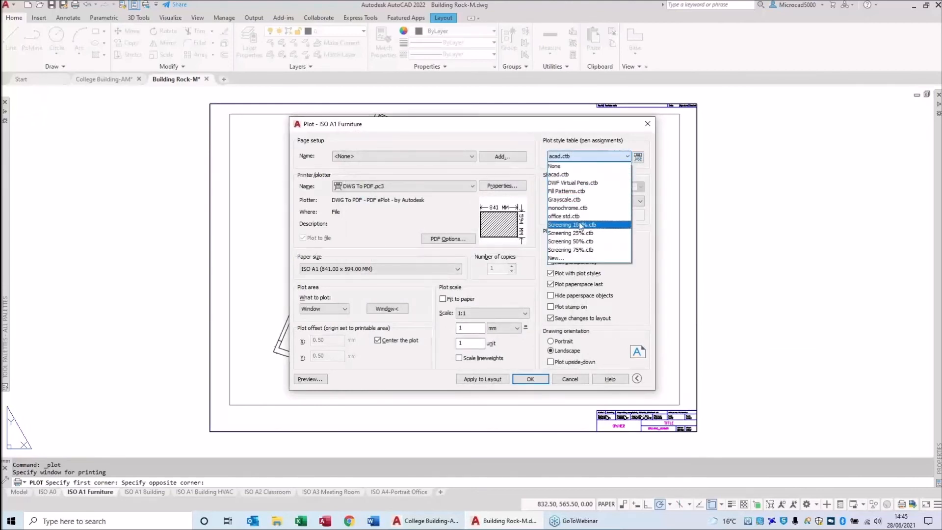
pyautogui.click(573, 216)
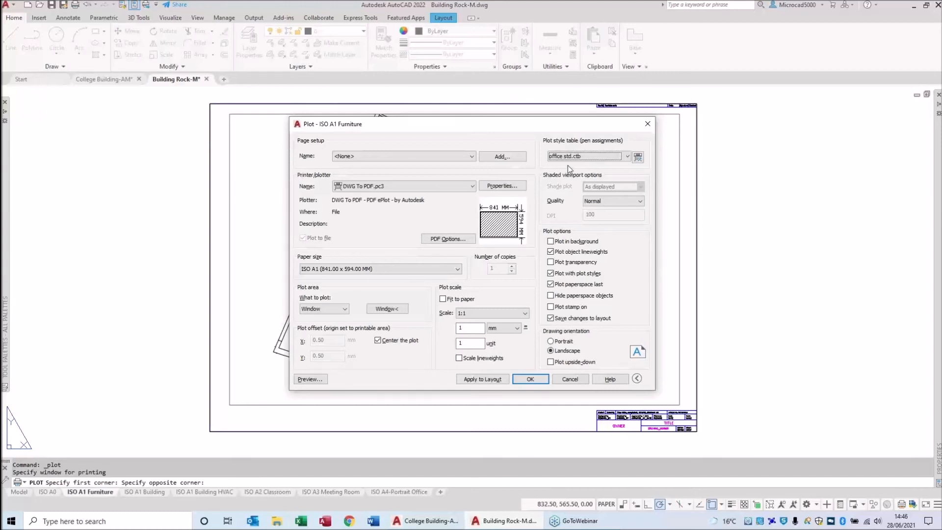
# Try turning off the options to plot object lineweights and plot with plot styles, switching each back on.
pyautogui.click(550, 252)
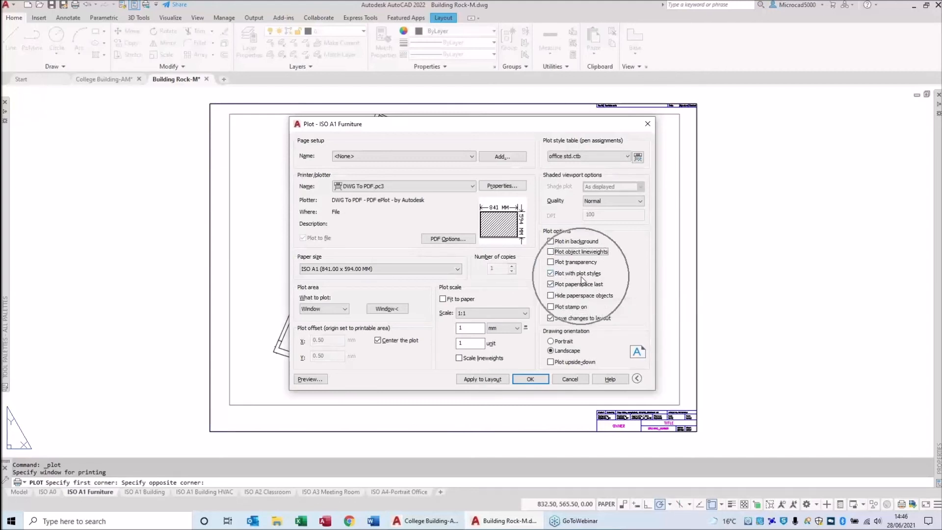
pyautogui.click(551, 252)
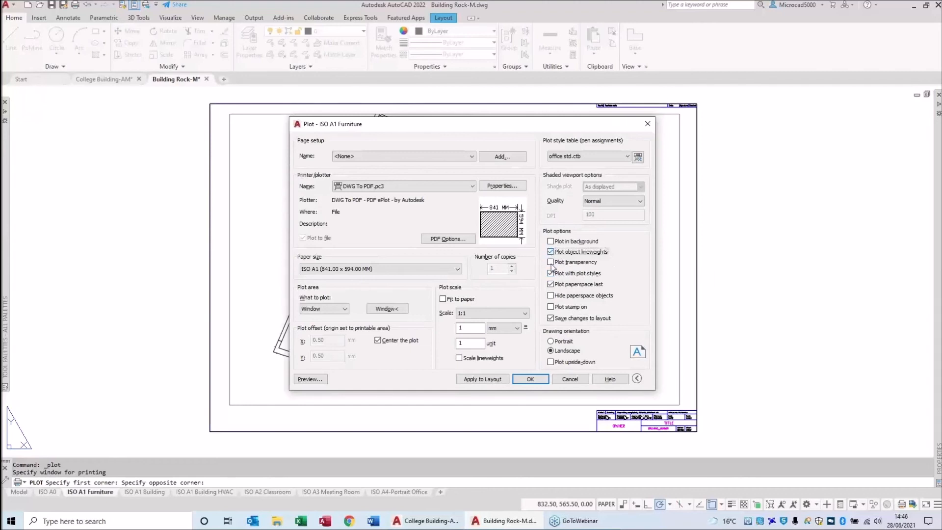
pyautogui.click(550, 274)
pyautogui.click(550, 274)
# Turn on plot transparency, leave paperspace objects unhidden, and apply the plot settings to the layout.
pyautogui.click(549, 263)
pyautogui.click(550, 263)
pyautogui.click(551, 263)
pyautogui.click(550, 262)
pyautogui.click(551, 263)
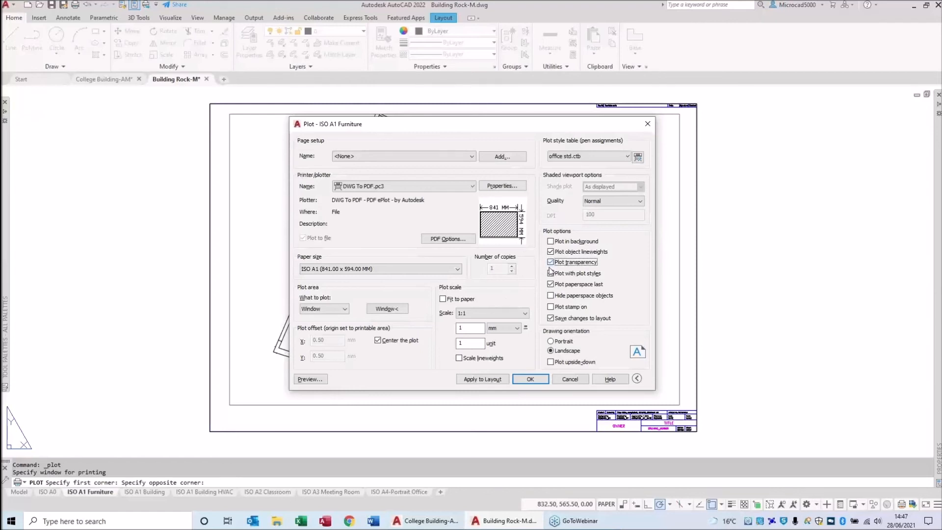
pyautogui.click(550, 296)
pyautogui.click(551, 295)
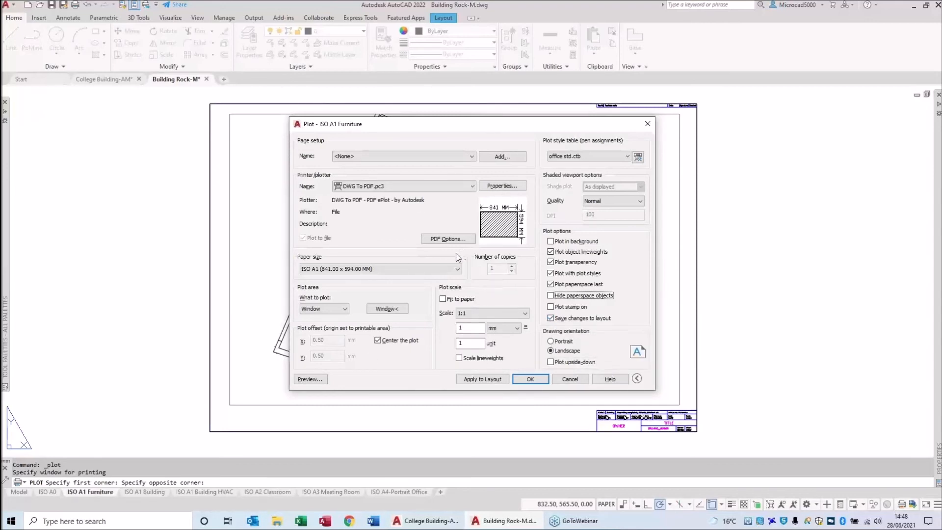
pyautogui.click(481, 381)
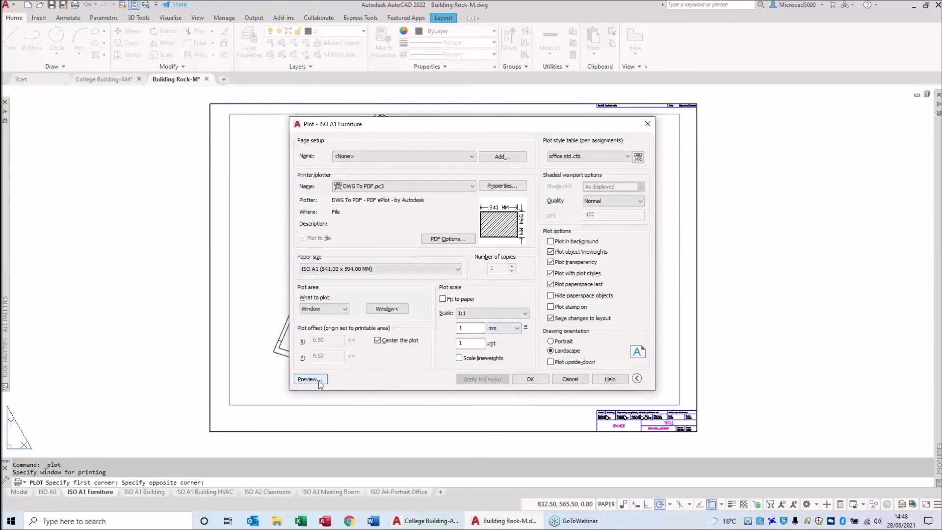
# Preview the plot with office std.ctb and examine the colours and lineweights of the floor plan up close.
pyautogui.moveTo(493, 224)
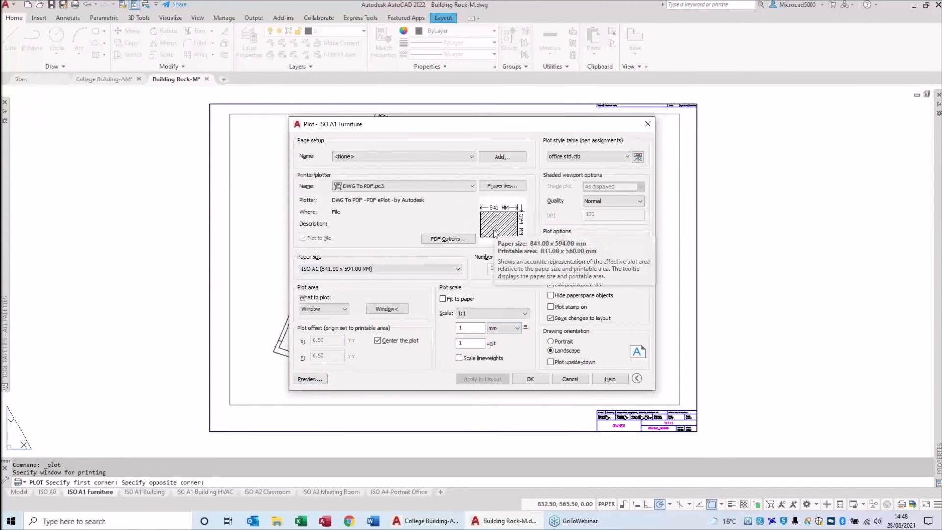
pyautogui.click(310, 379)
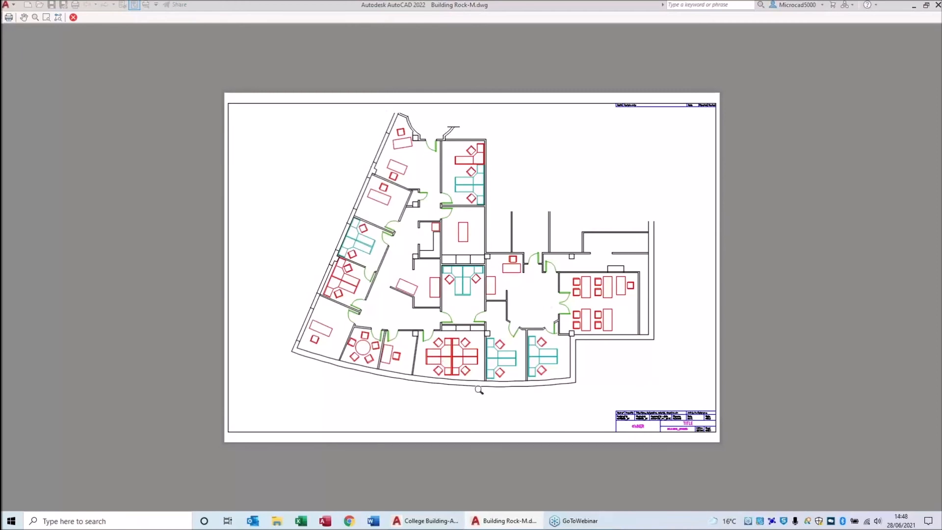
pyautogui.scroll(10, 480, 385)
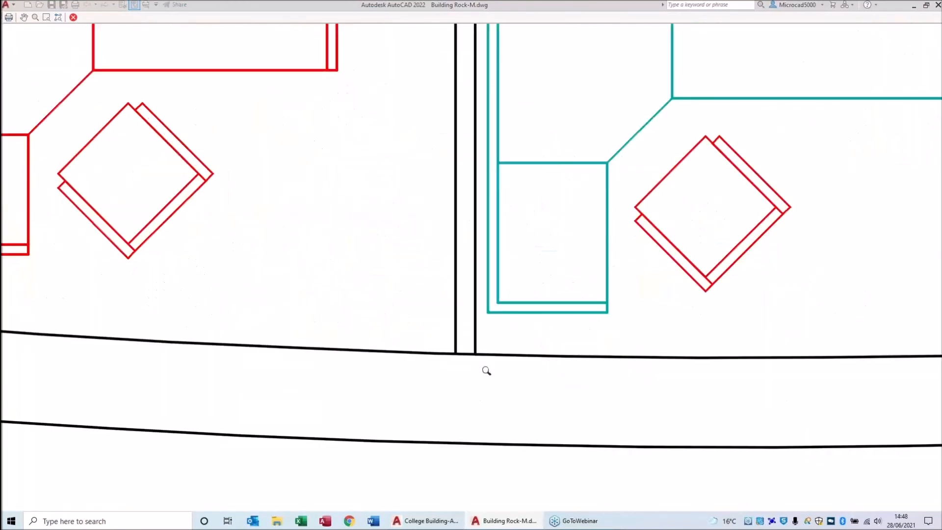
pyautogui.scroll(-10, 495, 307)
pyautogui.scroll(5, 488, 303)
pyautogui.scroll(-3, 480, 295)
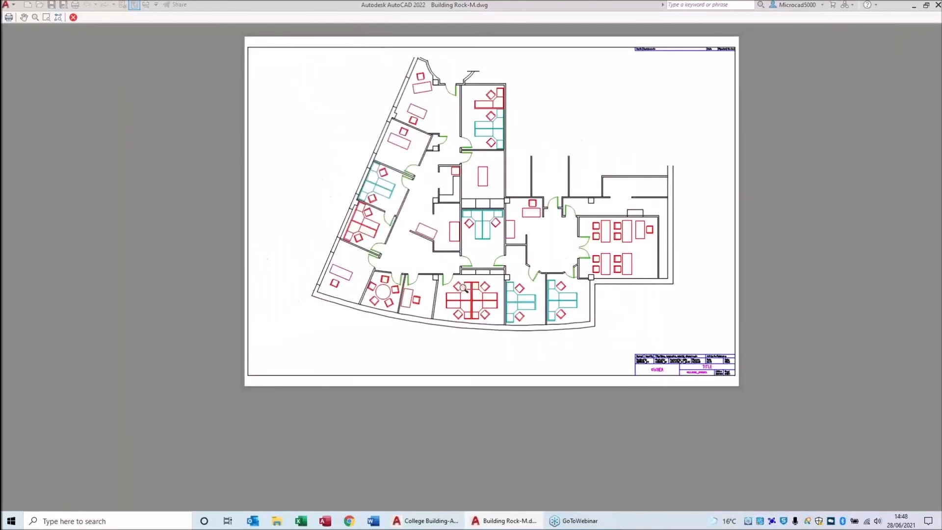
pyautogui.press('Escape')
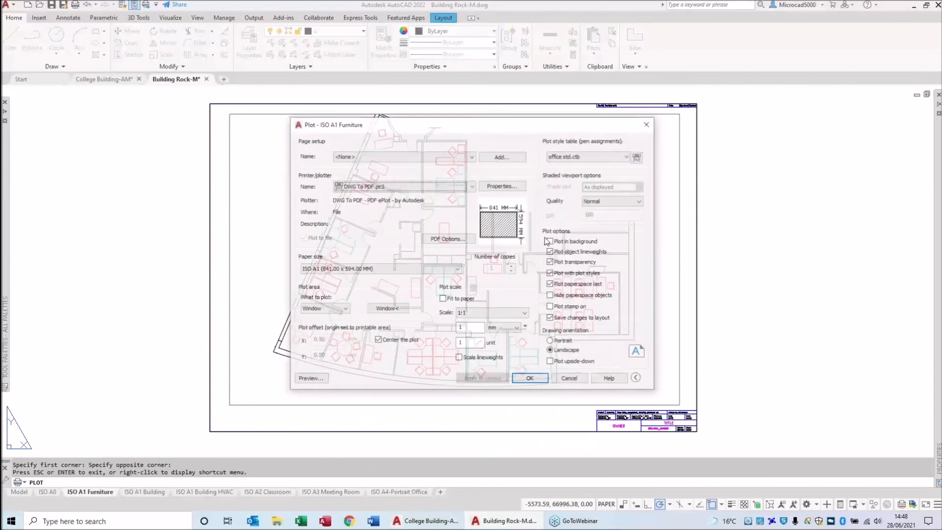
# Try the monochrome.ctb plot style table and preview the sheet with it.
pyautogui.click(621, 157)
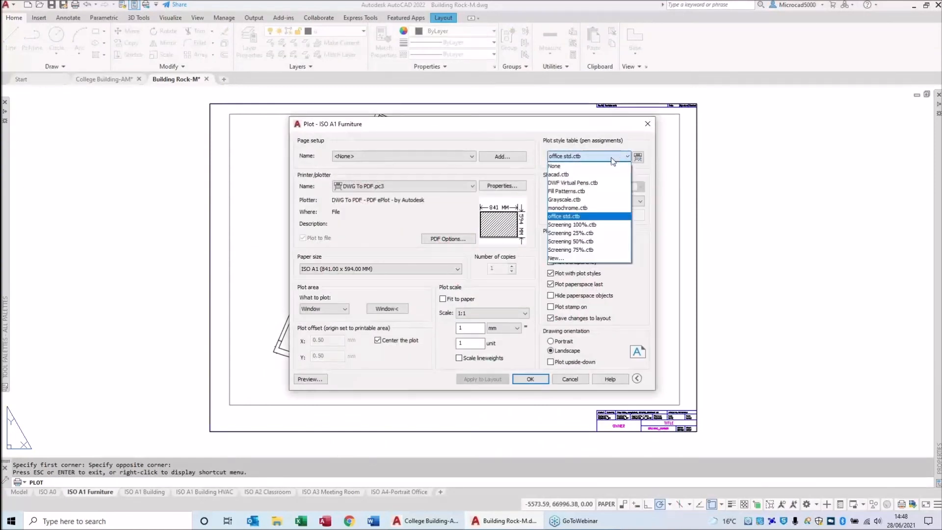
pyautogui.click(566, 206)
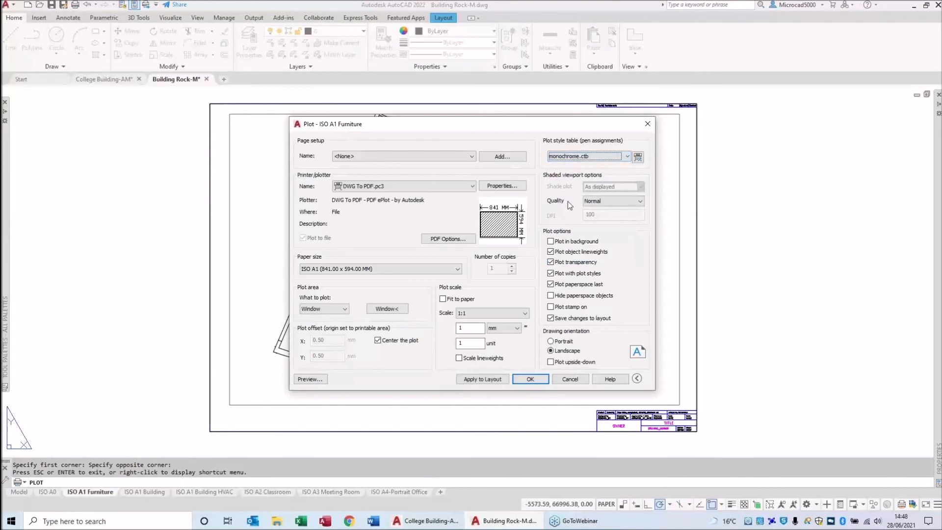
pyautogui.click(313, 379)
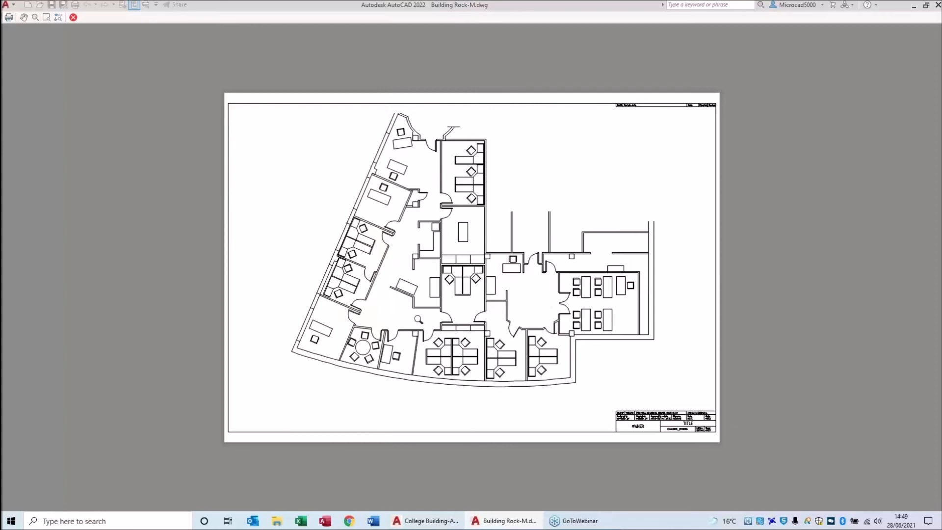
pyautogui.press('Escape')
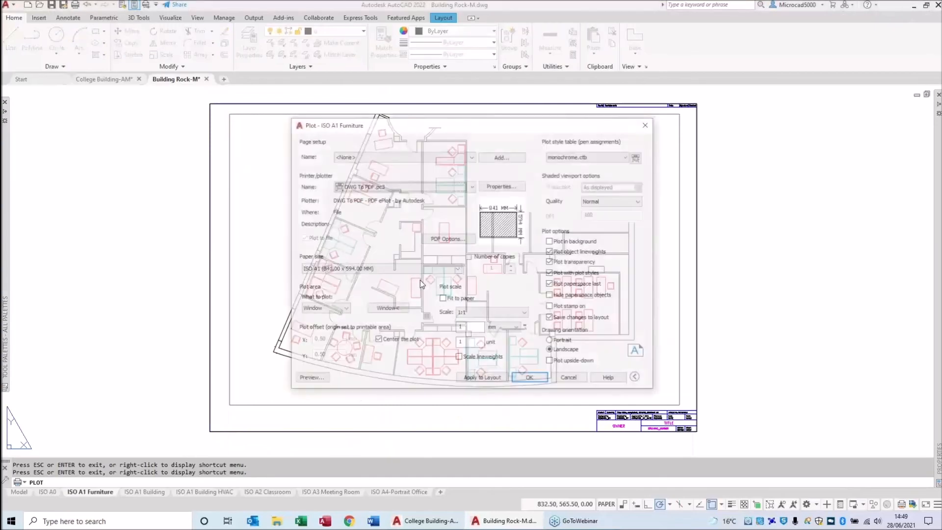
# Set the plot style table to acad.ctb and apply it to the layout.
pyautogui.click(569, 157)
pyautogui.click(563, 172)
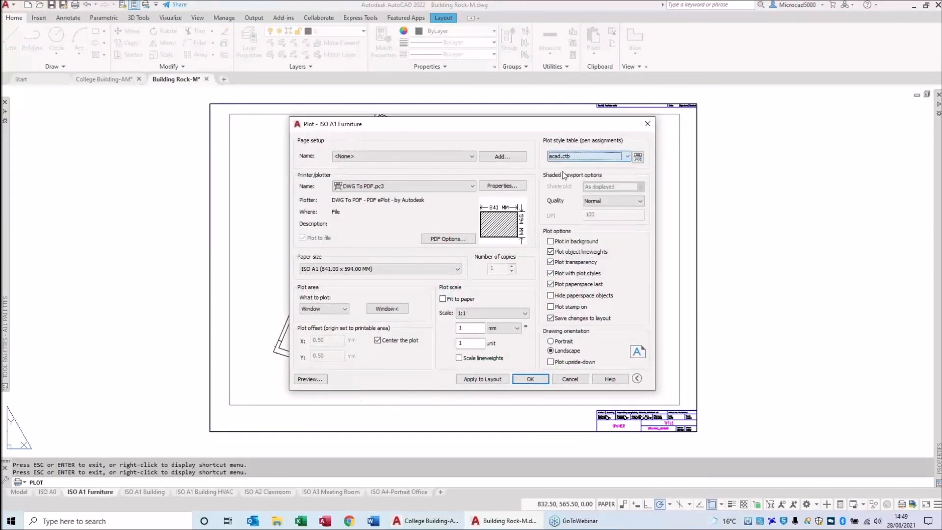
pyautogui.click(485, 379)
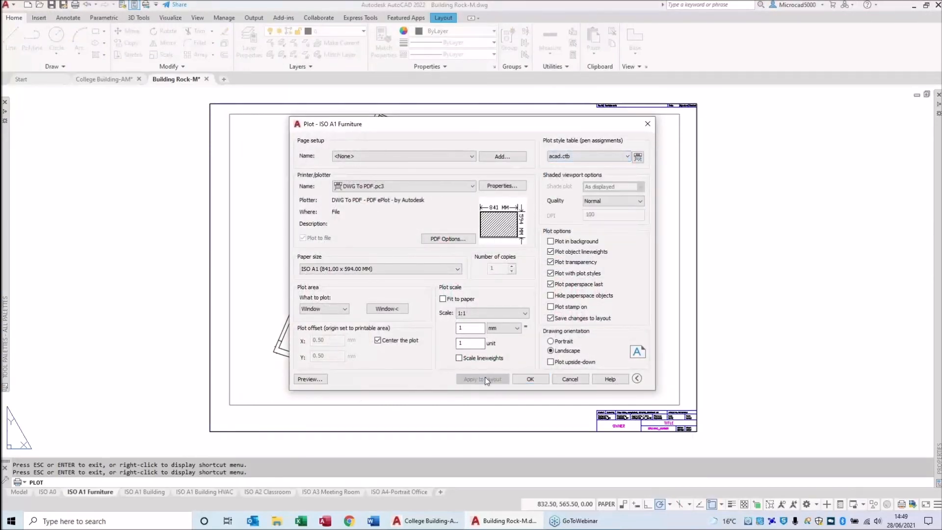
# Plot the layout to Building Rock-M-ISO A1 Furniture.pdf in the Webinar 7 folder.
pyautogui.click(532, 380)
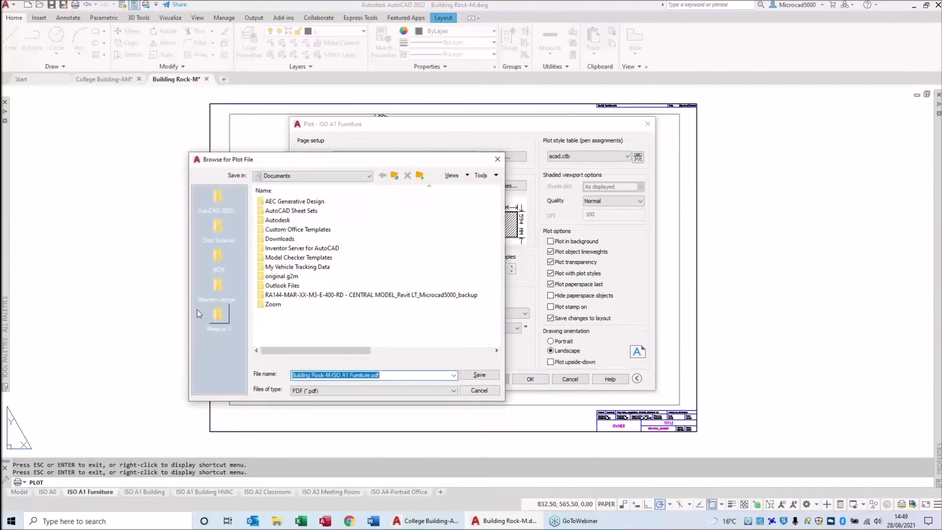
pyautogui.click(218, 316)
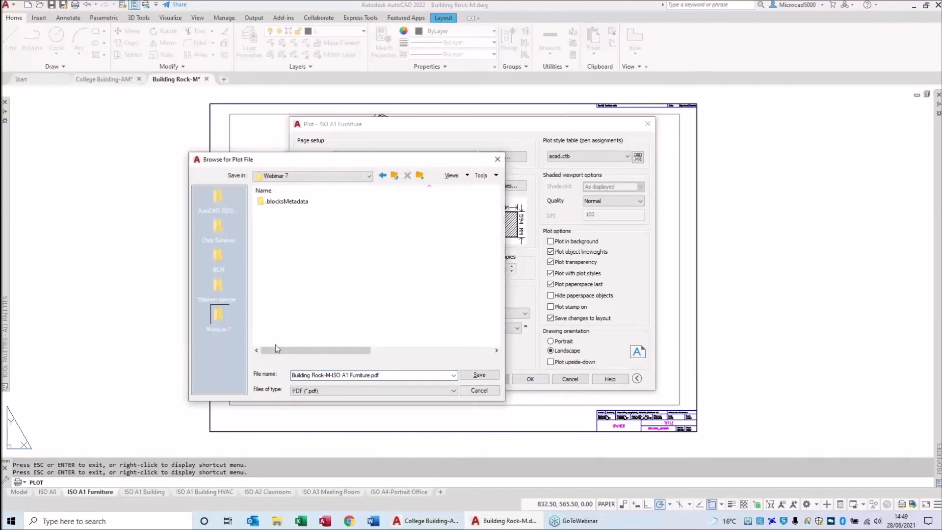
pyautogui.click(478, 376)
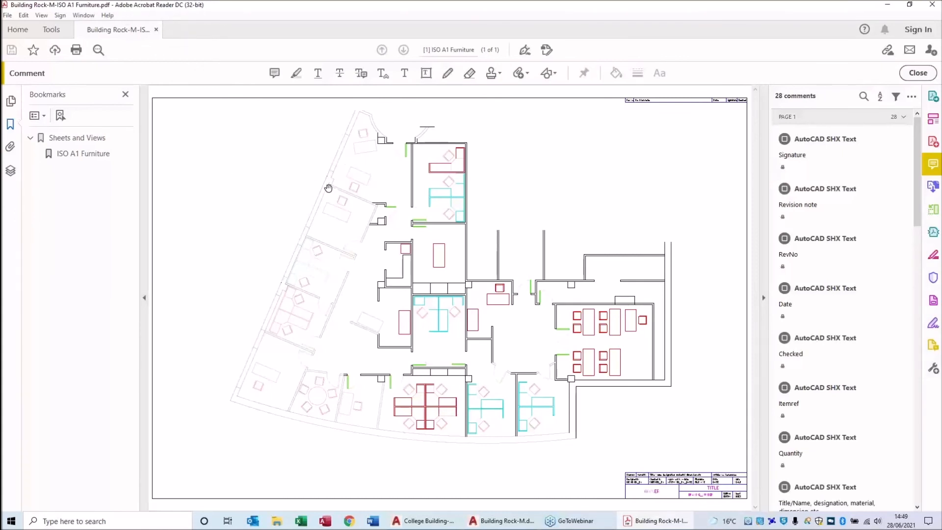
# Check the layers in the plotted PDF by switching Furniture, Cubicles and Walls off and on, and close the PDF.
pyautogui.click(10, 173)
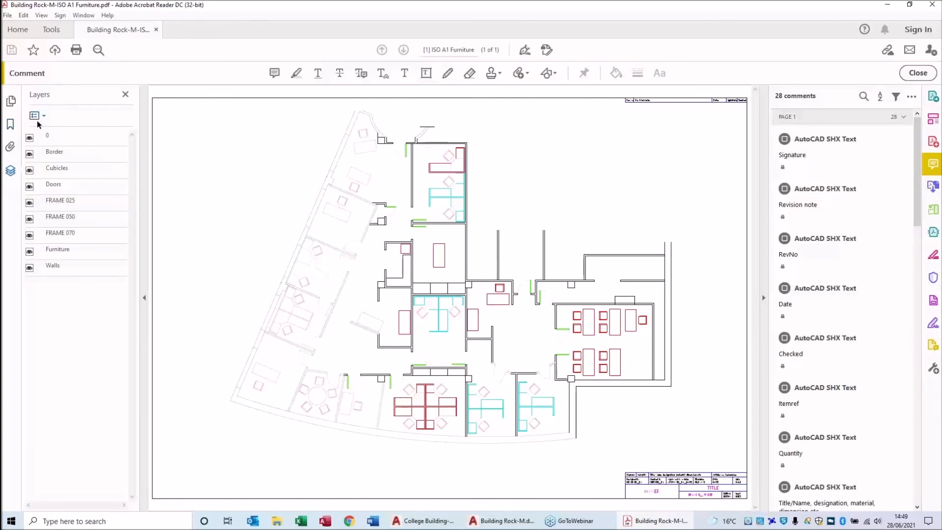
pyautogui.click(30, 252)
pyautogui.click(29, 252)
pyautogui.click(29, 170)
pyautogui.click(30, 170)
pyautogui.click(29, 268)
pyautogui.click(30, 268)
pyautogui.click(29, 251)
pyautogui.click(29, 268)
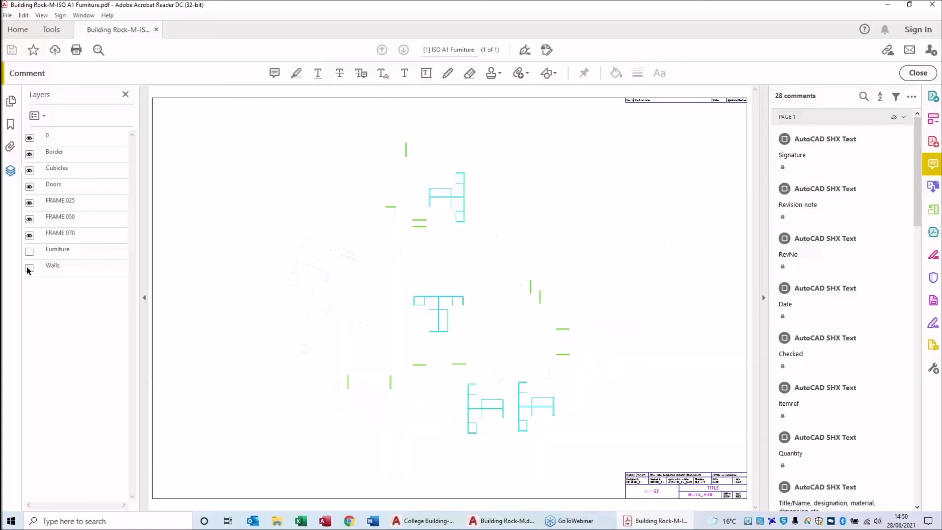
pyautogui.click(30, 268)
pyautogui.click(29, 251)
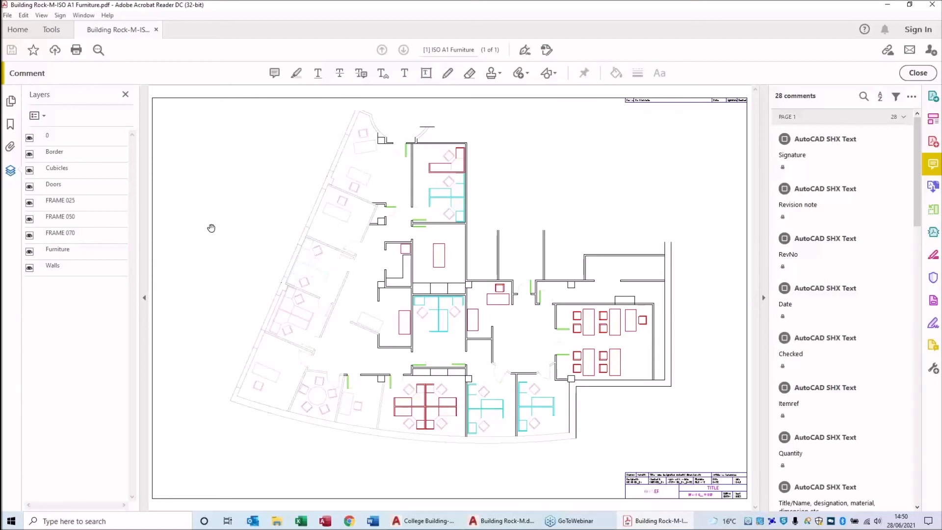
pyautogui.click(934, 5)
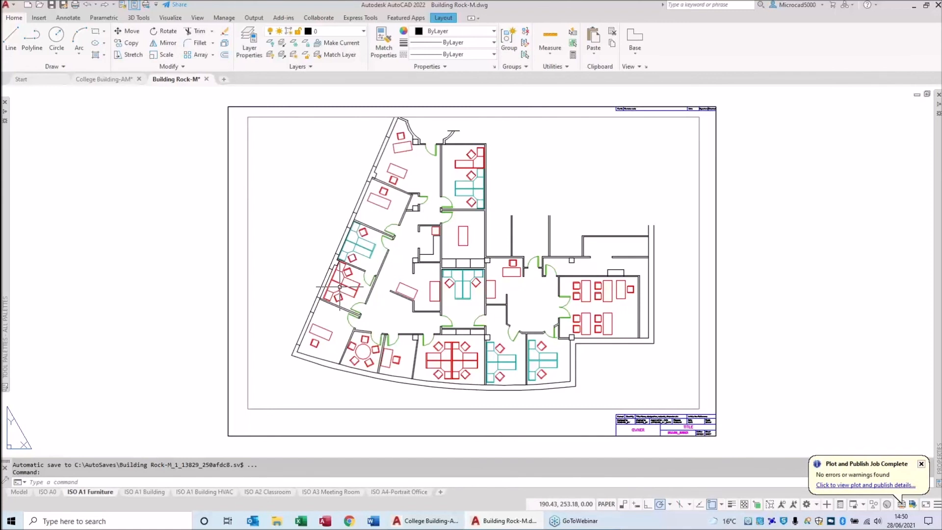
# Save the College Building-AM drawing and the Building Rock-M drawing.
pyautogui.click(112, 79)
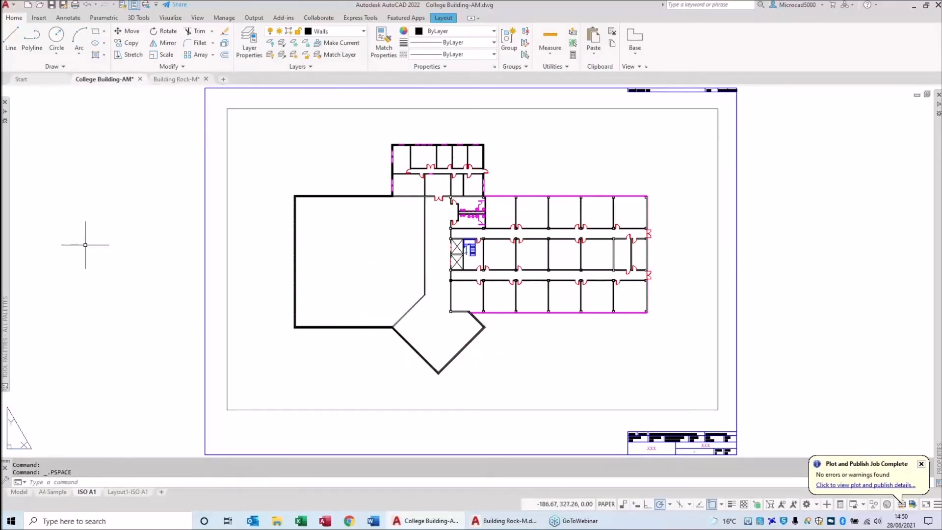
pyautogui.hotkey('ctrl', 's')
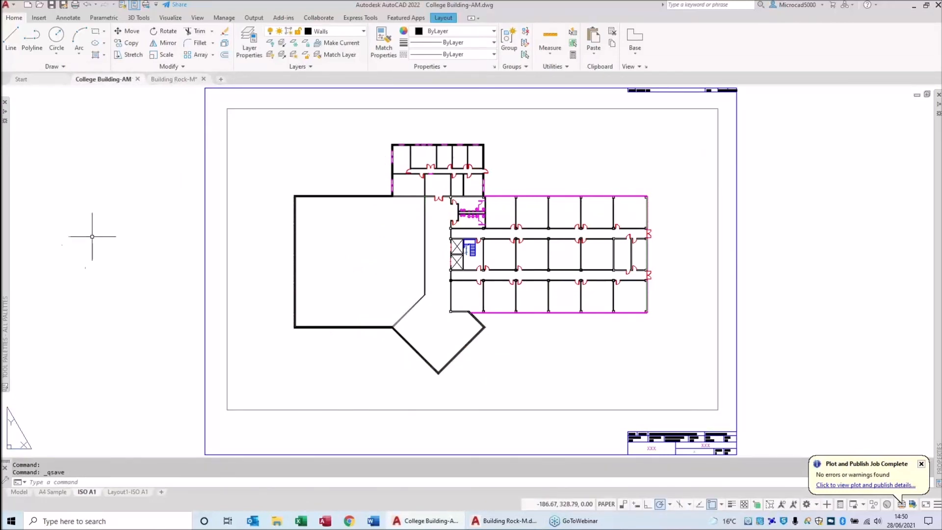
pyautogui.click(160, 81)
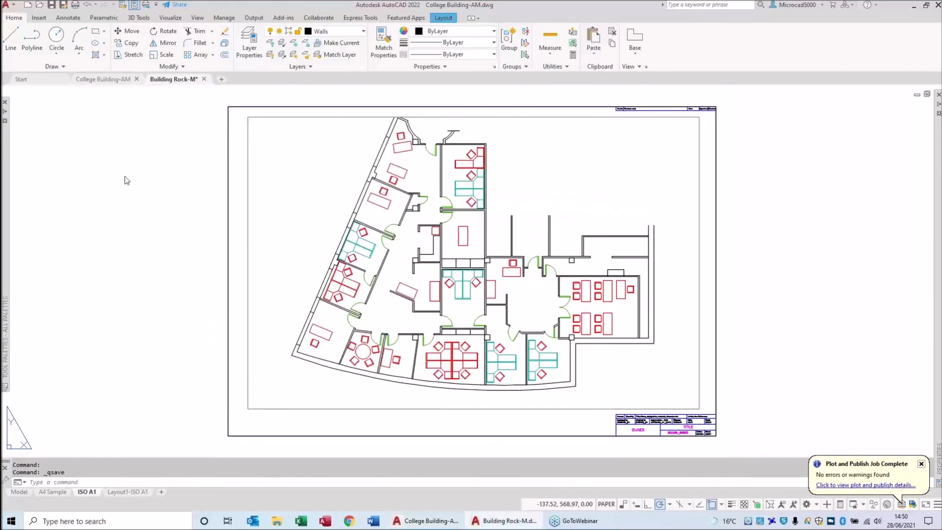
pyautogui.hotkey('ctrl', 's')
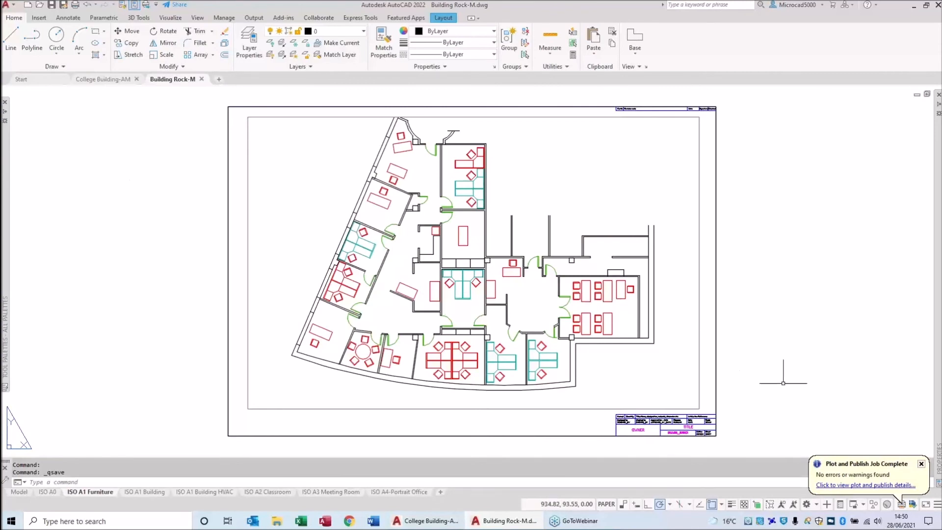
pyautogui.hotkey('ctrl', '1')
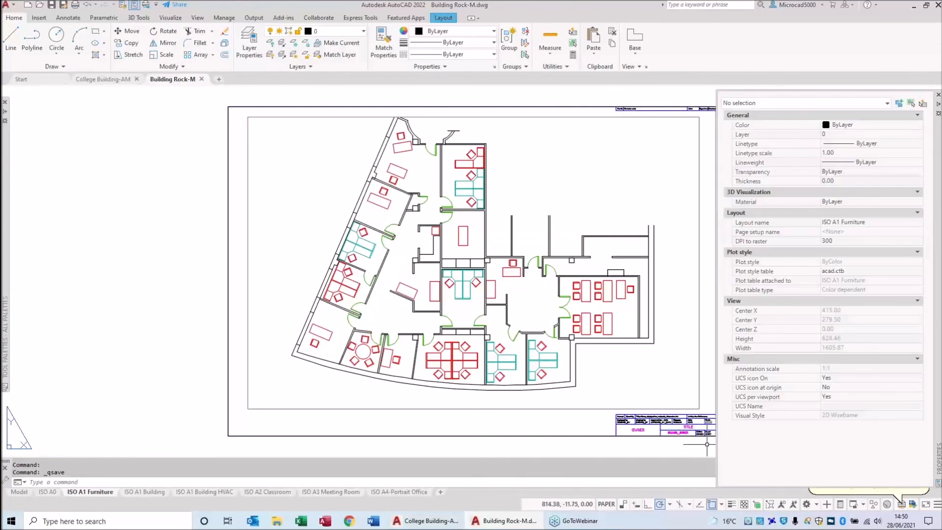
pyautogui.hotkey('ctrl', '1')
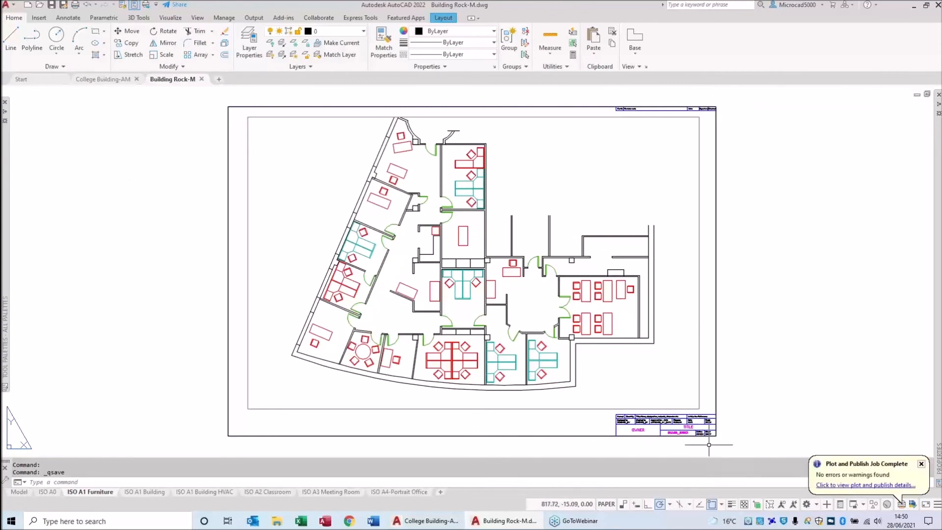
# Start a batch plot with the open drawings loaded automatically and review its sheet list.
pyautogui.click(922, 465)
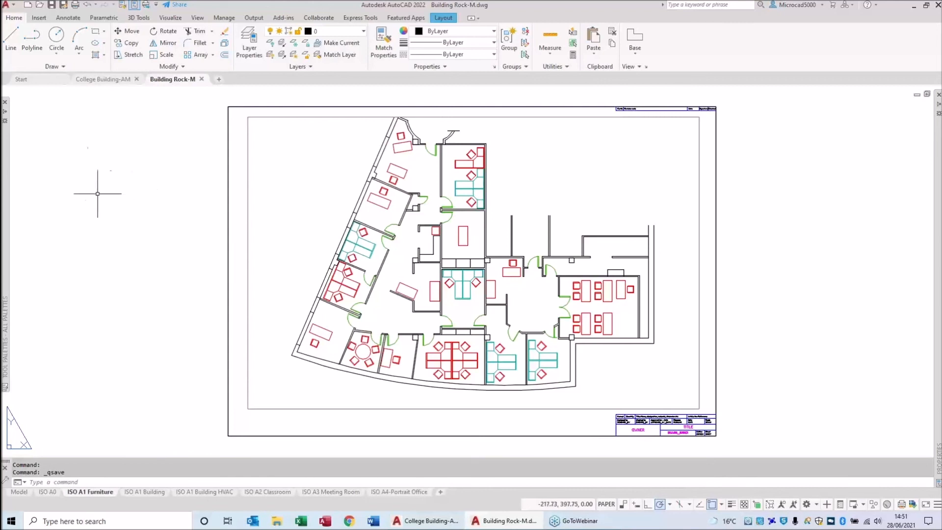
pyautogui.click(11, 6)
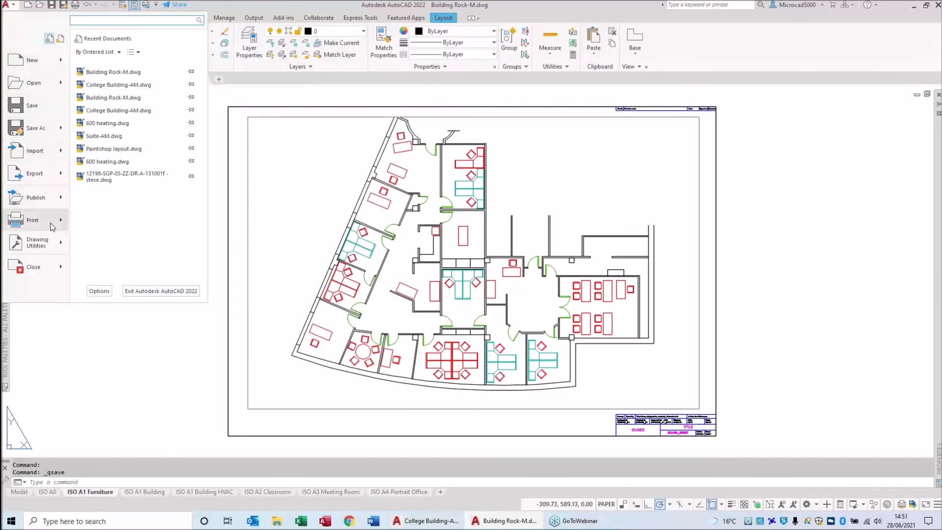
pyautogui.moveTo(52, 227)
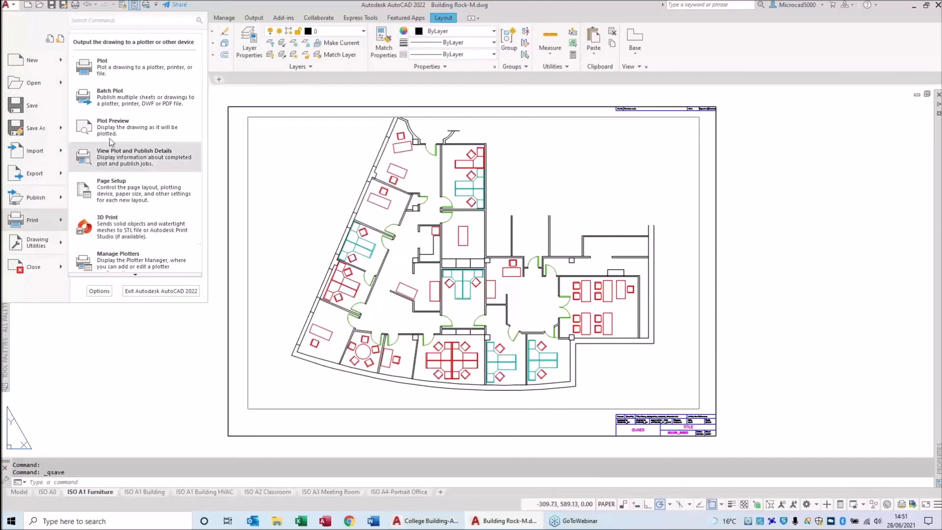
pyautogui.click(113, 105)
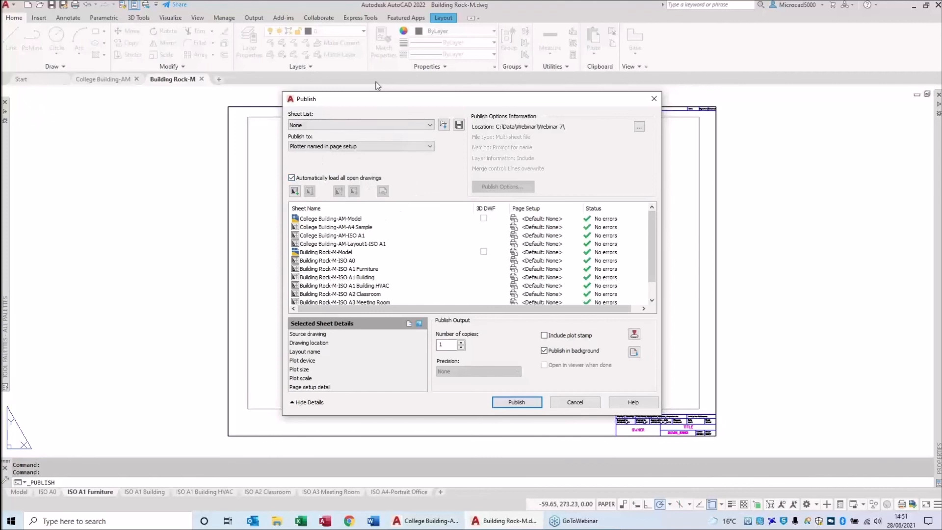
pyautogui.moveTo(378, 104); pyautogui.dragTo(347, 107)
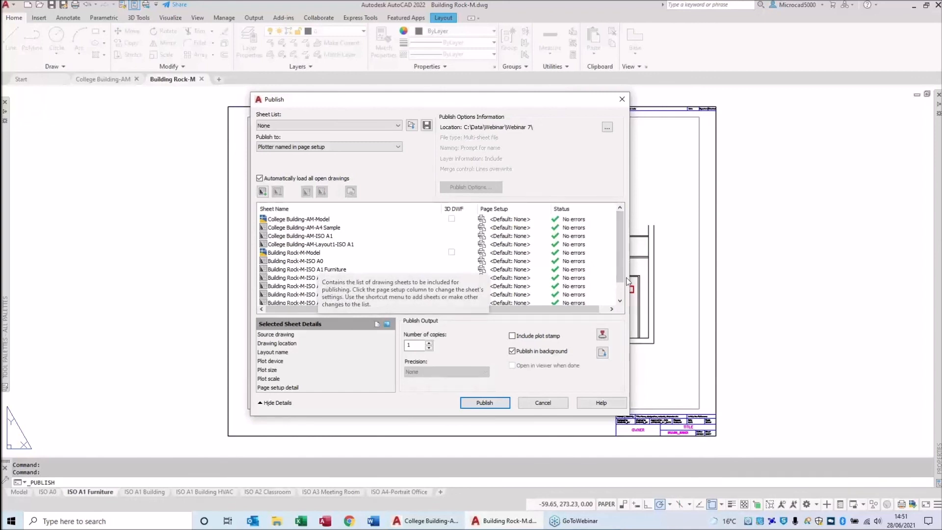
pyautogui.moveTo(620, 227); pyautogui.dragTo(621, 242)
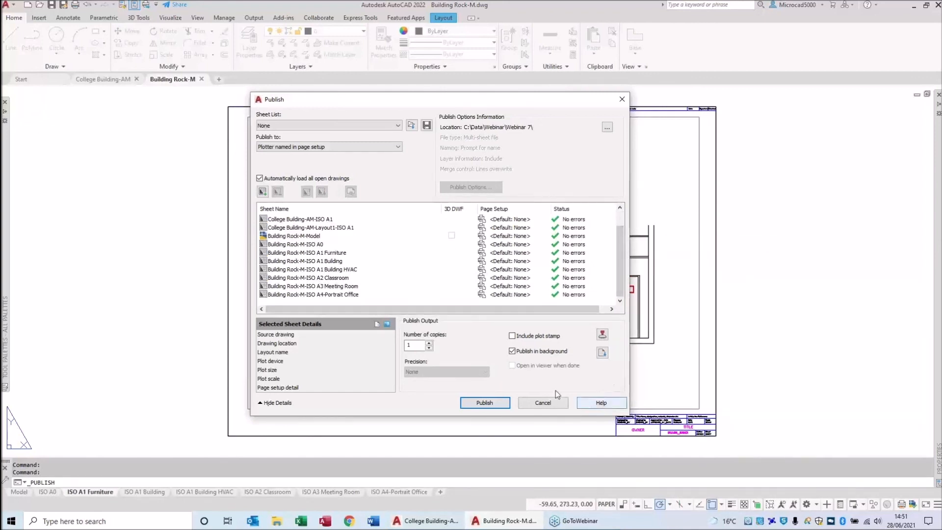
pyautogui.moveTo(619, 282); pyautogui.dragTo(618, 252)
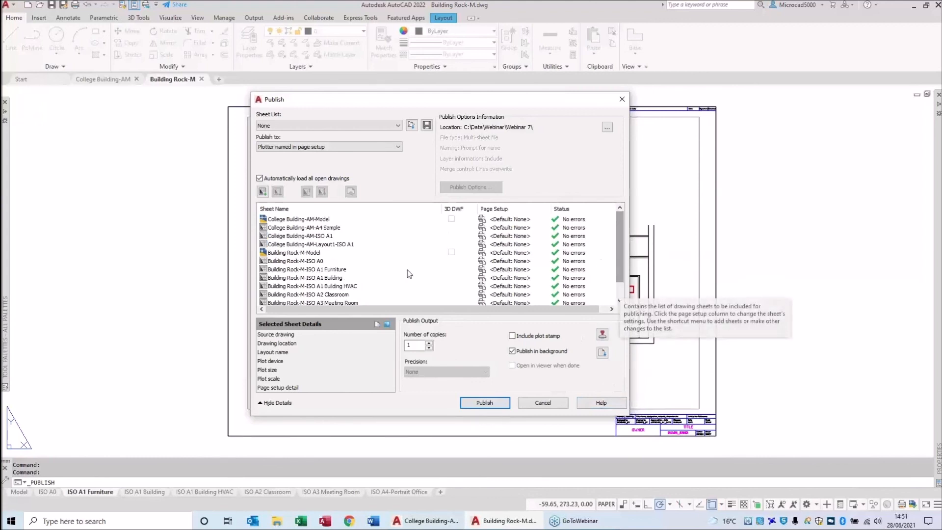
# Add the sheets of Arm-M.dwg from the AutoCAD 2020 Essentials Practice Files folder to the publish list.
pyautogui.click(262, 192)
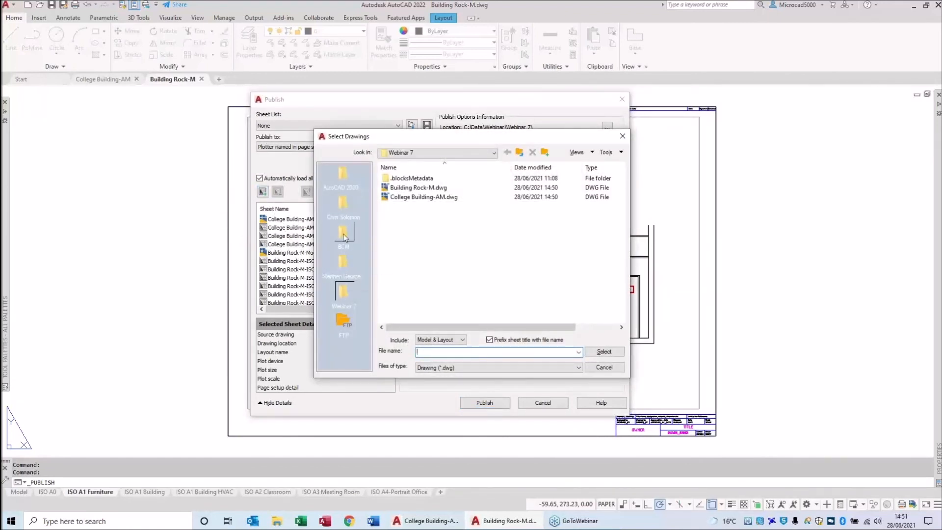
pyautogui.click(344, 179)
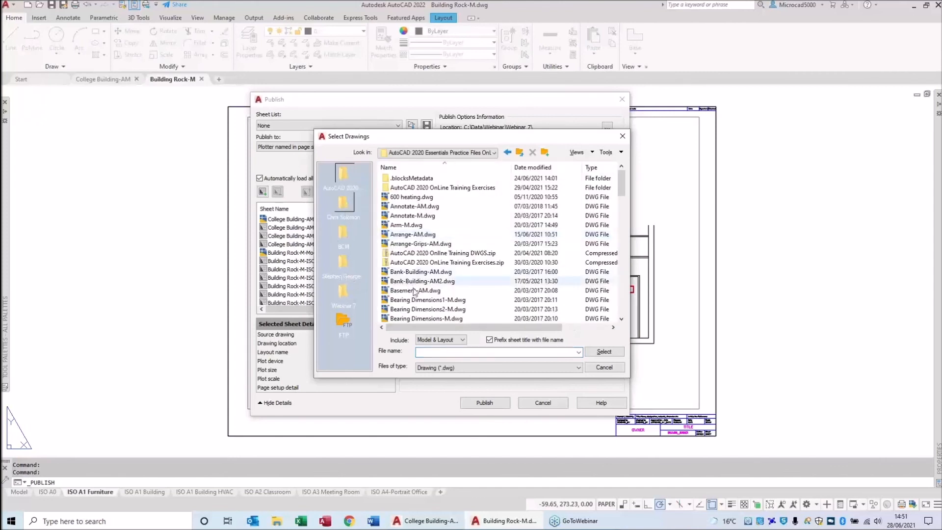
pyautogui.click(400, 226)
pyautogui.click(603, 352)
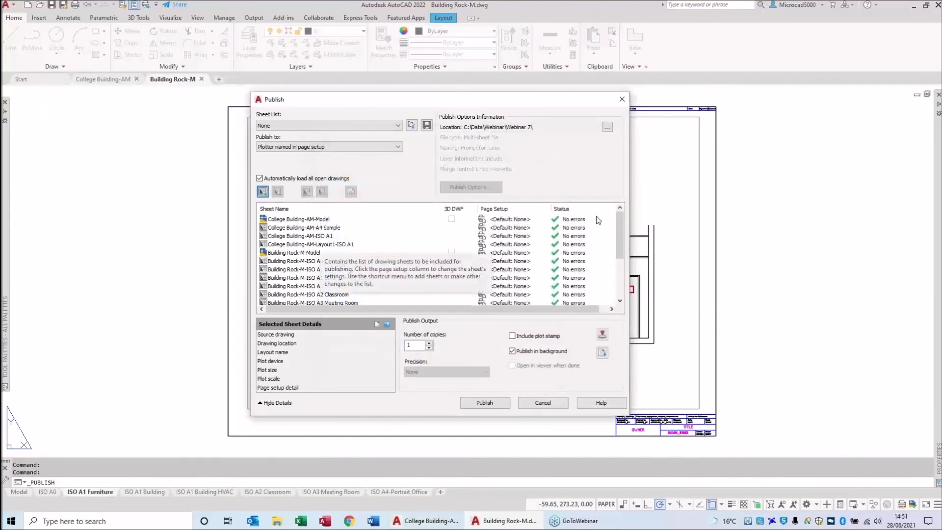
pyautogui.moveTo(620, 227); pyautogui.dragTo(622, 268)
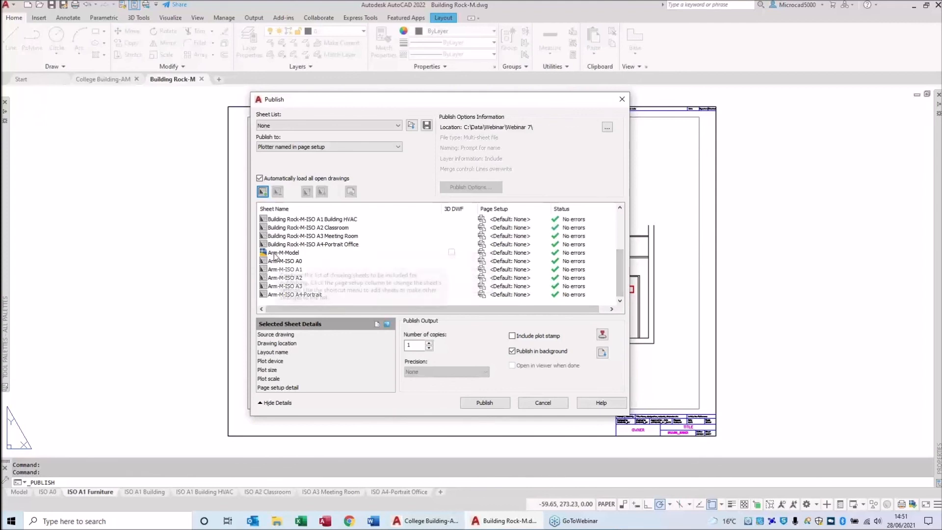
# Remove all Arm-M sheets, including the model and the ISO A0 to A4-Portrait layouts, from the publish list.
pyautogui.press('ctrl')
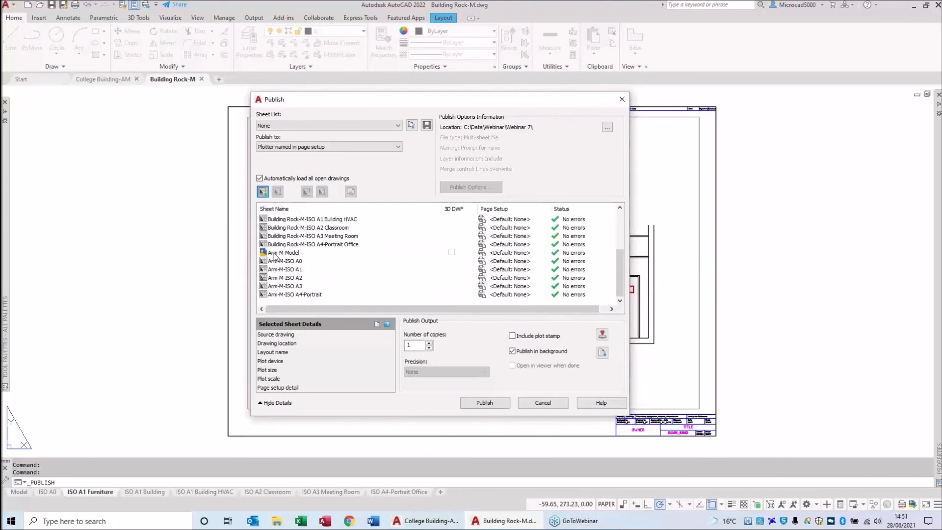
pyautogui.click(275, 253)
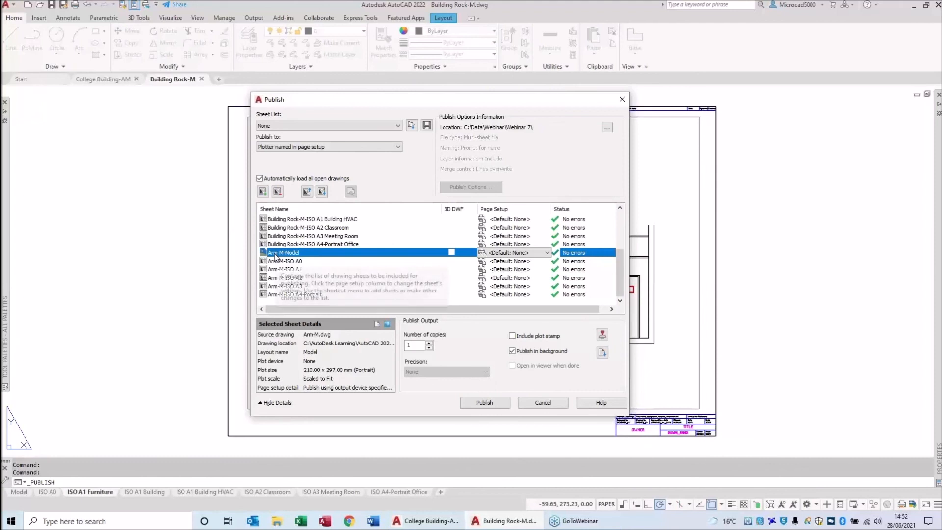
pyautogui.click(278, 262)
pyautogui.click(278, 270)
pyautogui.click(279, 277)
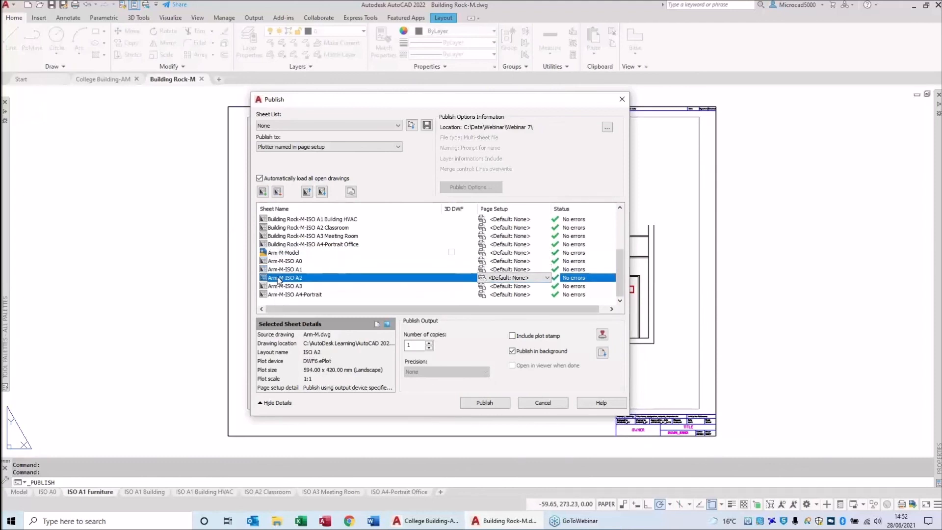
pyautogui.click(280, 286)
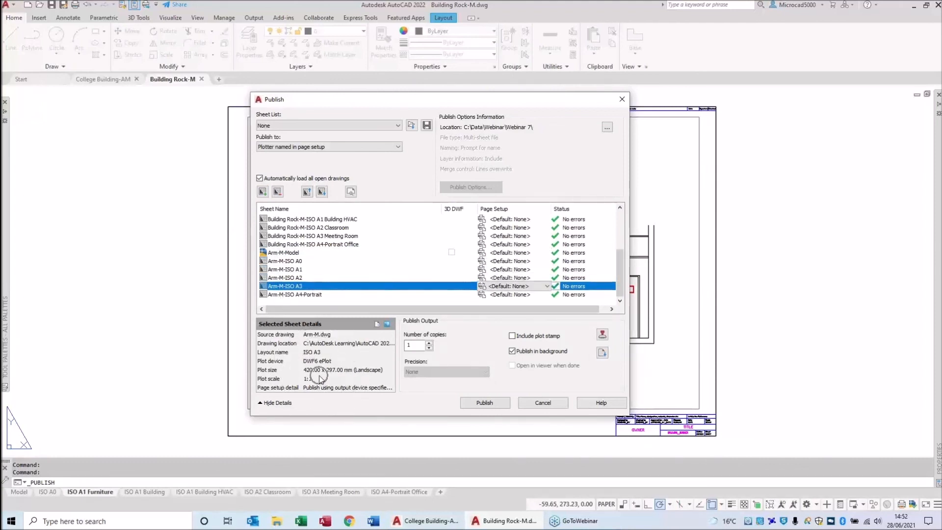
pyautogui.click(265, 252)
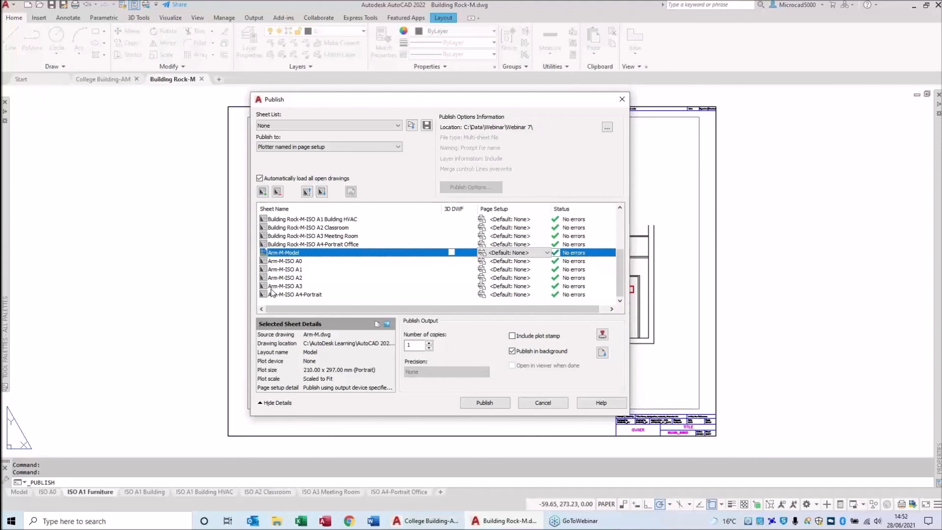
pyautogui.keyDown('shift'); pyautogui.click(272, 286); pyautogui.keyUp('shift')
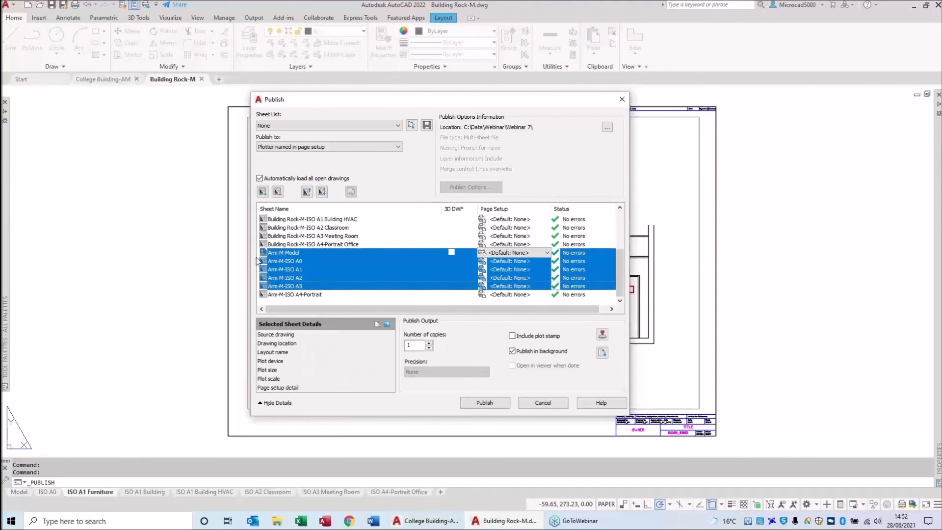
pyautogui.click(277, 192)
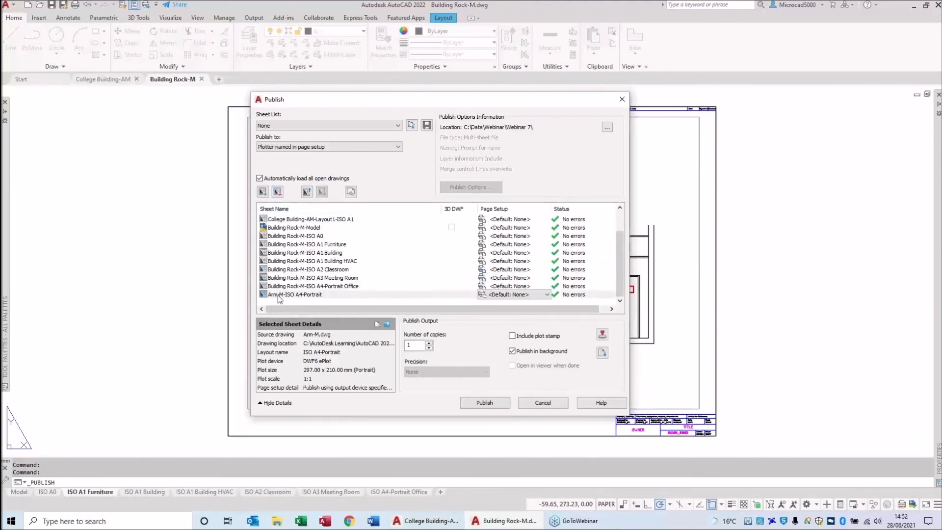
pyautogui.click(277, 192)
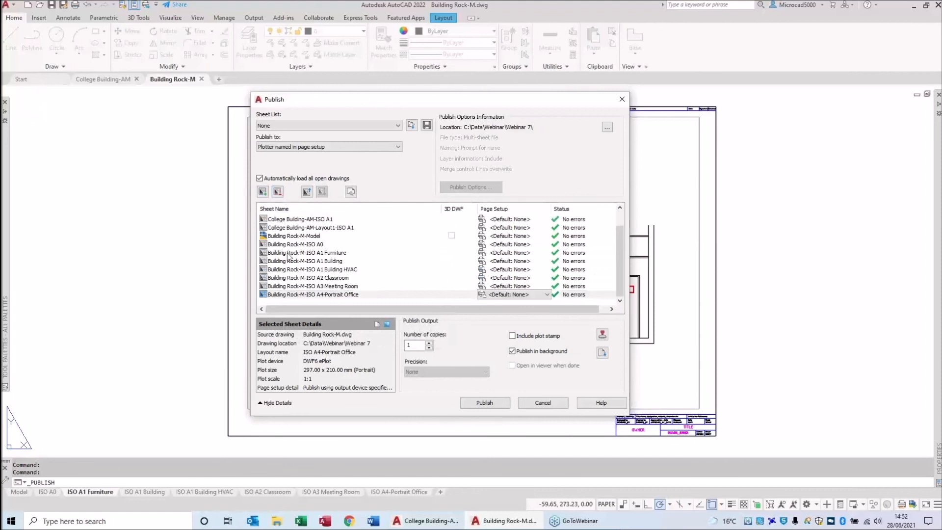
# Remove the College Building-AM-Model and Building Rock-M-Model sheets from the publish list.
pyautogui.scroll(1, 287, 255)
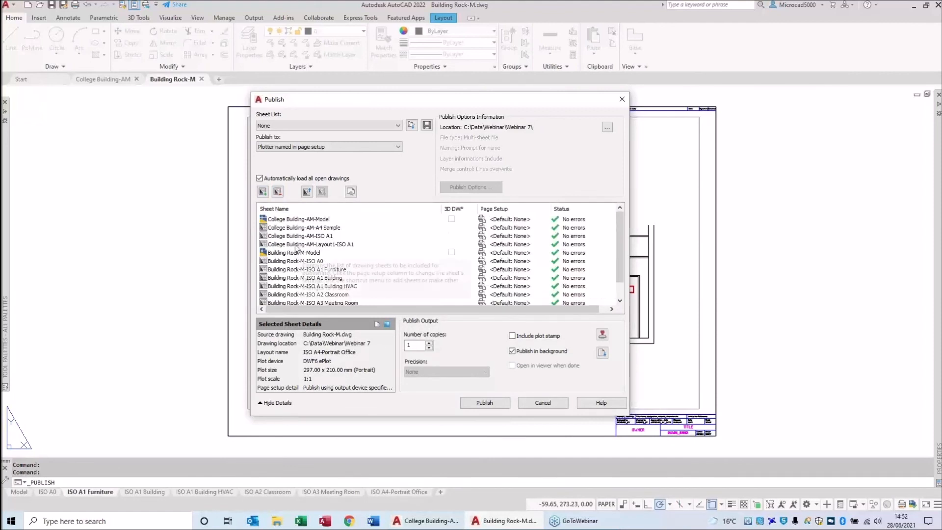
pyautogui.click(271, 220)
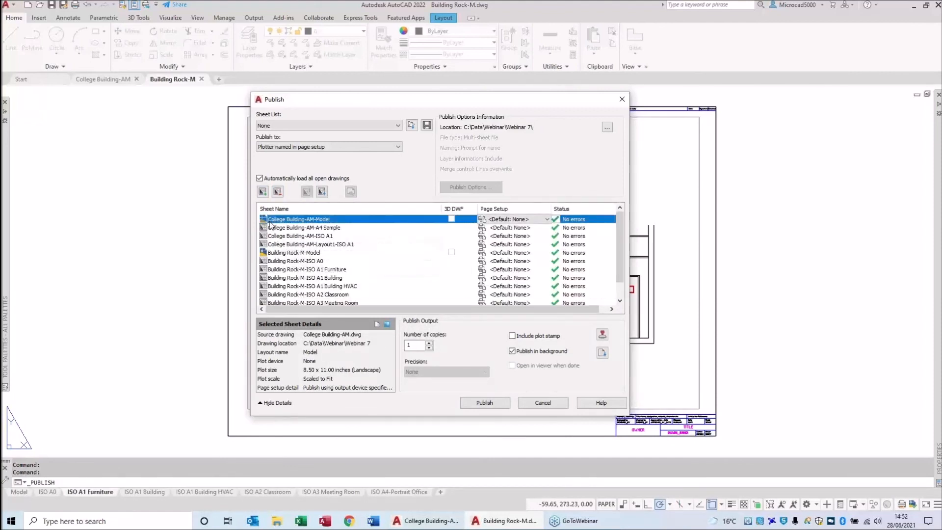
pyautogui.keyDown('ctrl'); pyautogui.click(277, 253); pyautogui.keyUp('ctrl')
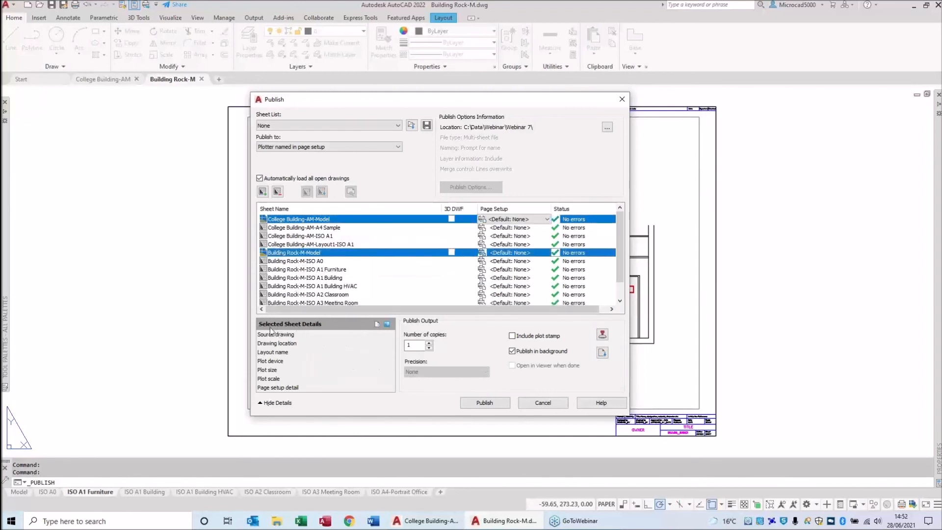
pyautogui.click(278, 192)
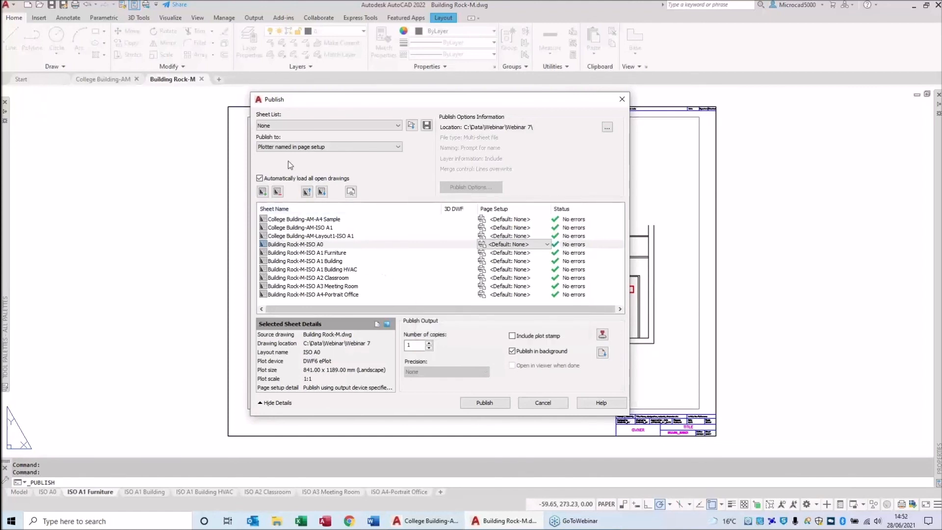
pyautogui.click(289, 149)
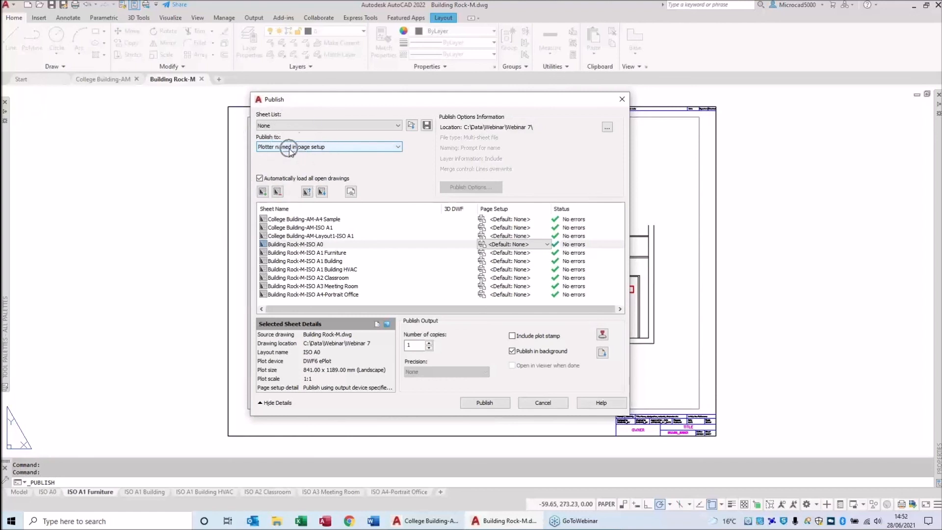
pyautogui.press('ctrl')
pyautogui.press('ctrl')
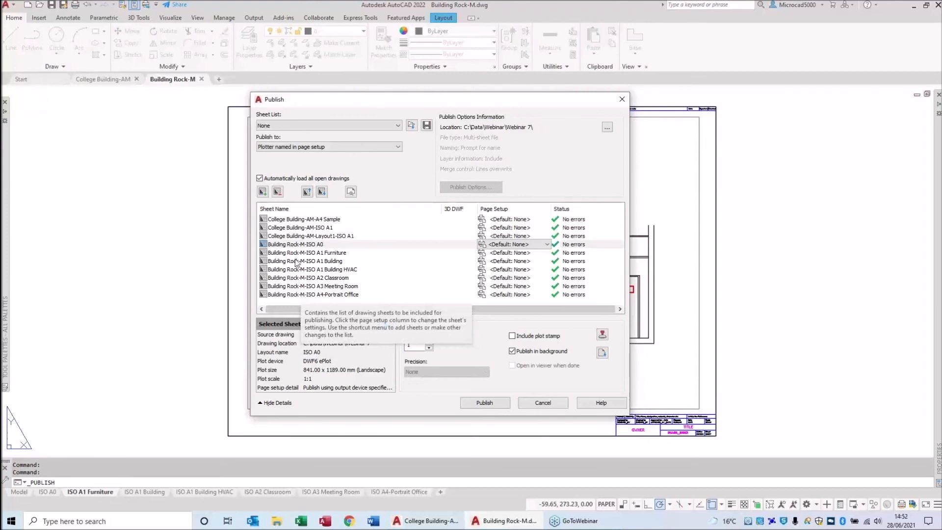
pyautogui.press('ctrl')
pyautogui.press('ctrl')
pyautogui.press('ctrl')
pyautogui.press('ctrl')
pyautogui.press('ctrl')
pyautogui.press('ctrl')
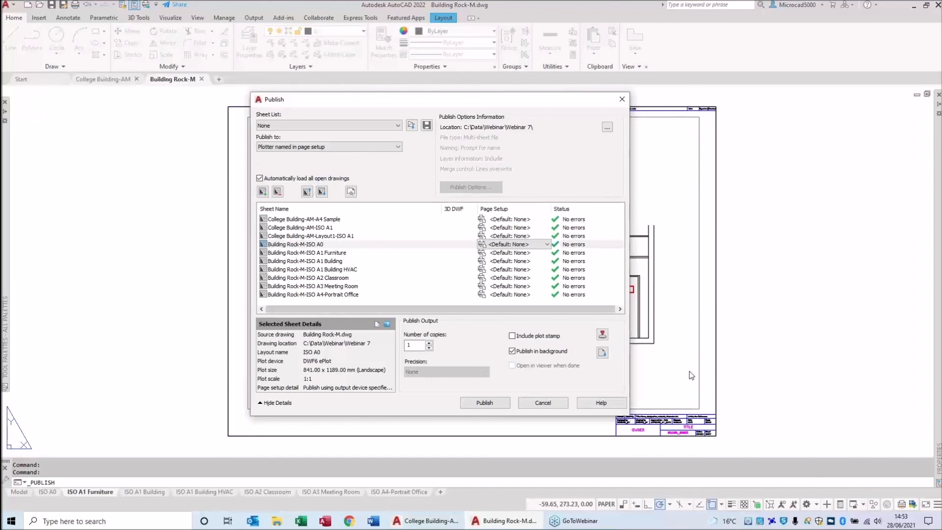
# Set the number of copies to 3 and assign the Fit to A3 PDF page setup to the College Building-AM-A4 Sample sheet.
pyautogui.click(429, 344)
pyautogui.click(428, 343)
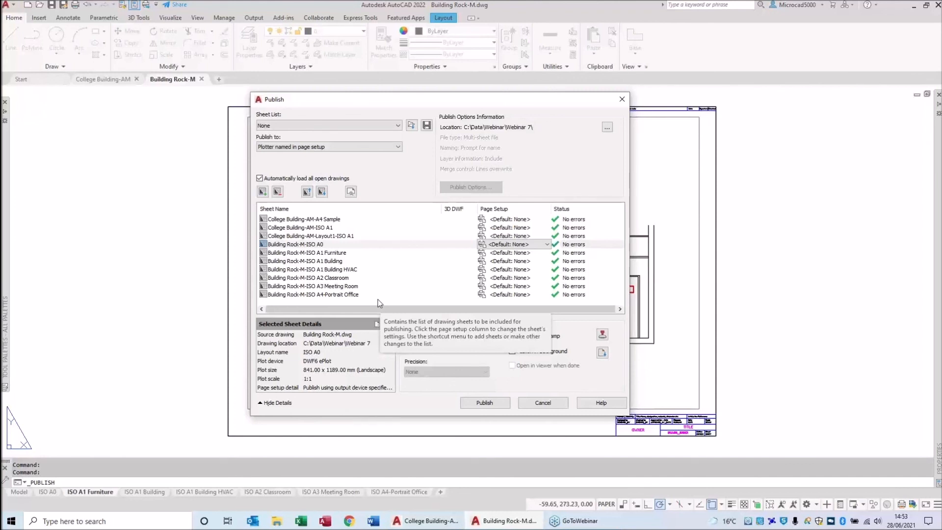
pyautogui.click(512, 220)
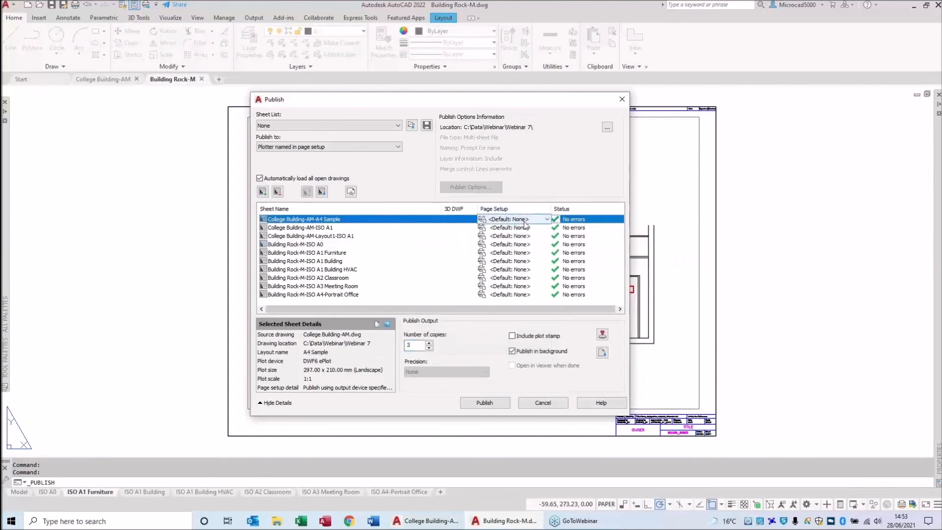
pyautogui.click(547, 220)
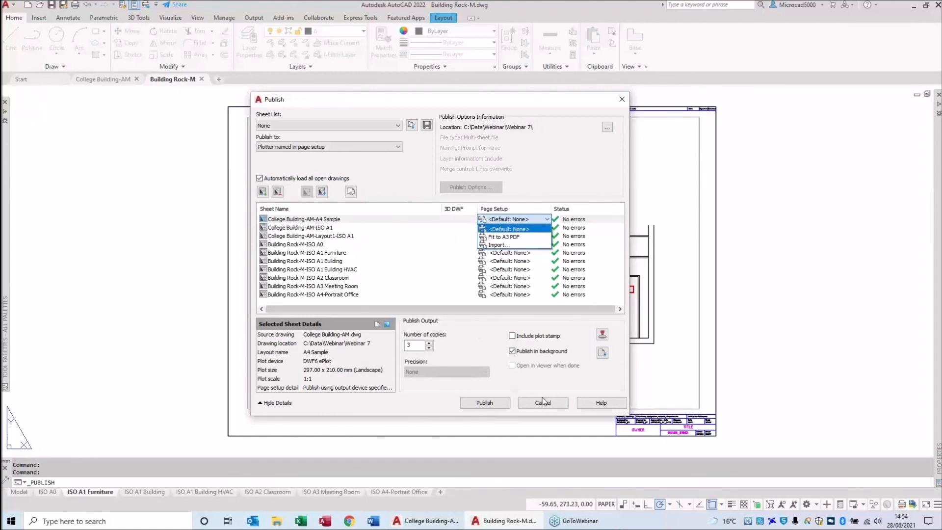
pyautogui.click(287, 223)
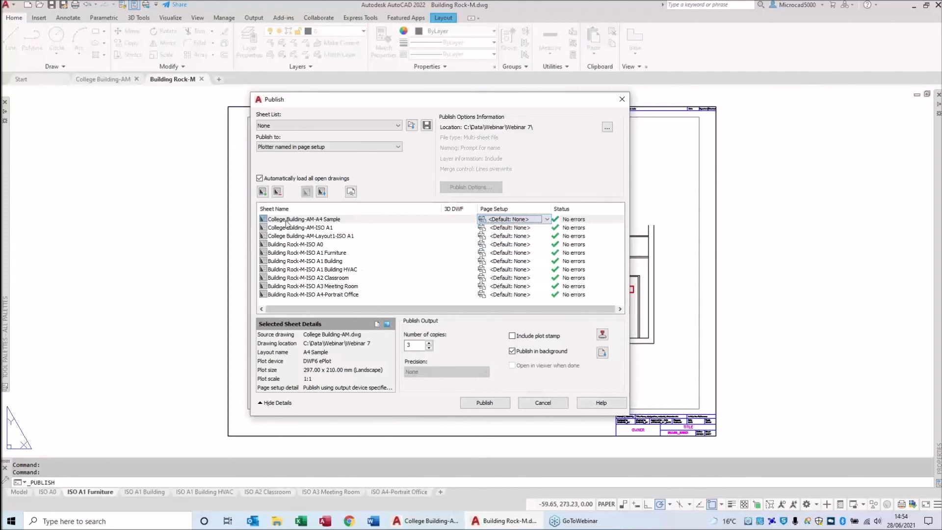
pyautogui.click(529, 219)
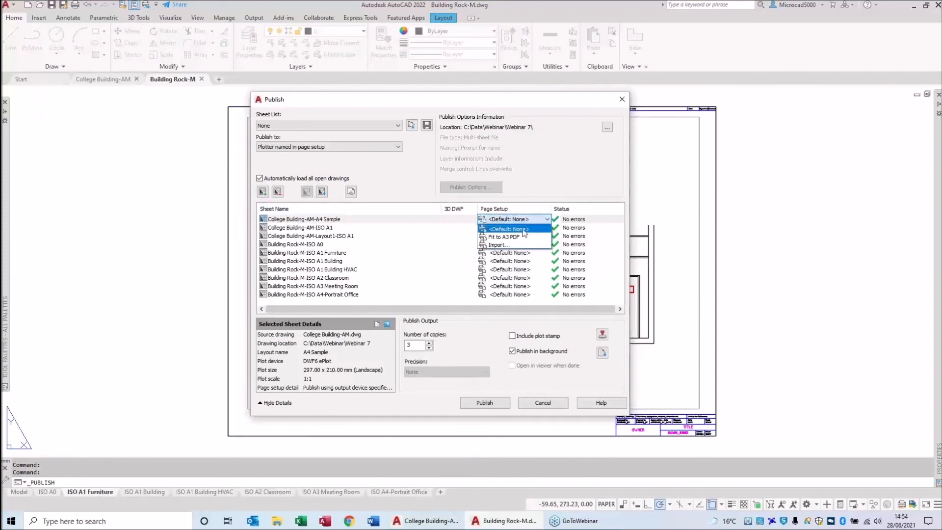
pyautogui.click(518, 237)
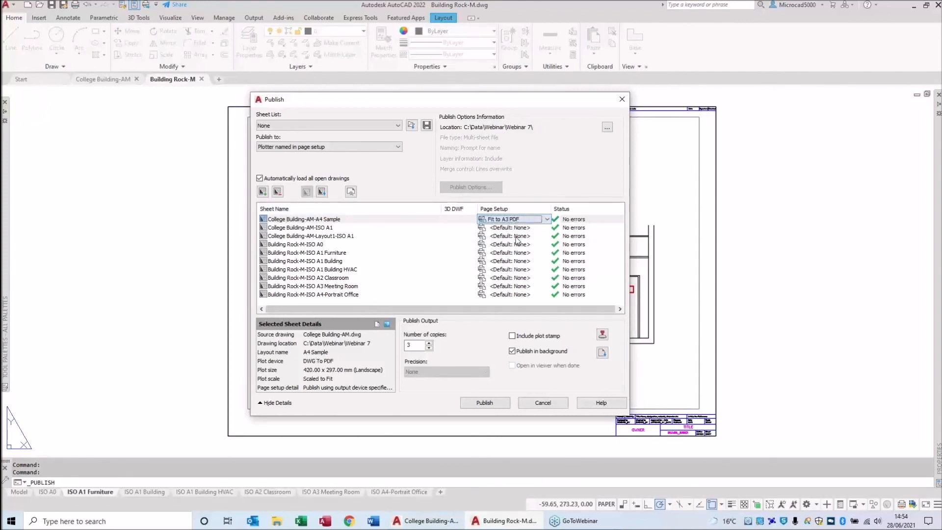
# Apply the Fit to A3 PDF page setup to all sheets from College Building-AM-A4 Sample through Building Rock-M-ISO A4-Portrait Office.
pyautogui.click(540, 221)
pyautogui.click(540, 221)
pyautogui.keyDown('shift'); pyautogui.click(507, 297); pyautogui.keyUp('shift')
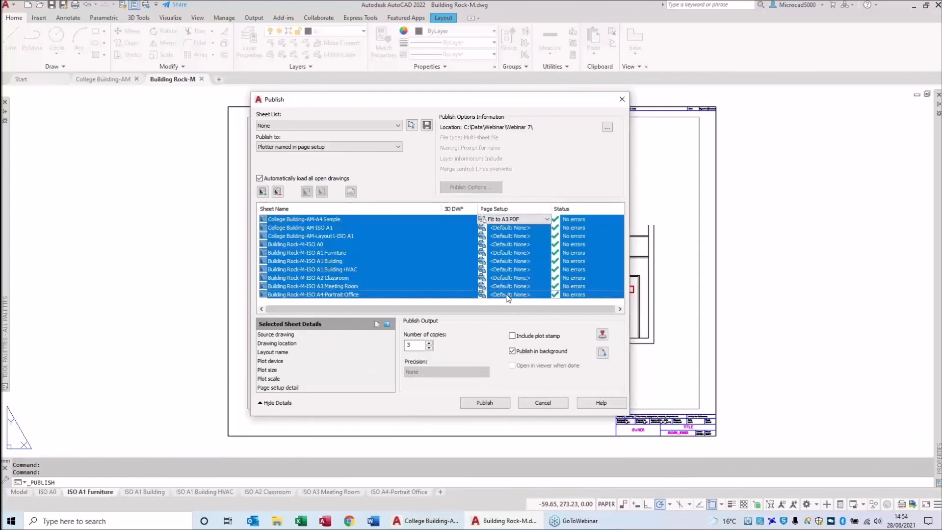
pyautogui.click(547, 220)
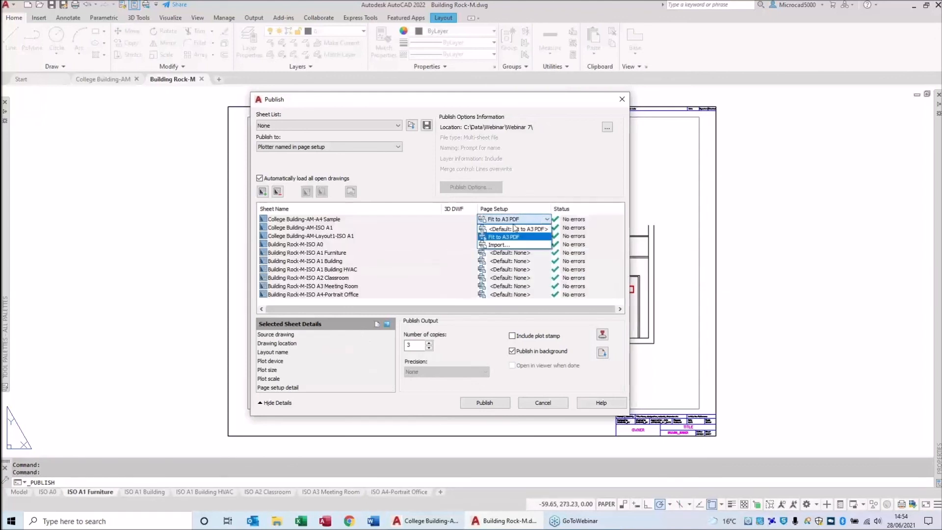
pyautogui.click(501, 239)
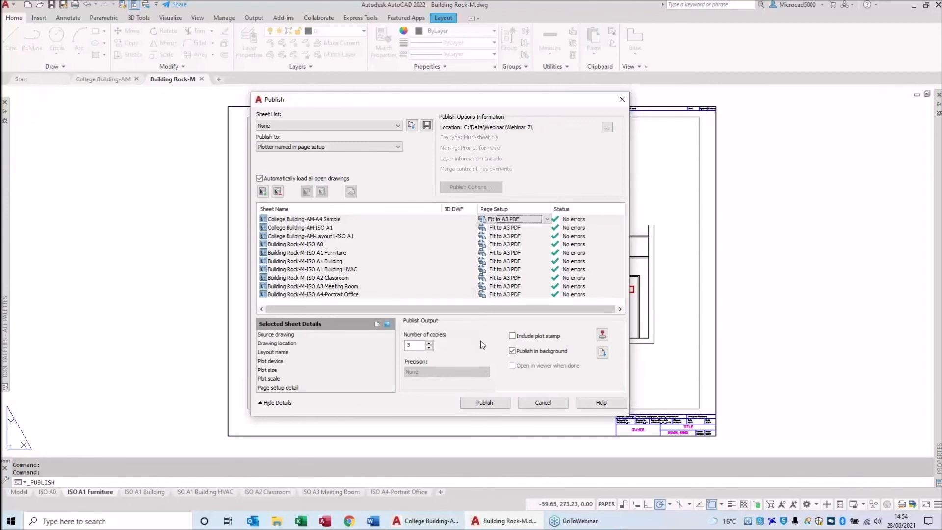
# Set the number of copies to 1 and start publishing the listed sheets.
pyautogui.moveTo(418, 346); pyautogui.dragTo(394, 346)
pyautogui.write('1')
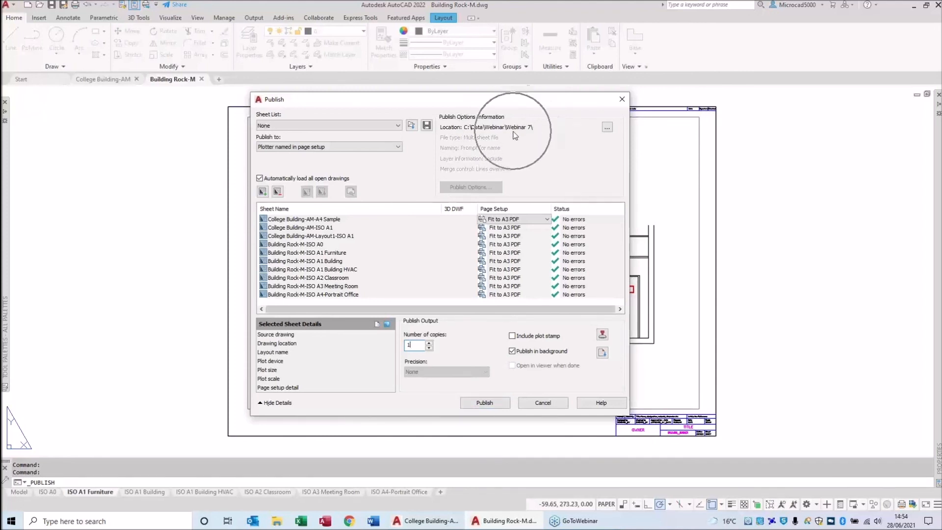
pyautogui.click(484, 403)
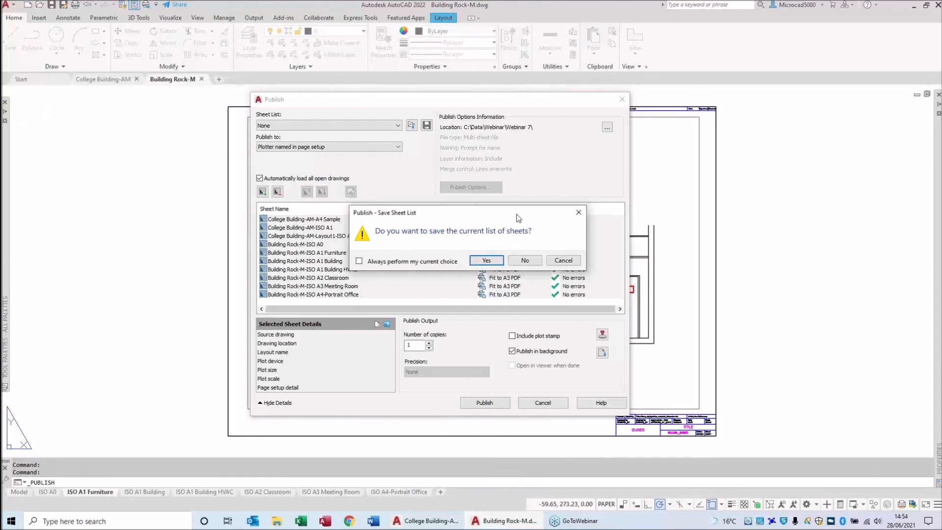
# Choose to save the current list of sheets, storing it as New School job.dsd in the Webinar 7 folder.
pyautogui.click(487, 260)
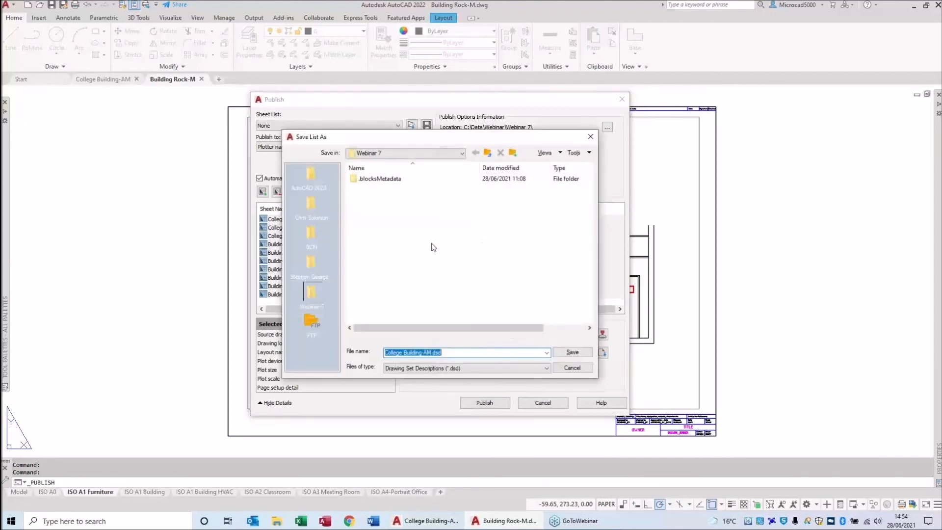
pyautogui.moveTo(432, 353); pyautogui.dragTo(351, 355)
pyautogui.write('New S')
pyautogui.write('chool ')
pyautogui.write('jib')
pyautogui.press('BackSpace')
pyautogui.press('BackSpace')
pyautogui.press('BackSpace')
pyautogui.write('job')
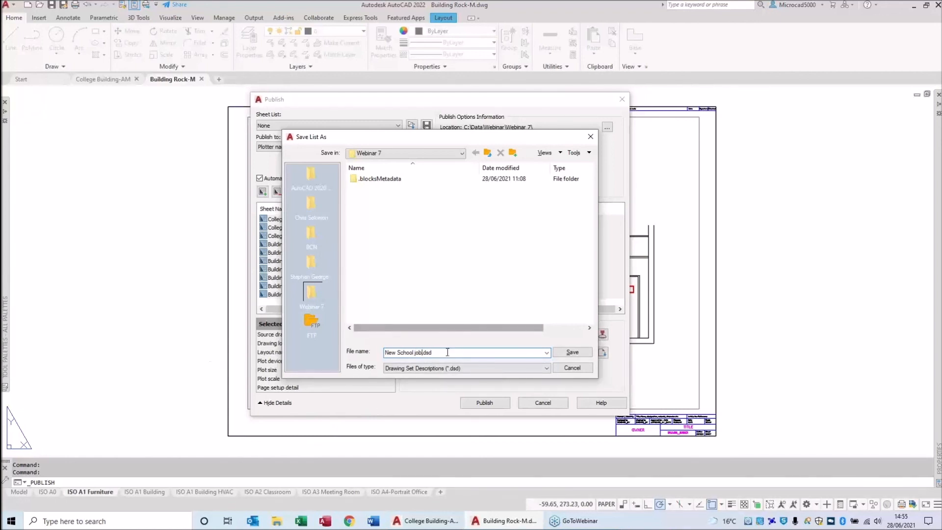
pyautogui.click(573, 352)
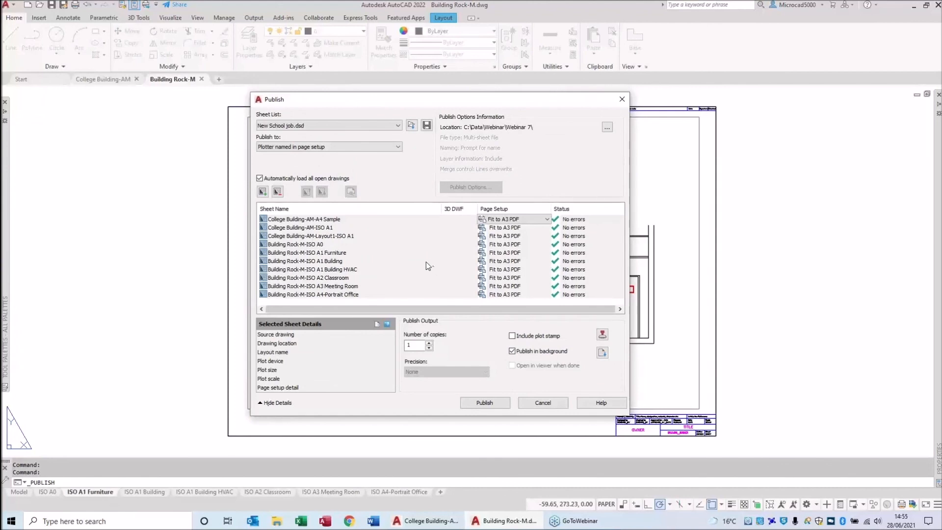
# Publish the sheets in the New School job list and cancel the stray selection window in the drawing.
pyautogui.click(483, 403)
pyautogui.click(482, 404)
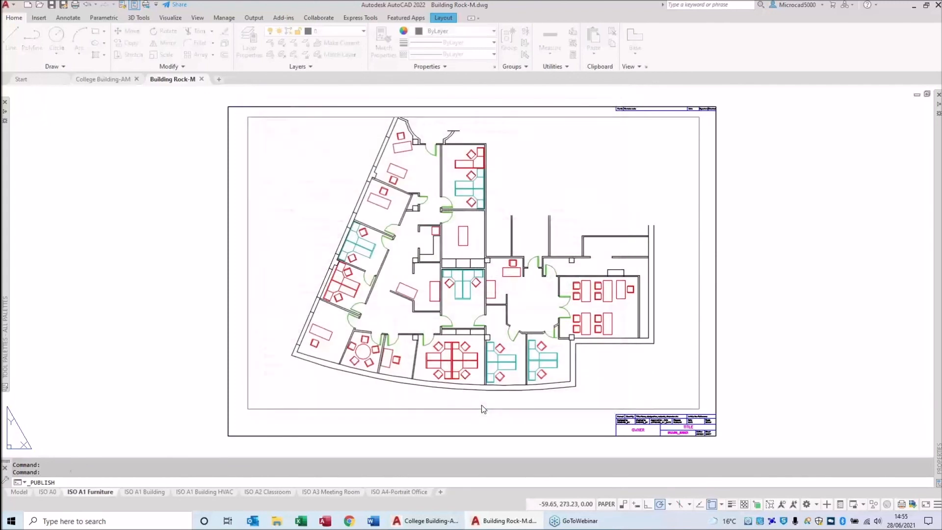
pyautogui.click(481, 405)
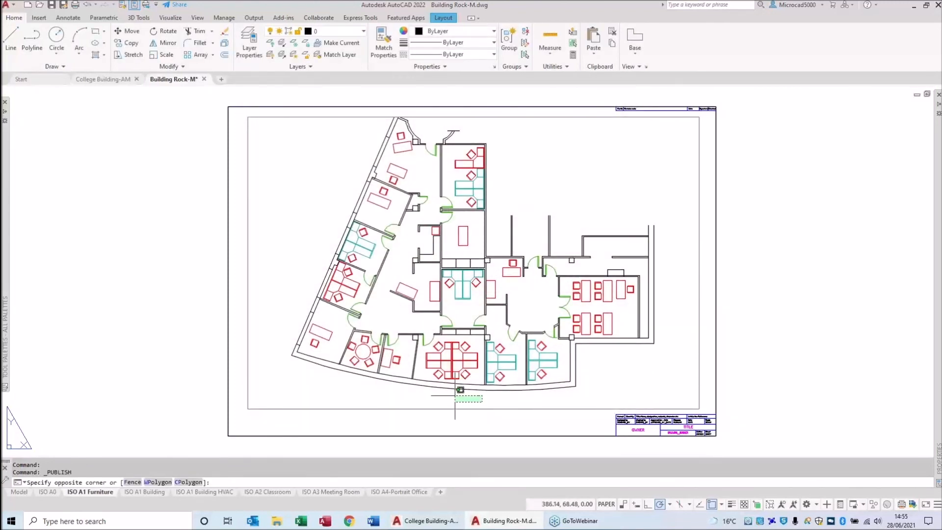
pyautogui.press('Escape')
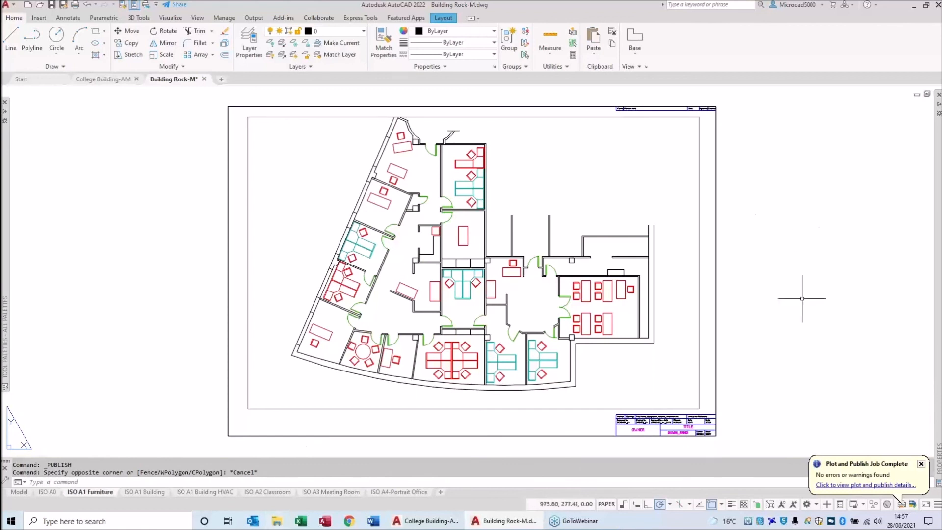
# Review the plot and publish details of the completed job down to its last sheet and close the report.
pyautogui.click(867, 486)
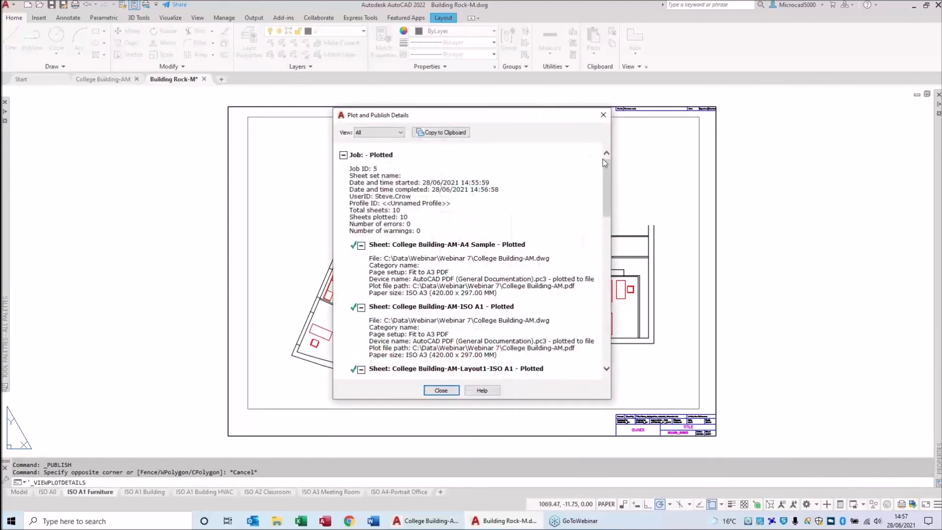
pyautogui.moveTo(608, 173); pyautogui.dragTo(609, 348)
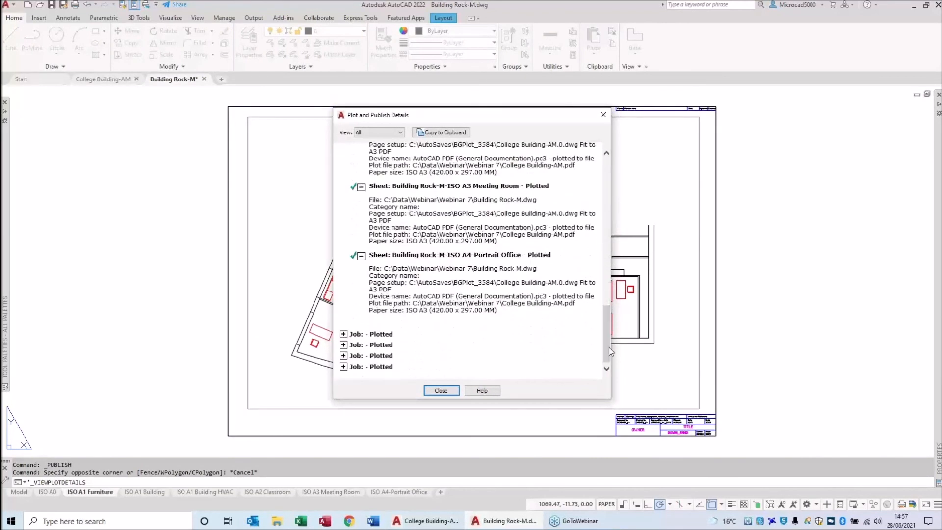
pyautogui.click(604, 114)
# Switch to File Explorer, open the Webinar 7 folder inside Webinar, and sort its files by date modified, newest first.
pyautogui.click(276, 520)
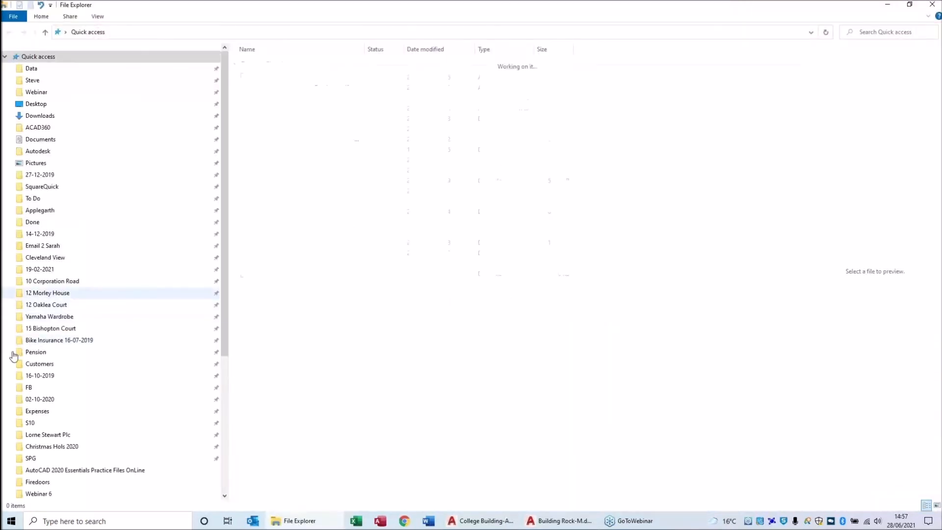
pyautogui.click(43, 493)
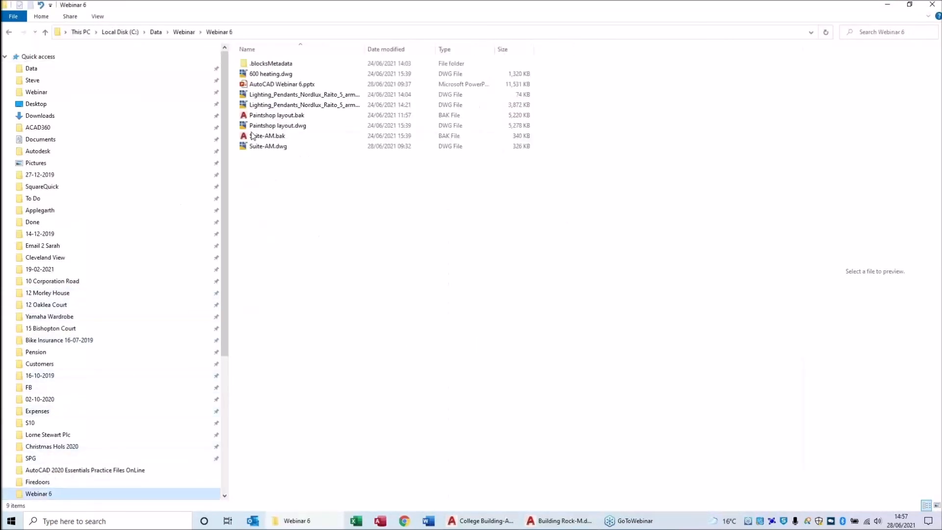
pyautogui.click(184, 32)
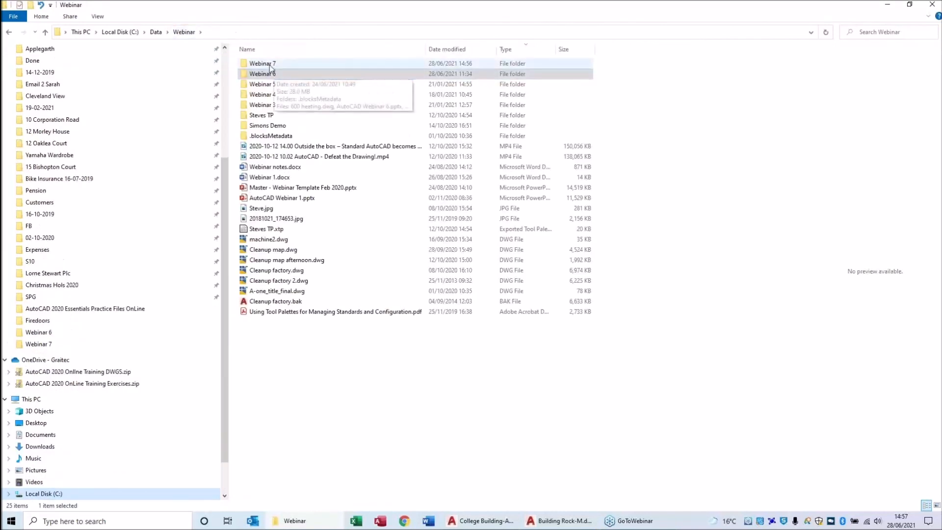
pyautogui.click(270, 65)
pyautogui.doubleClick(270, 65)
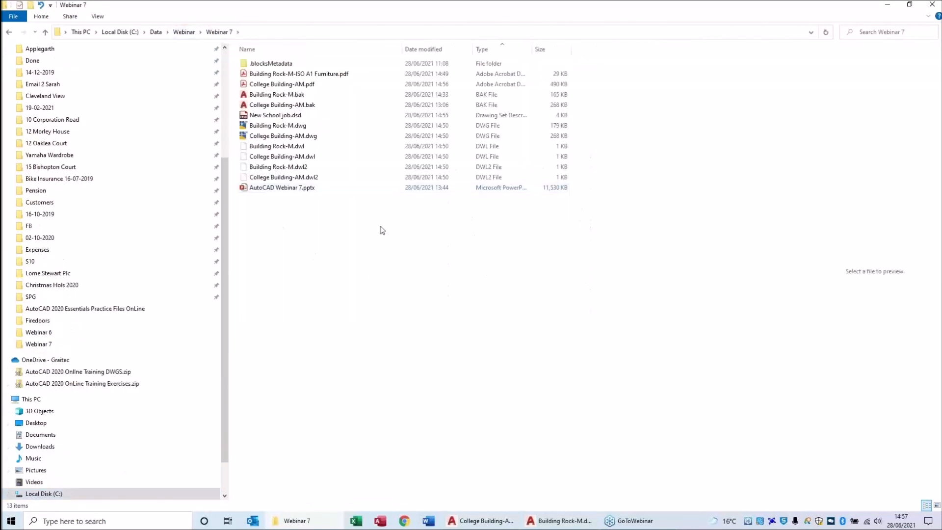
pyautogui.click(415, 51)
pyautogui.click(416, 51)
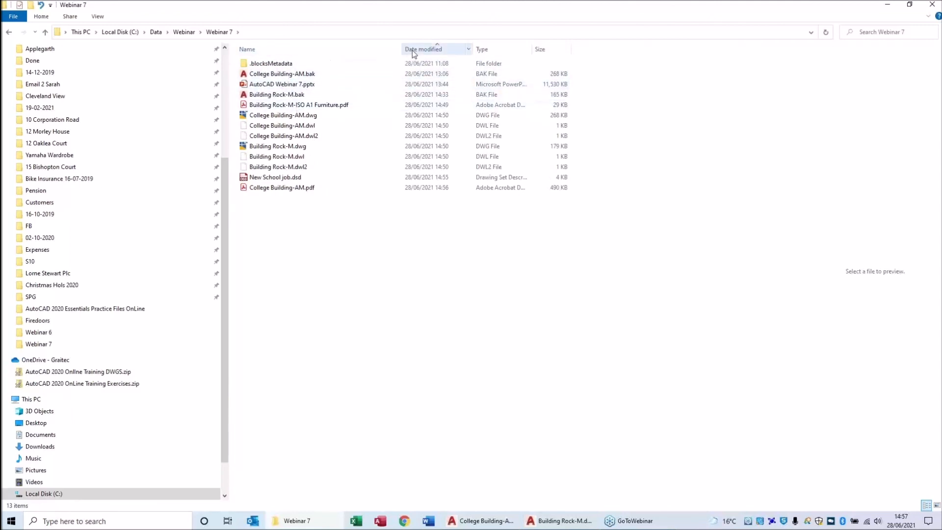
pyautogui.click(412, 49)
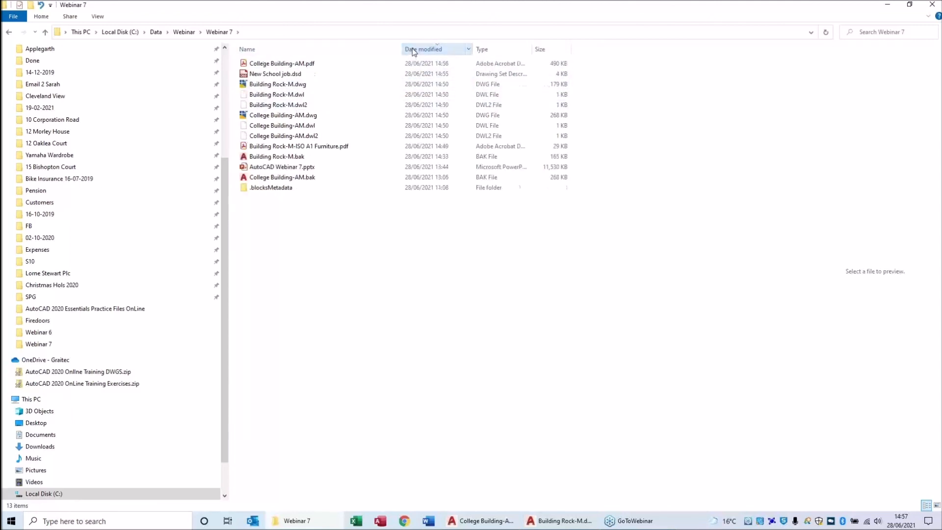
# Open College Building-AM.pdf and view its A4 Sample, ISO A1 and Layout1-ISO A1 sheets through the bookmarks.
pyautogui.click(265, 66)
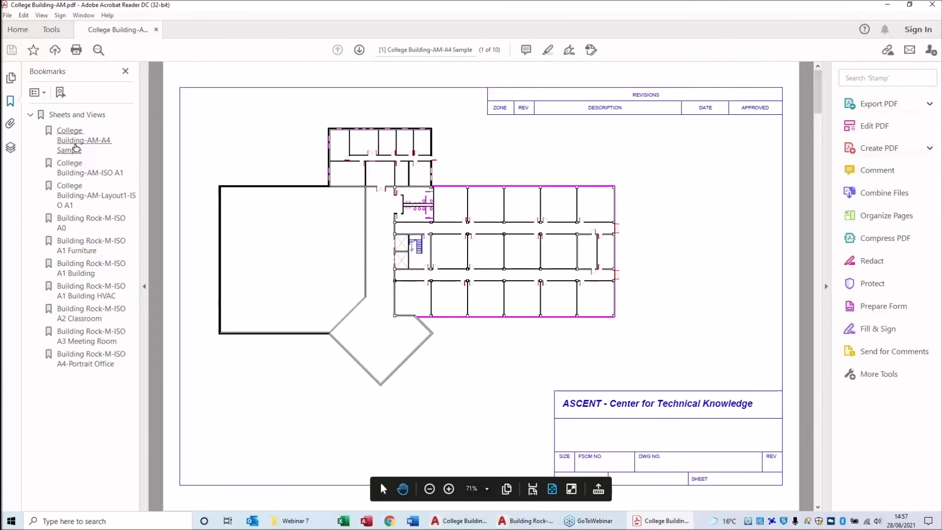
pyautogui.click(69, 147)
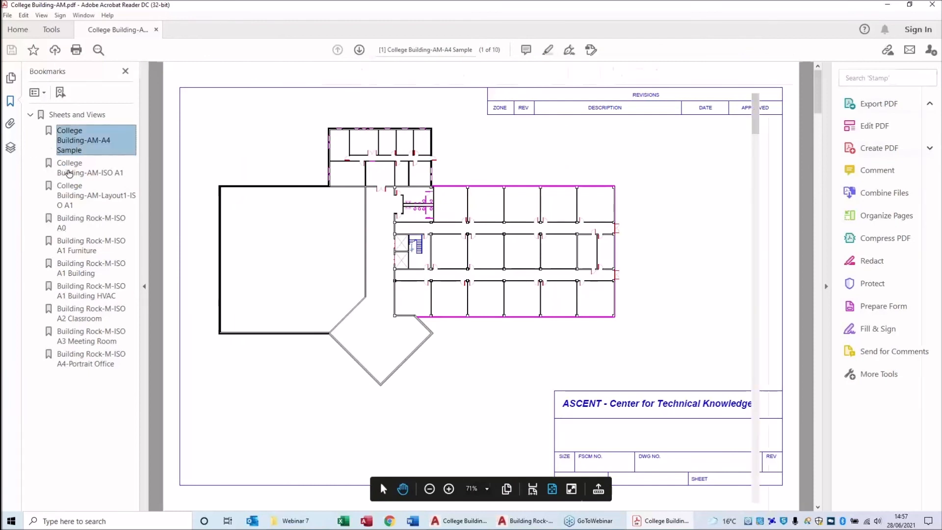
pyautogui.click(71, 191)
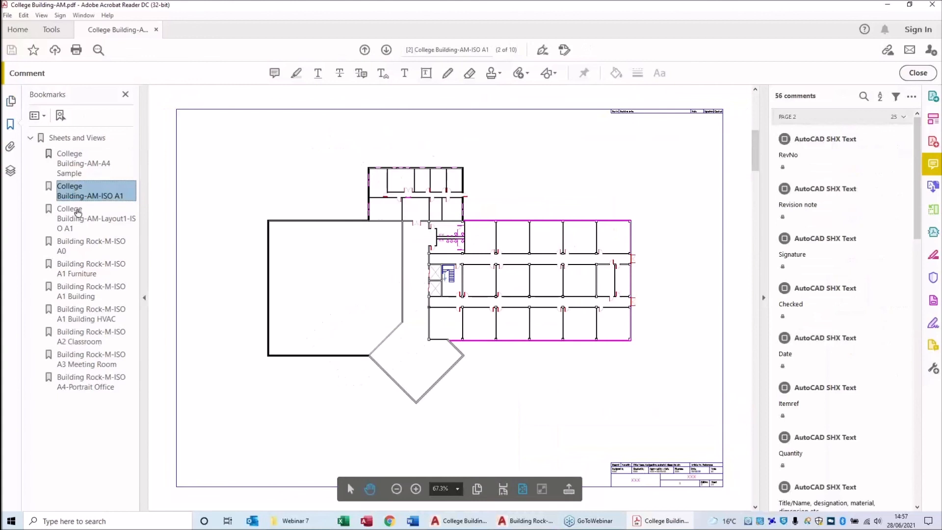
pyautogui.click(75, 217)
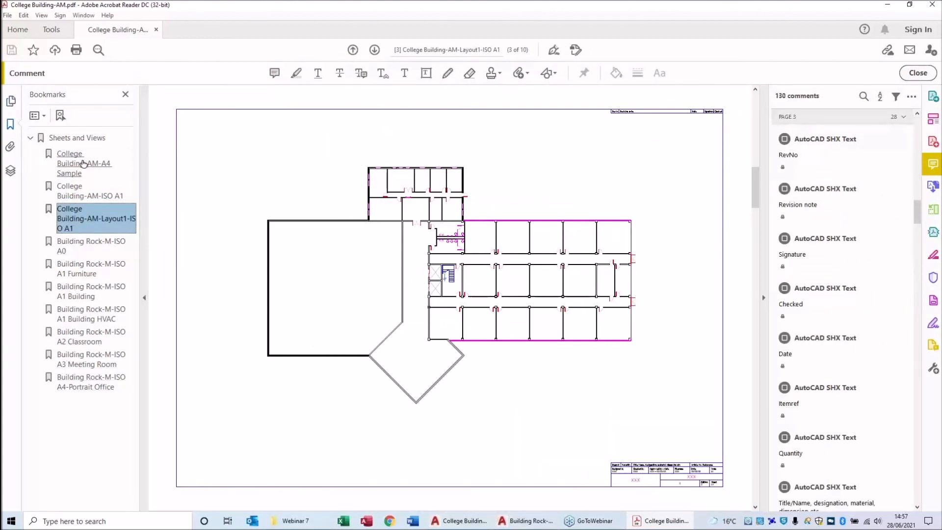
pyautogui.click(81, 163)
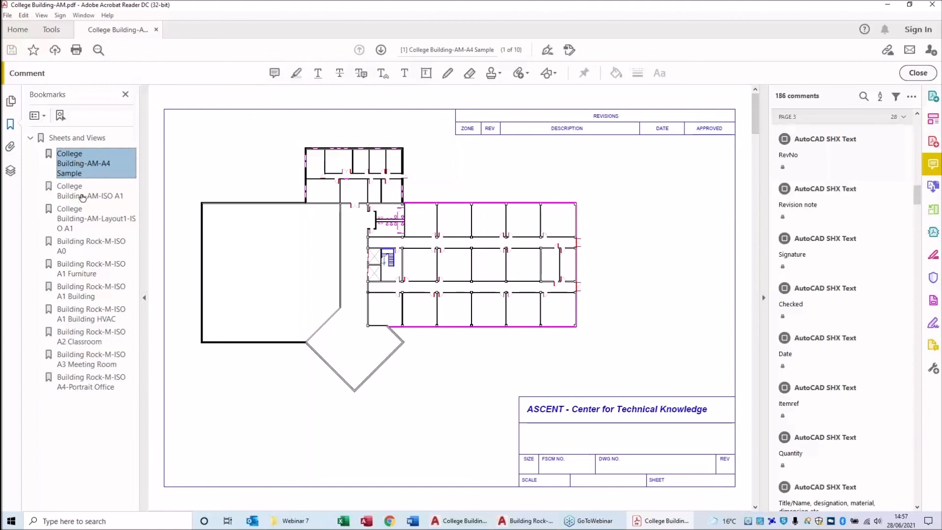
pyautogui.click(80, 194)
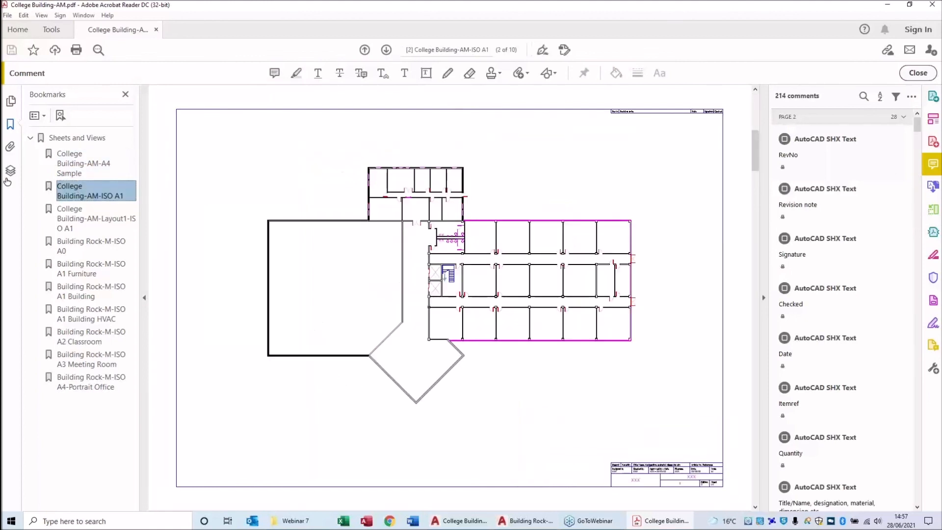
# Check the PDF's layer list, hide it, and close the PDF and the folder window to return to AutoCAD.
pyautogui.click(10, 172)
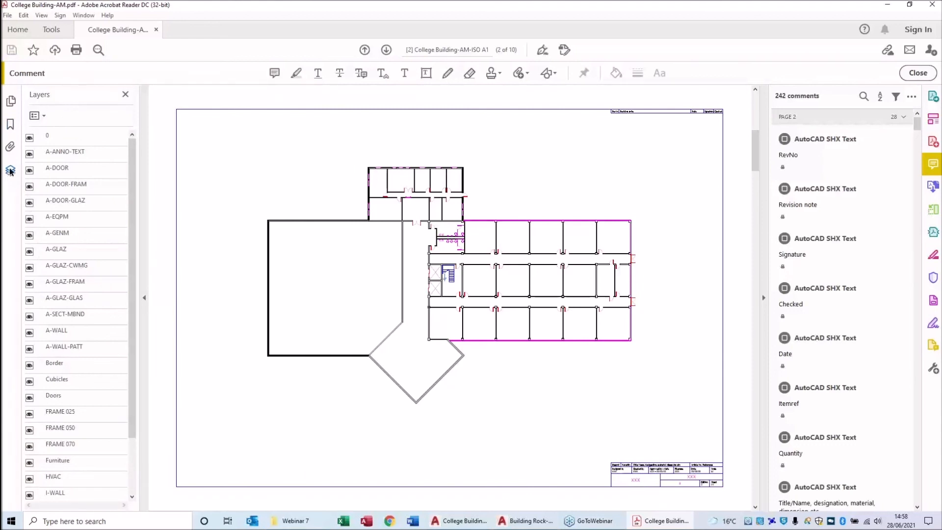
pyautogui.click(10, 172)
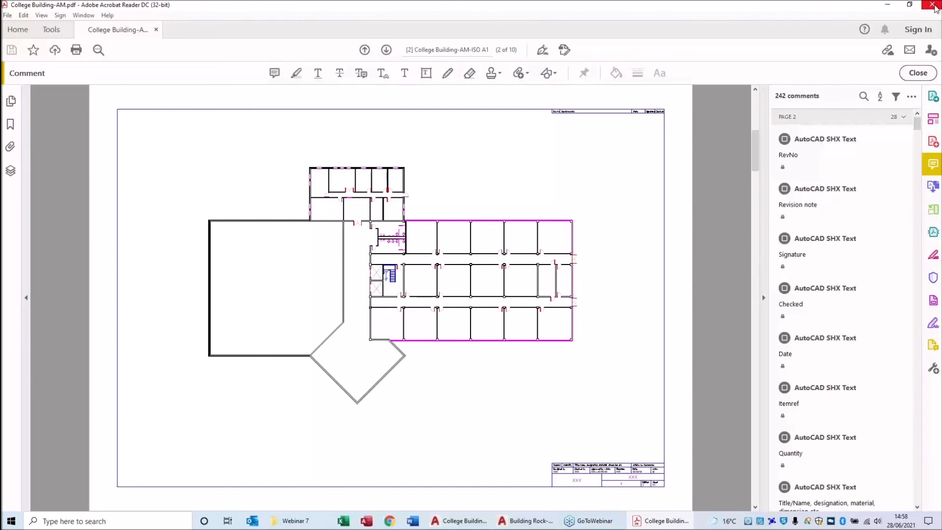
pyautogui.click(933, 5)
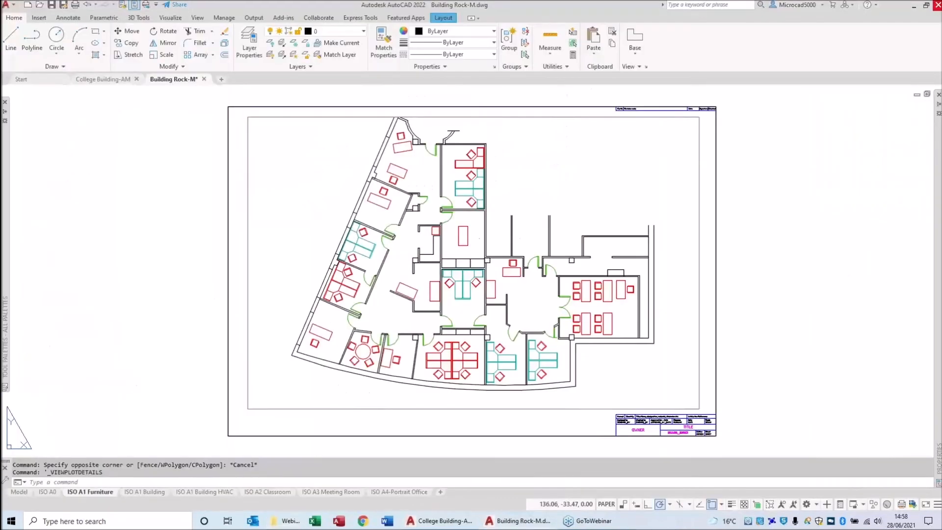
pyautogui.click(932, 5)
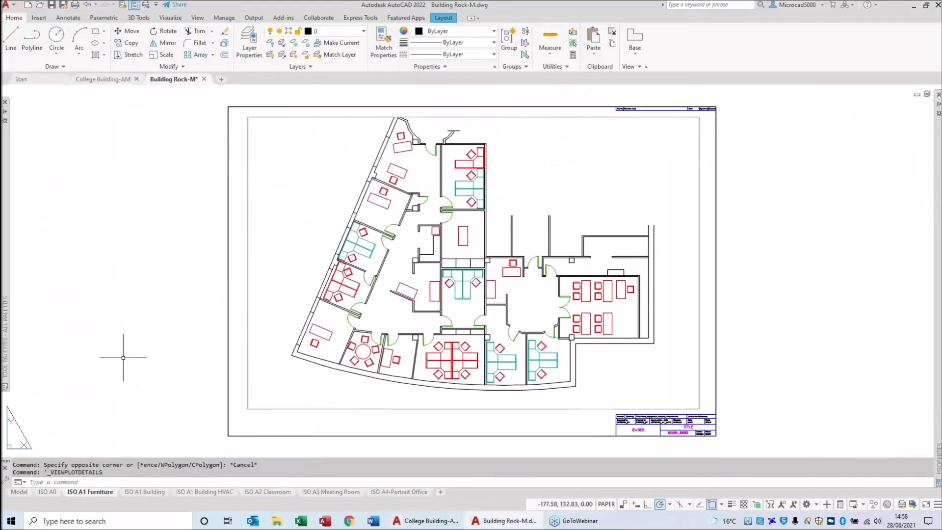